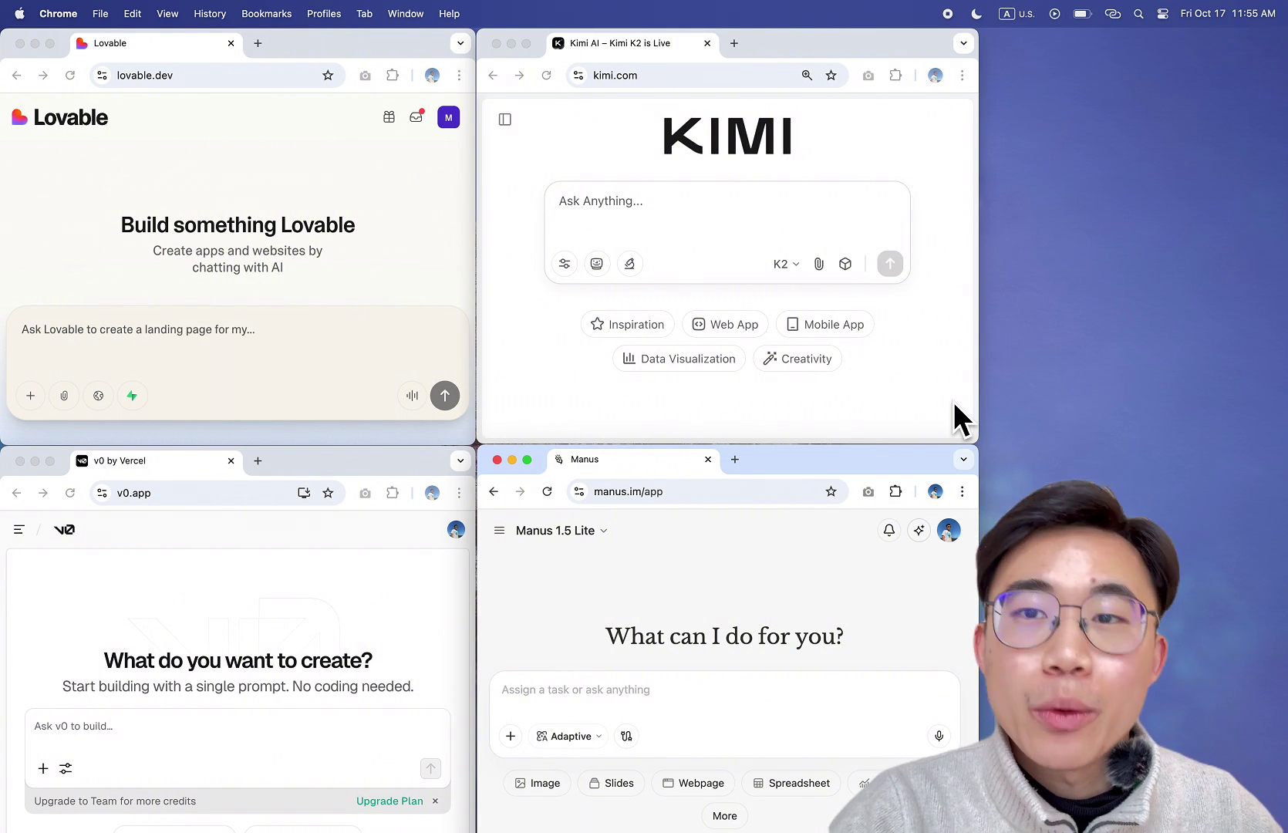
Switch to the desktop space with the full-screen automanus.io landing page.
key(ctrl+Right)
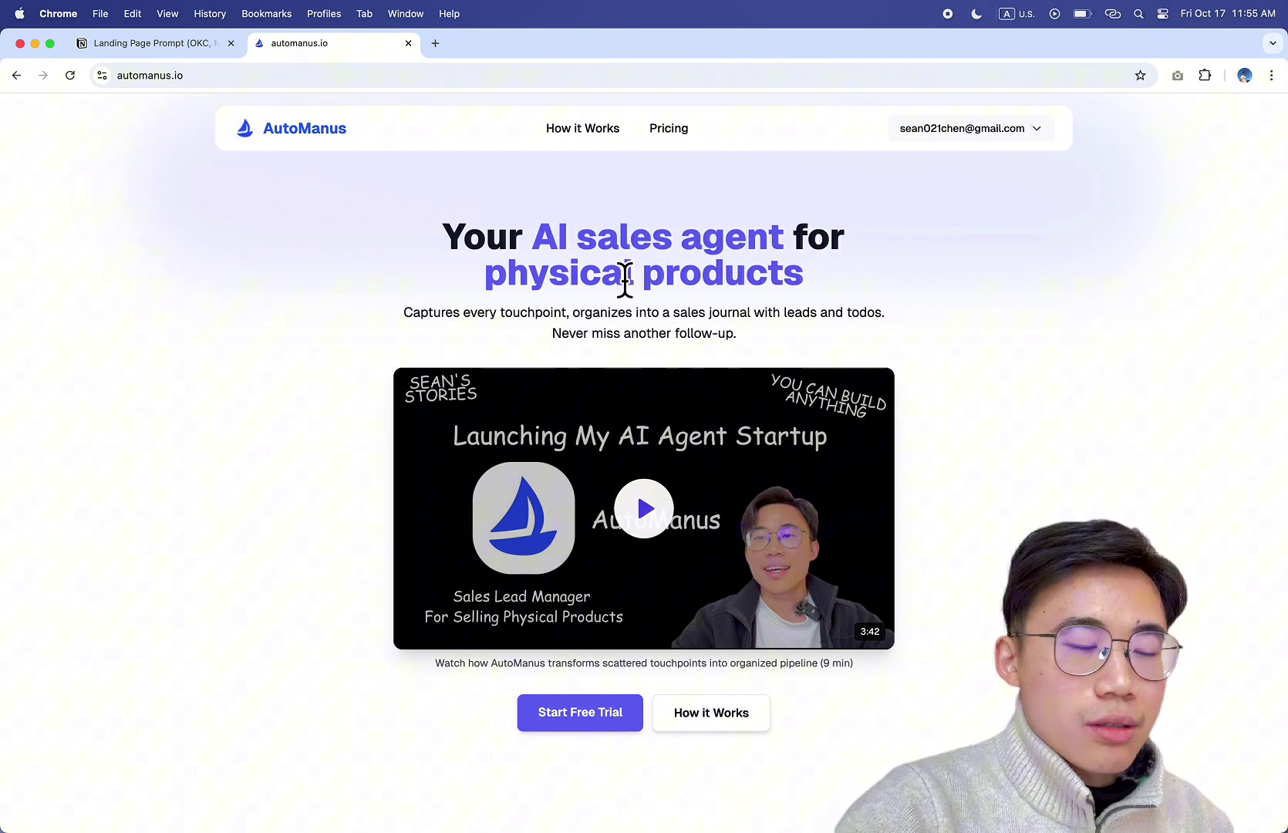
Scroll the automanus.io page past the feature cards down to the pricing plans.
scroll(1143, 474, down, 5)
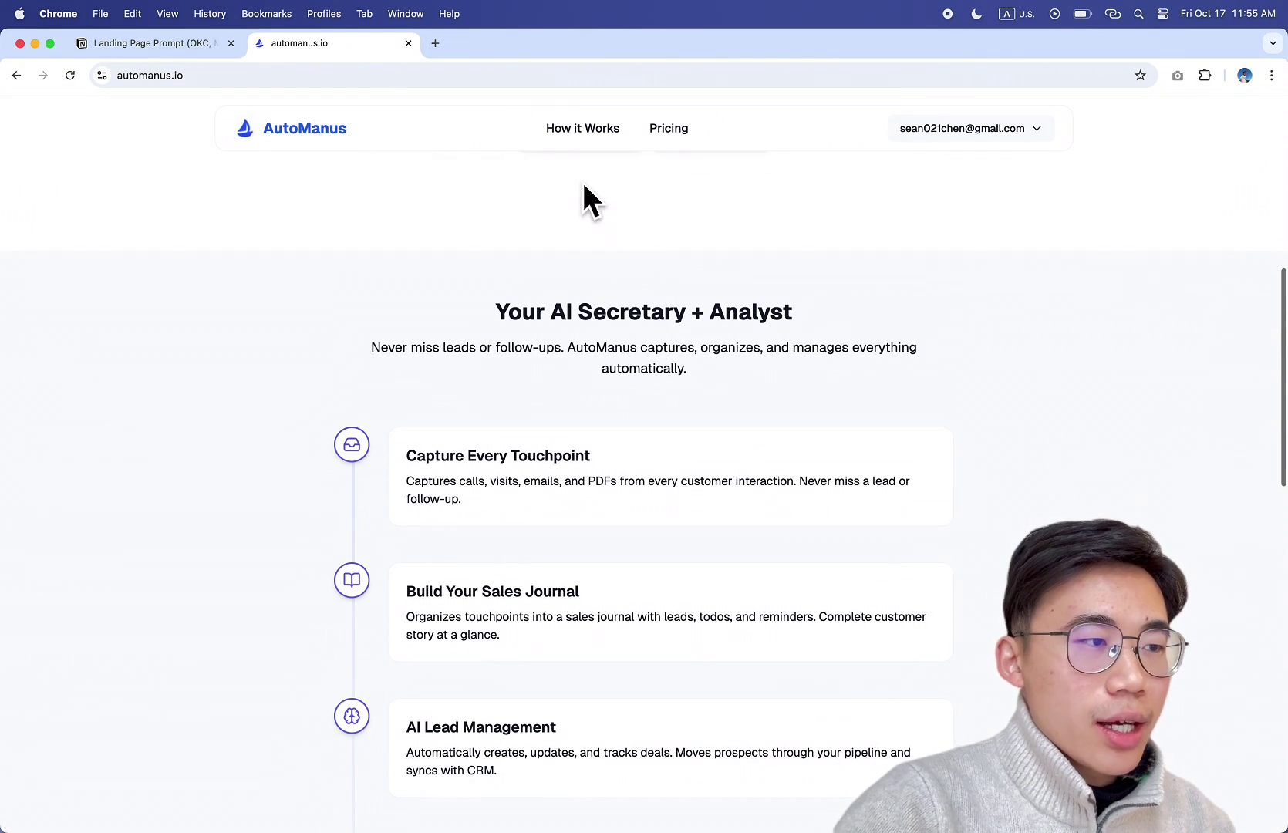
scroll(629, 419, down, 8)
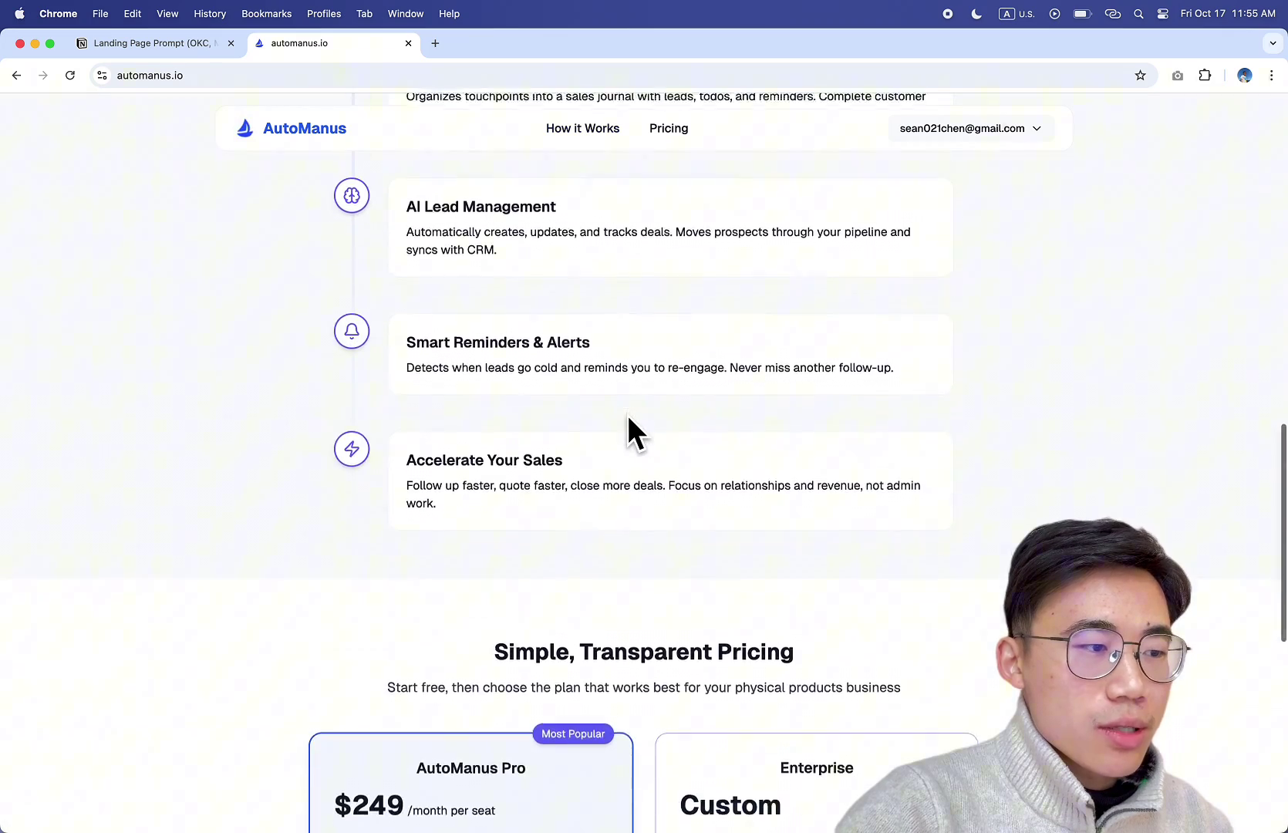
scroll(627, 416, down, 8)
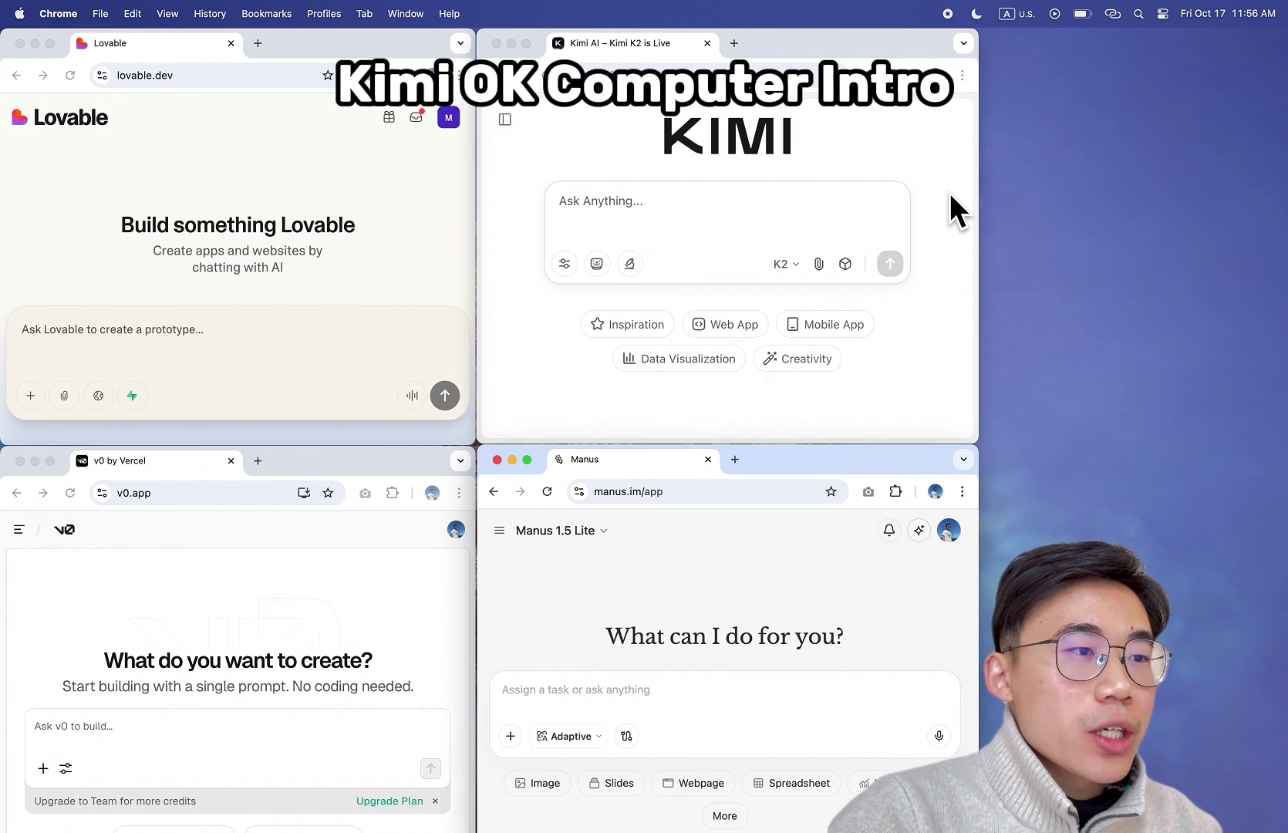
Turn on Kimi's OK Computer agent mode and show the Data Visualization example prompts.
click(512, 309)
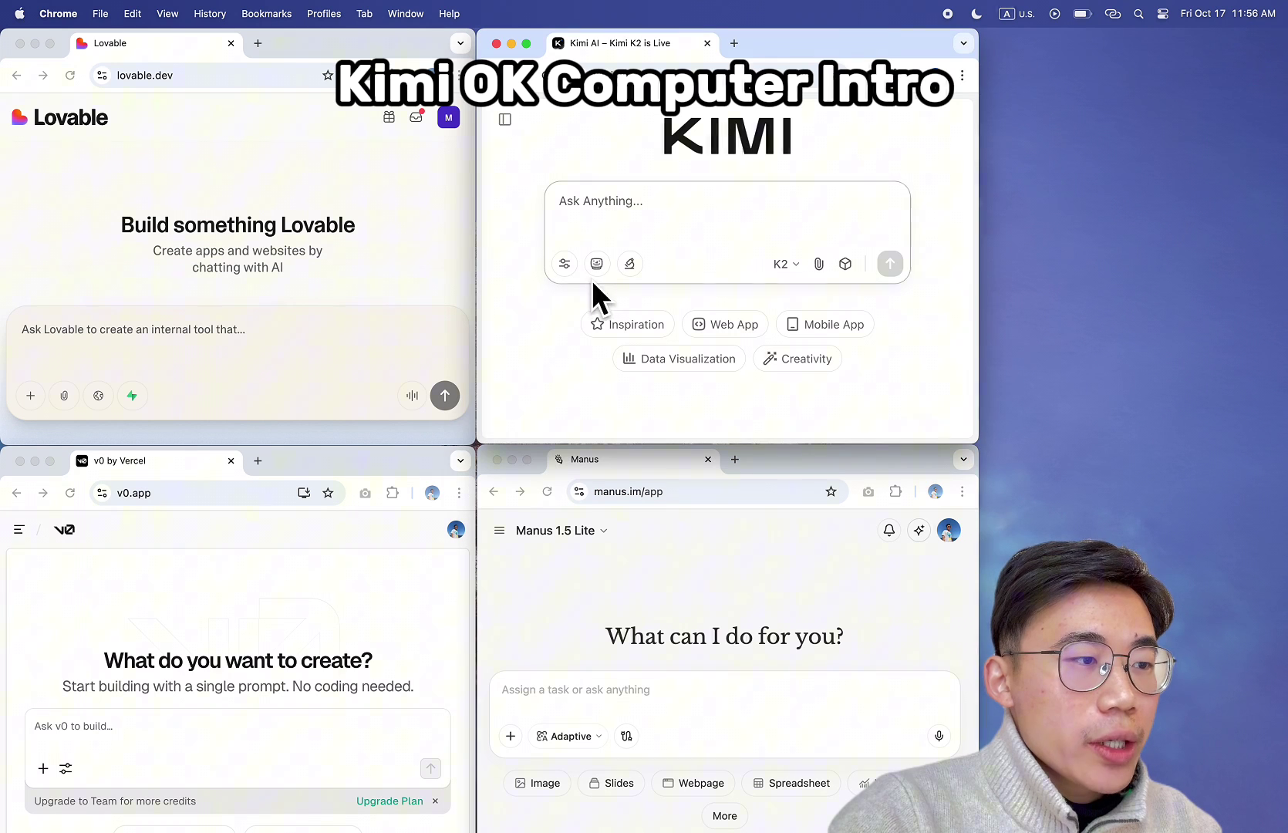
click(597, 264)
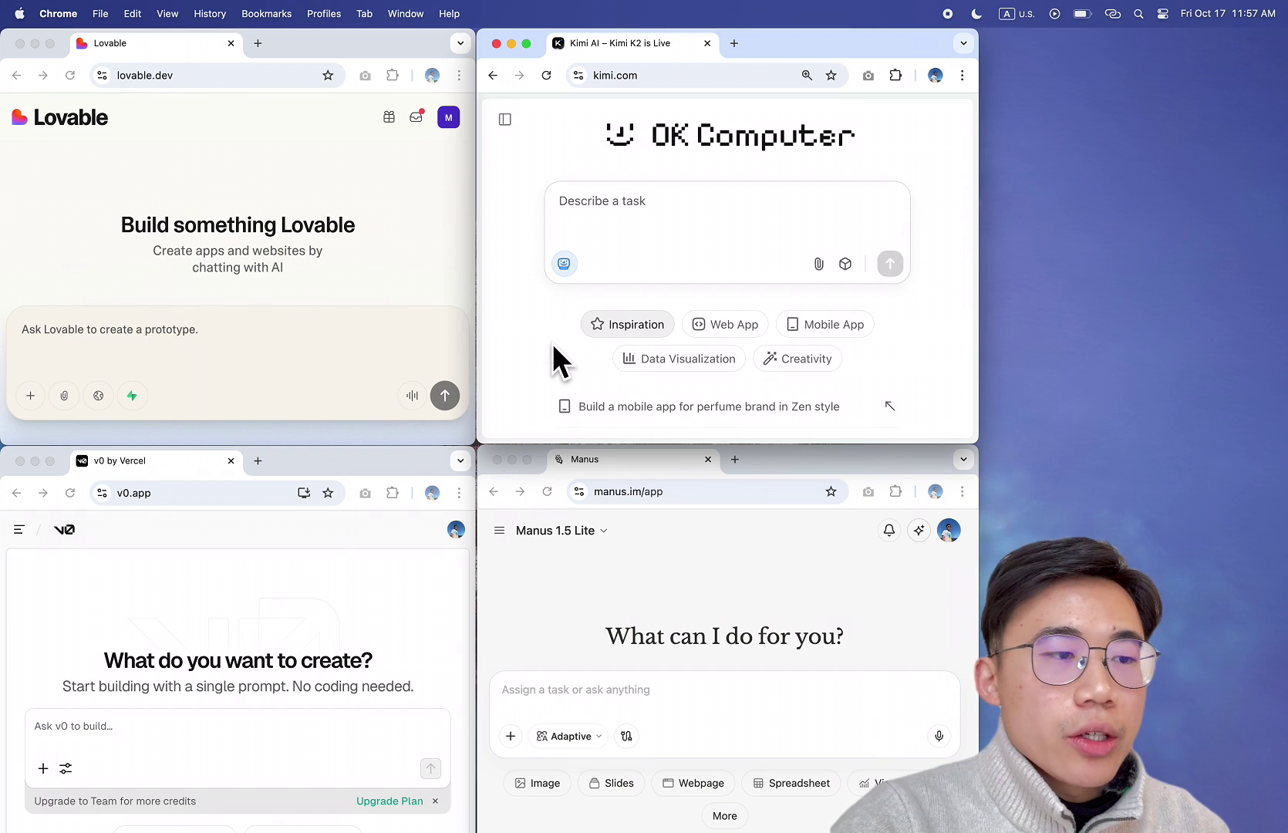
click(711, 362)
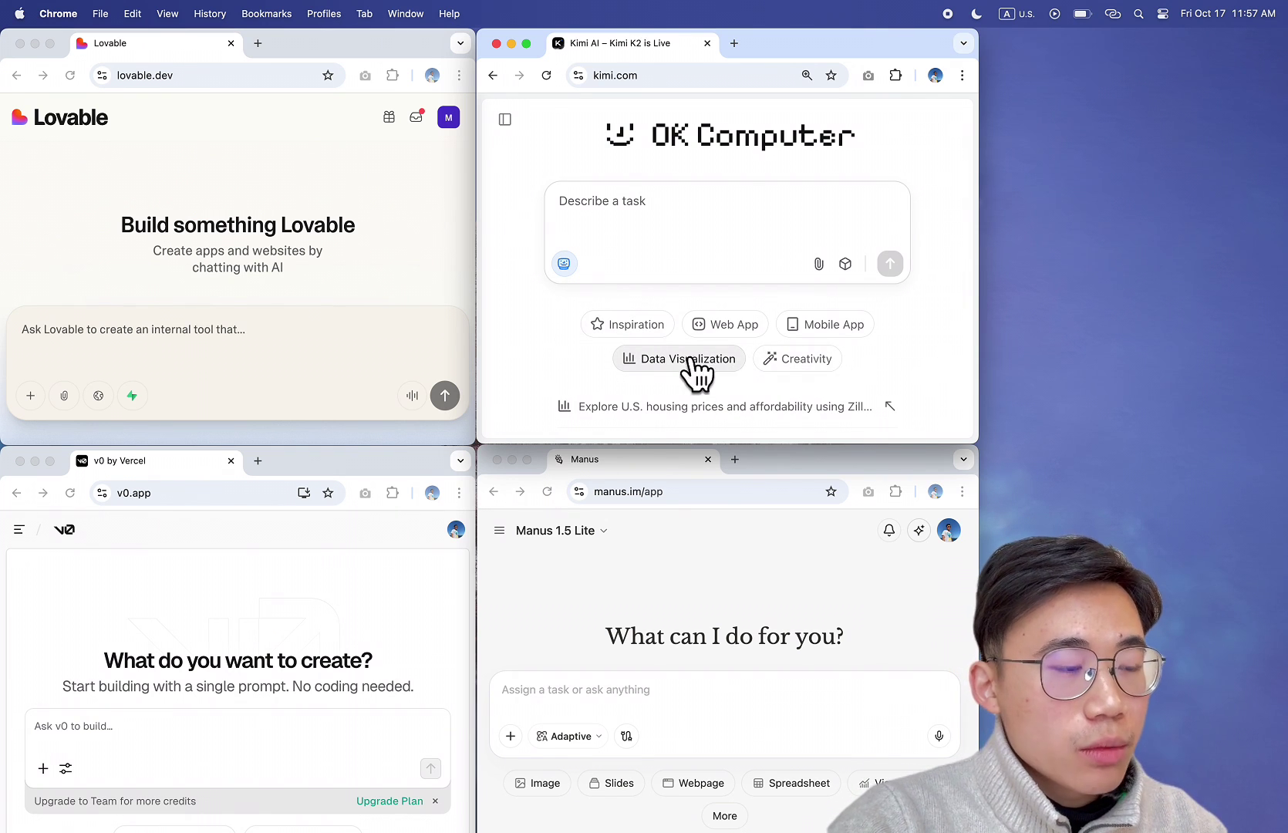
Toggle Manus's Spreadsheet mode on and back off.
click(658, 538)
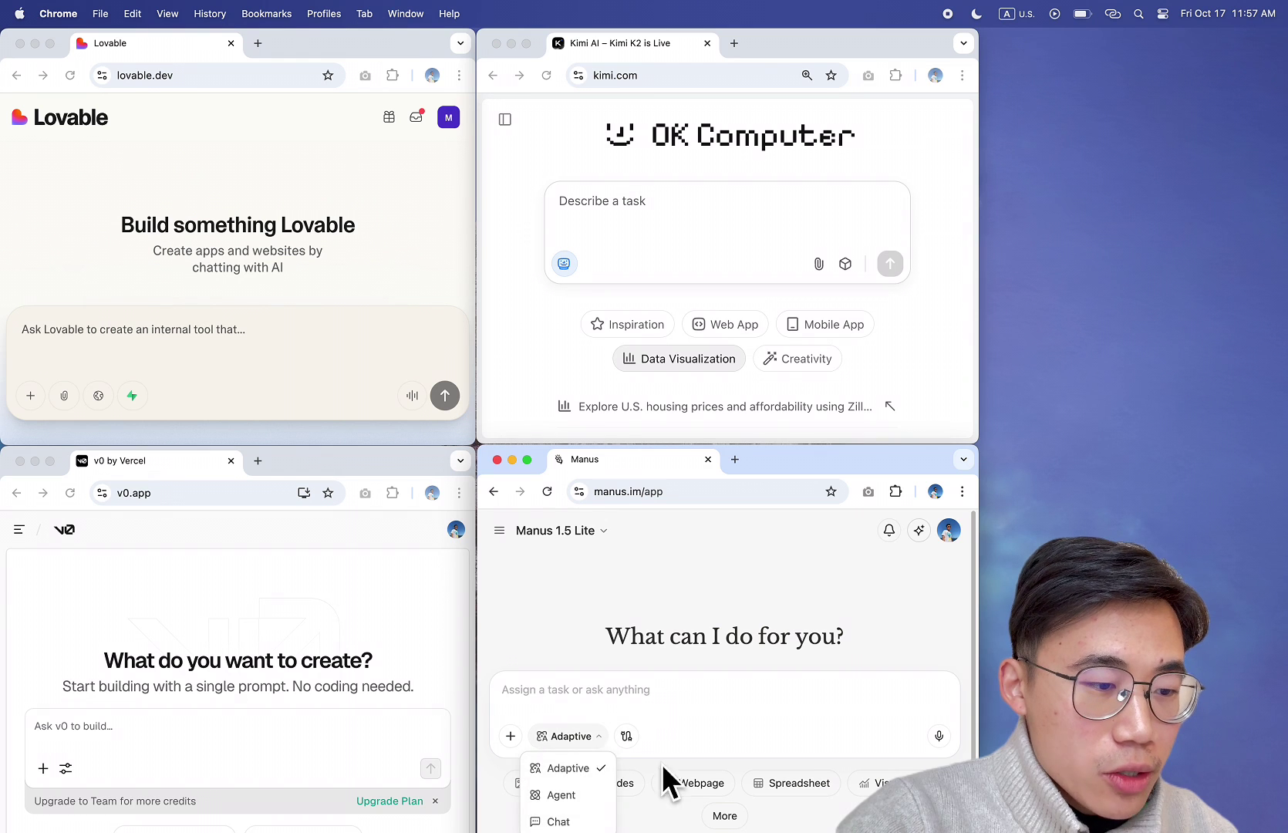
click(796, 783)
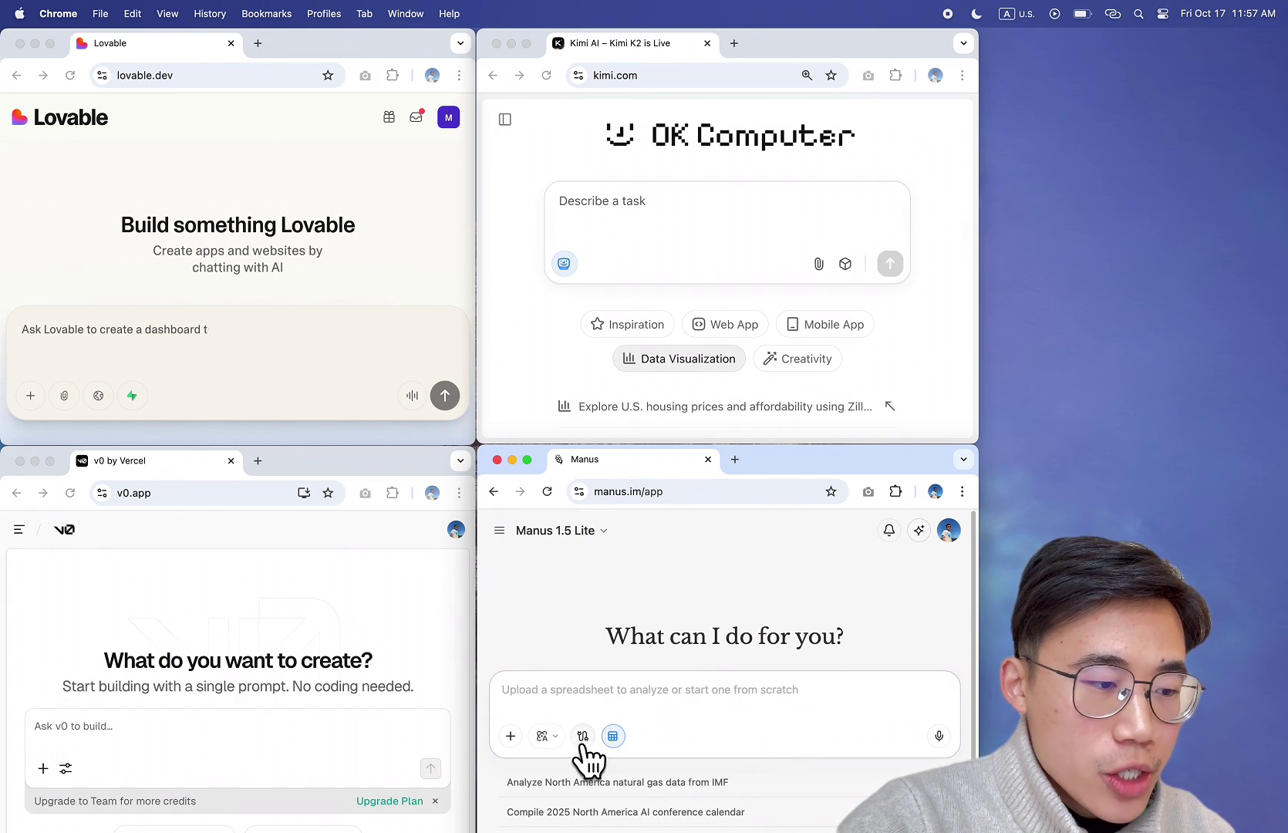
click(613, 737)
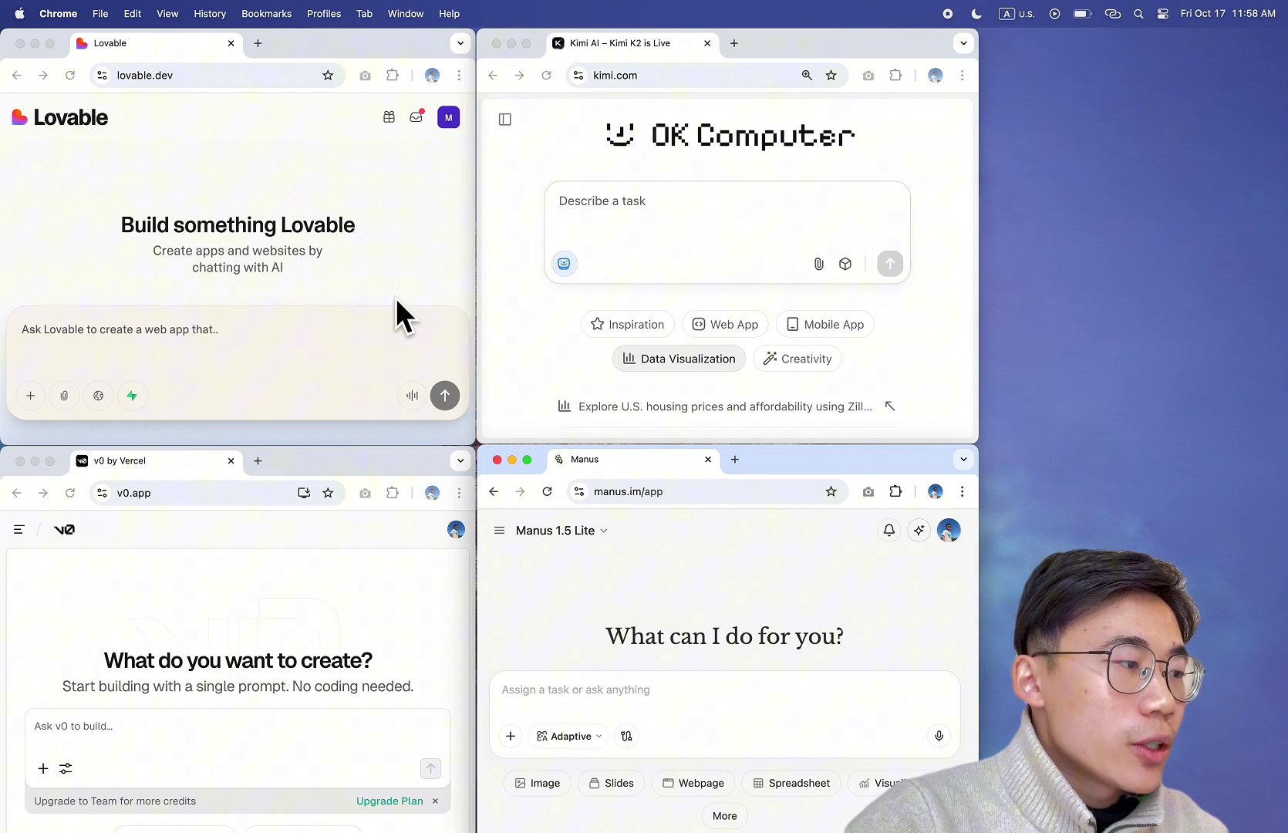
Focus Lovable's prompt box, then bring v0 forward and scroll through its start page.
click(148, 383)
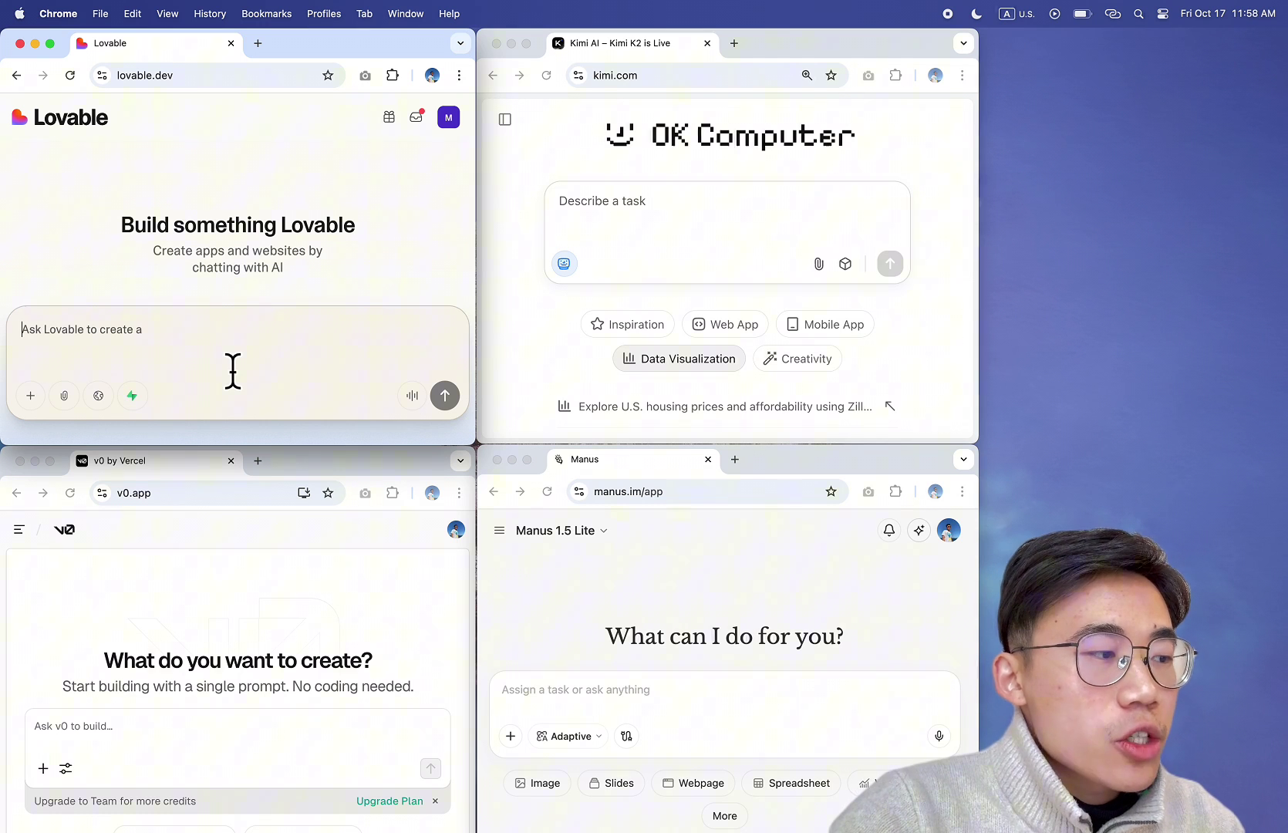
click(355, 645)
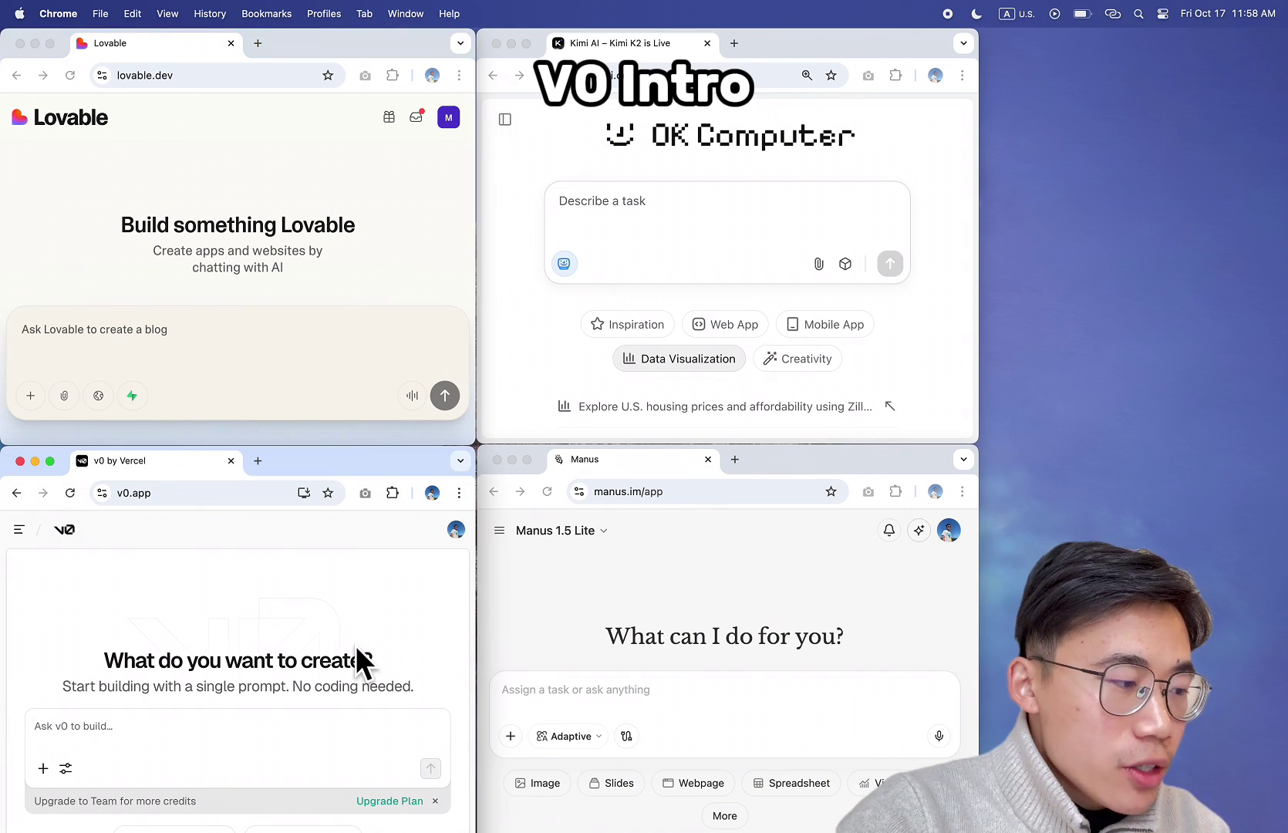
scroll(356, 645, down, 3)
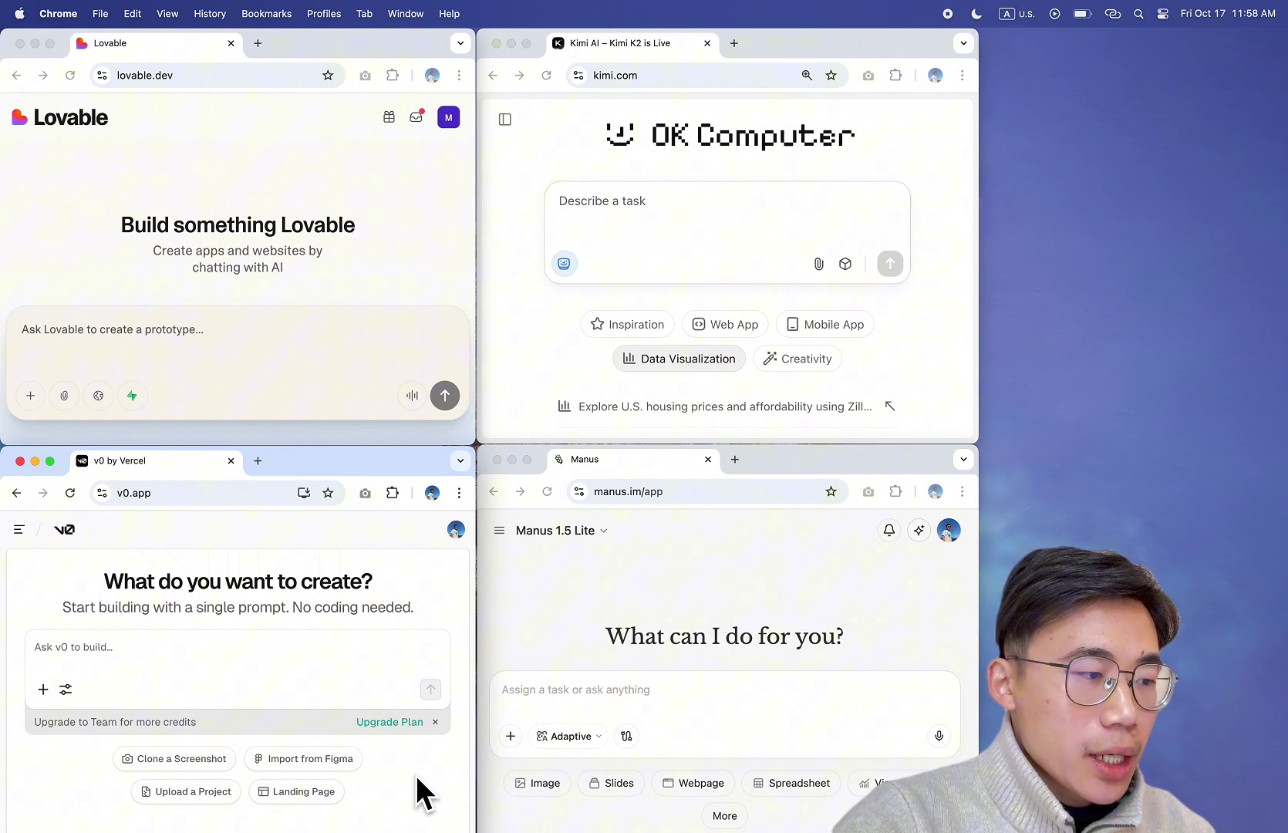
scroll(405, 717, up, 2)
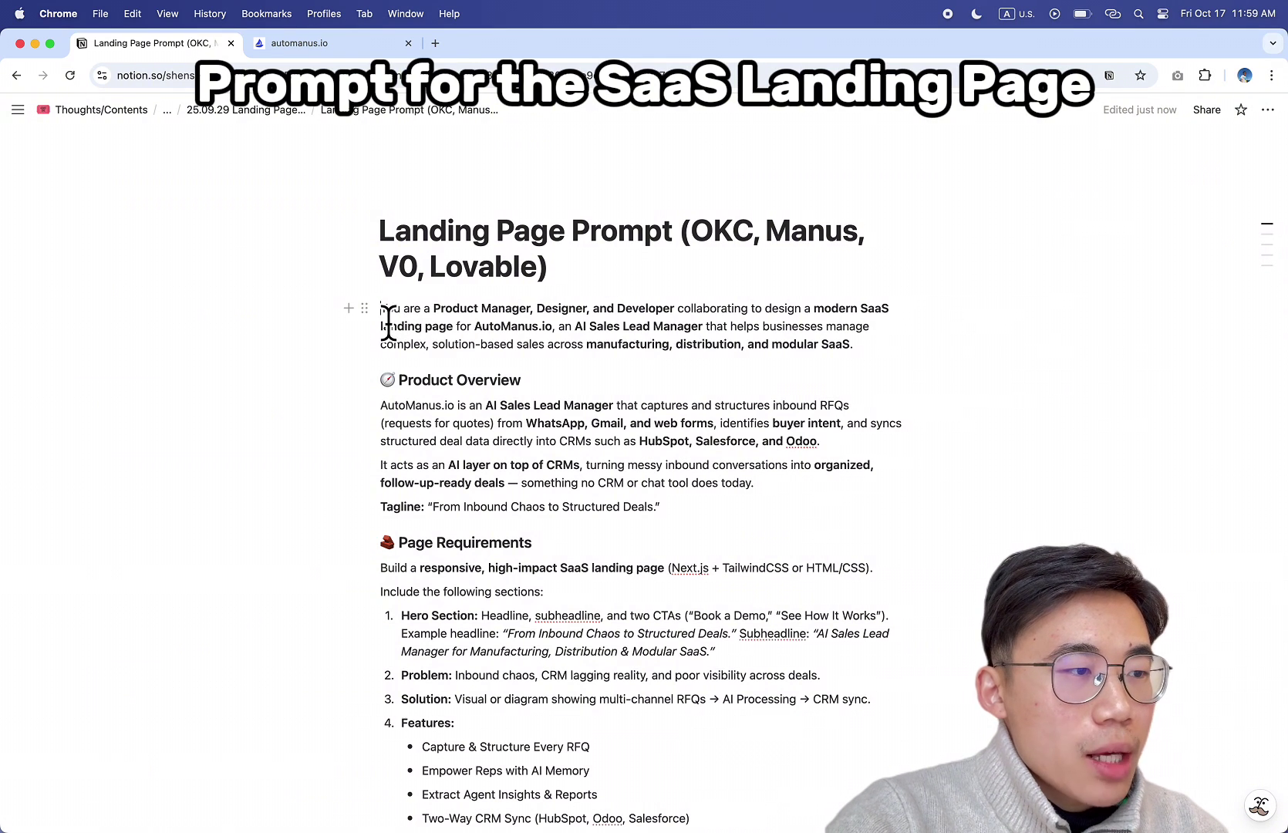
Read through the prompt's opening role paragraph and Product Overview up to the Tagline.
drag(381, 308, 678, 310)
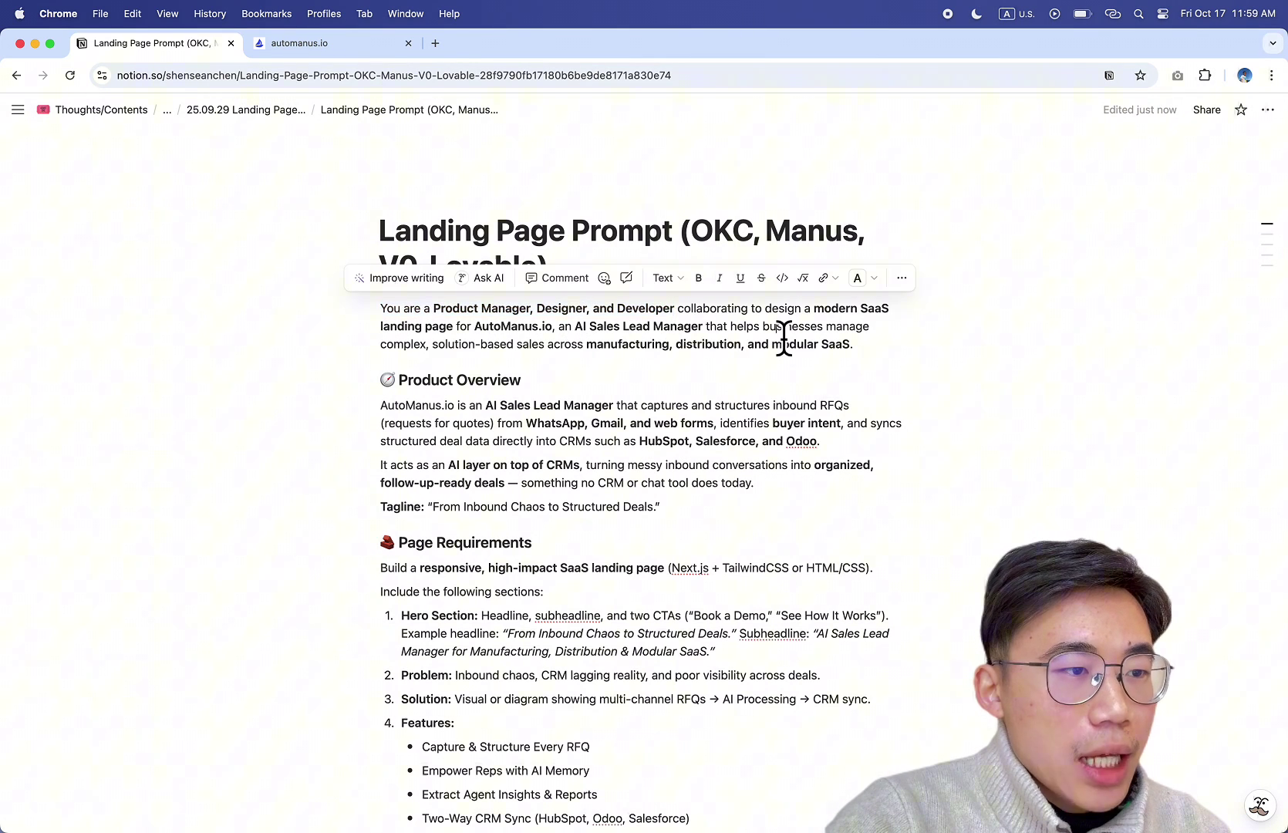
drag(765, 310, 462, 341)
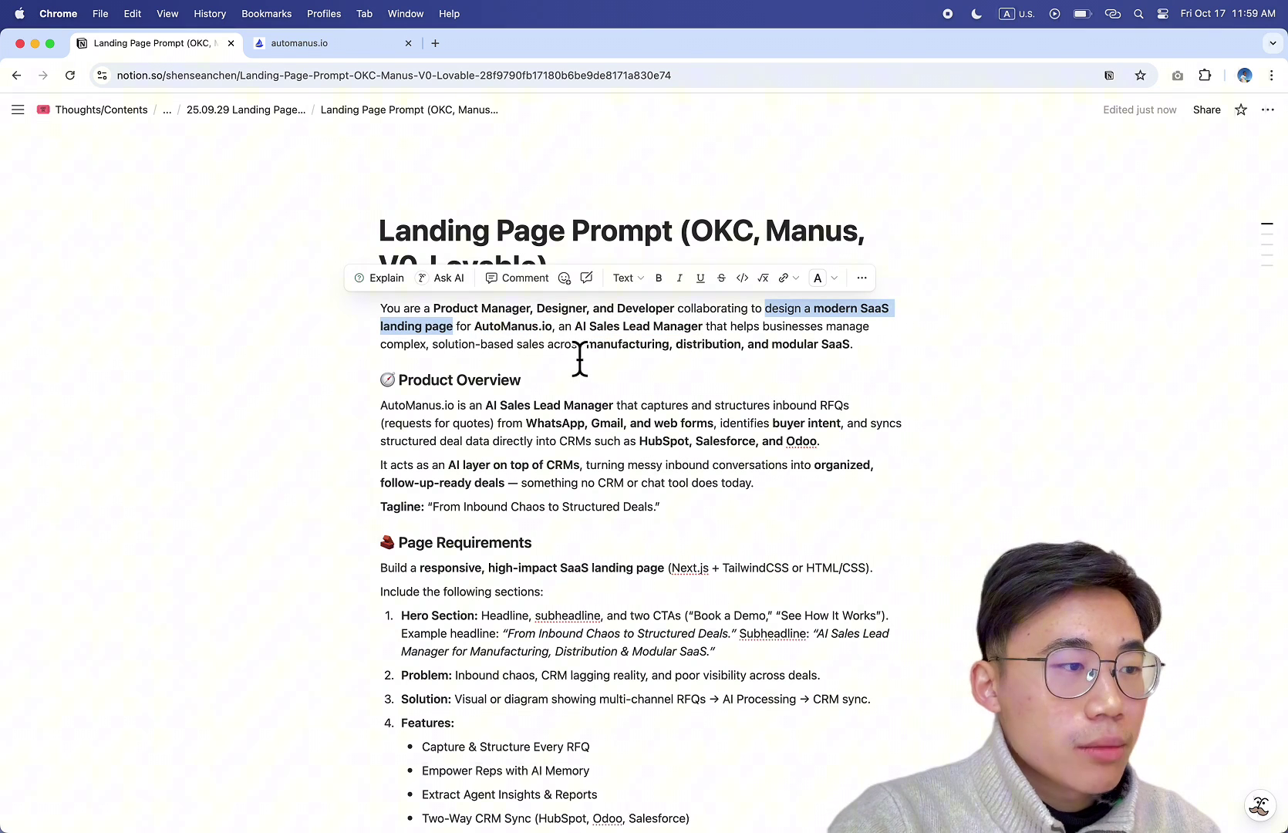
click(589, 377)
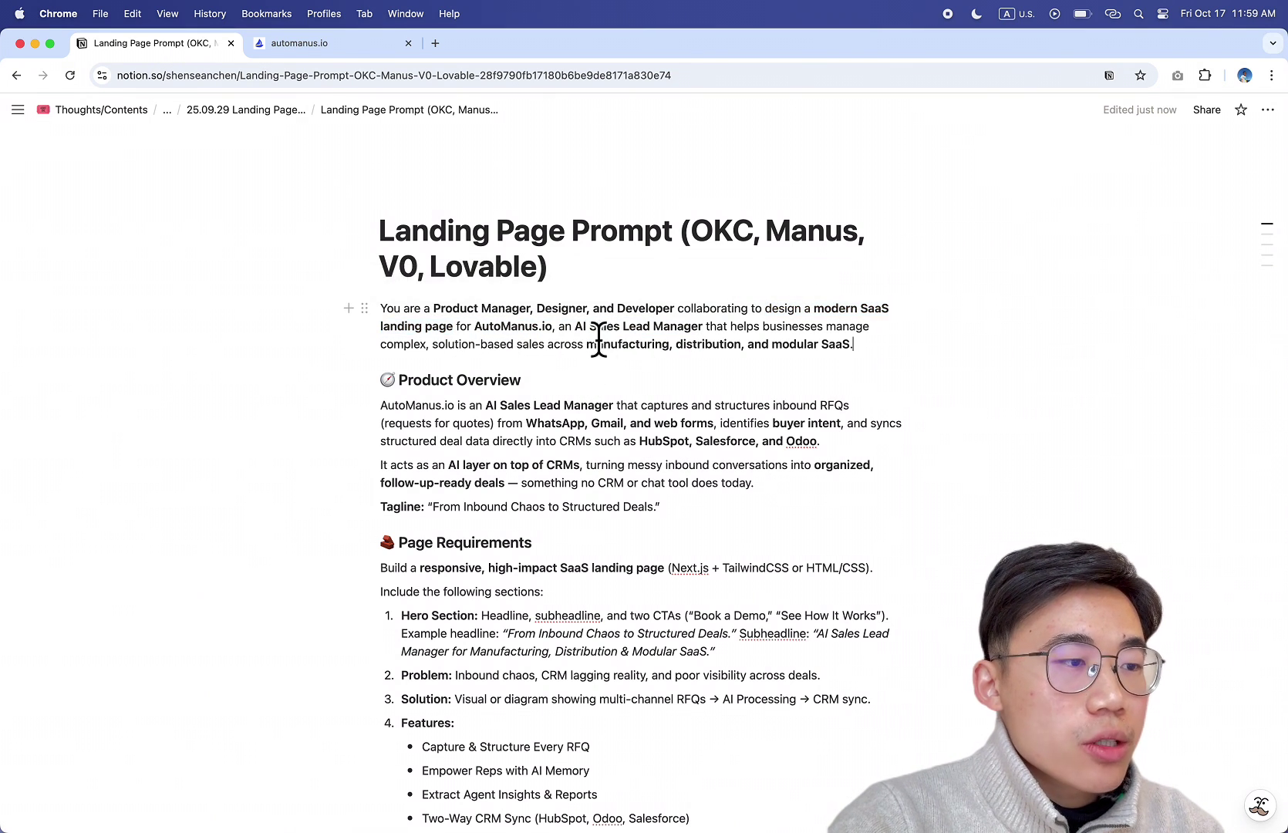
drag(561, 330, 1147, 398)
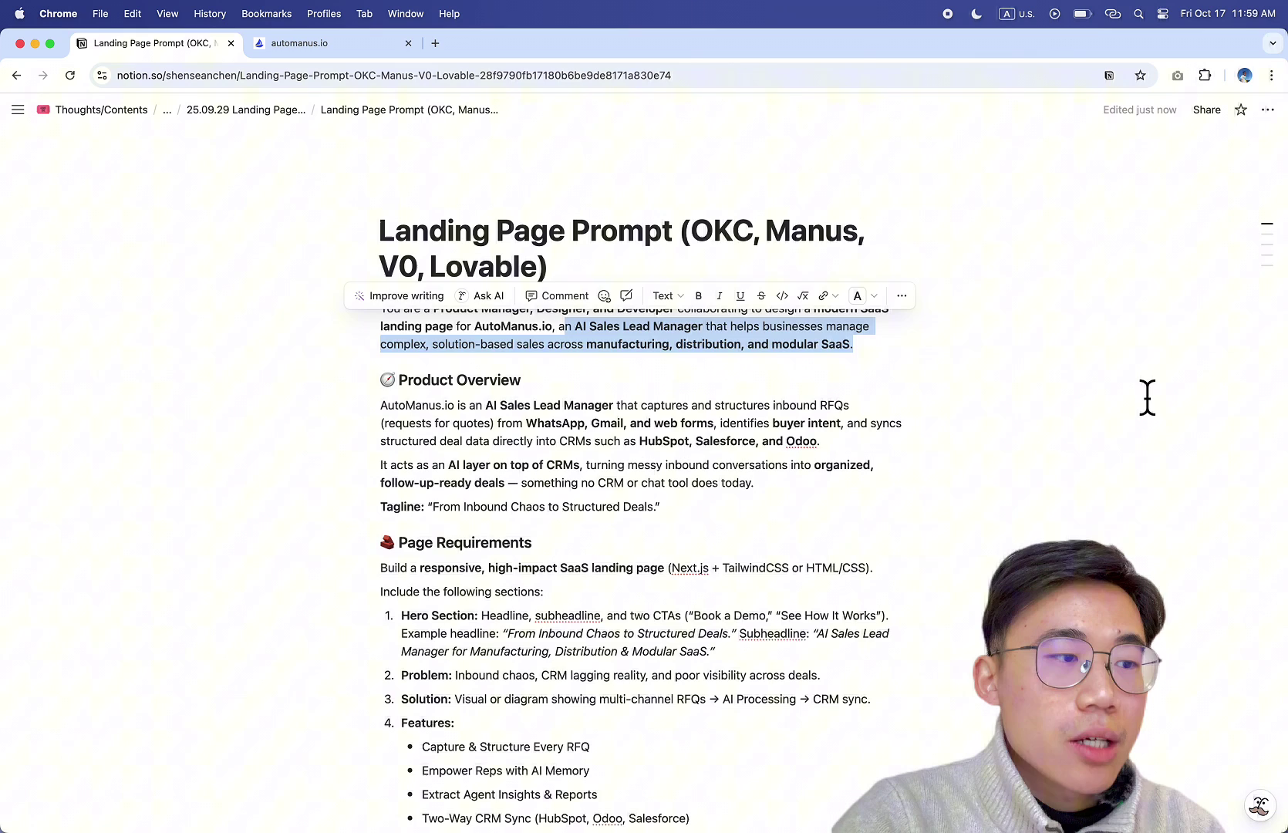
click(1147, 397)
scroll(602, 340, down, 2)
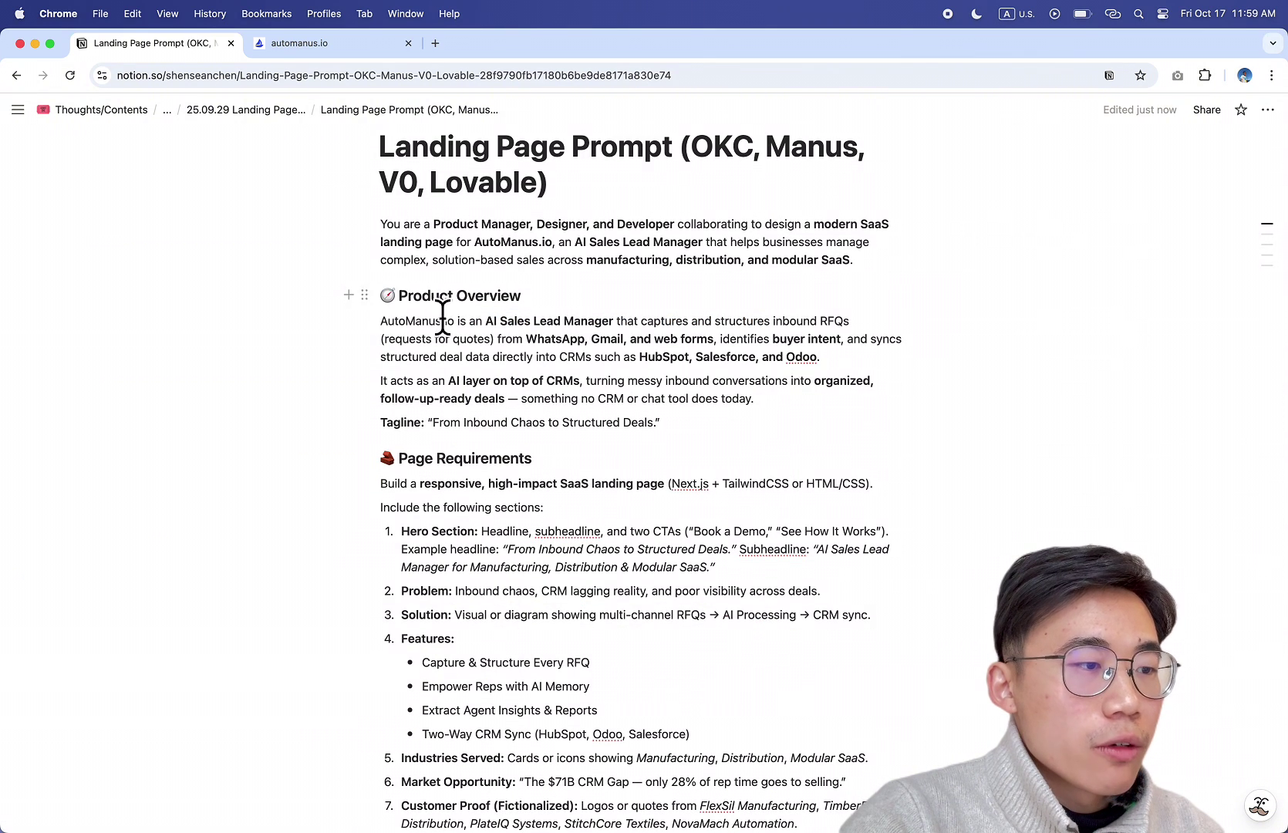
drag(385, 295, 1074, 482)
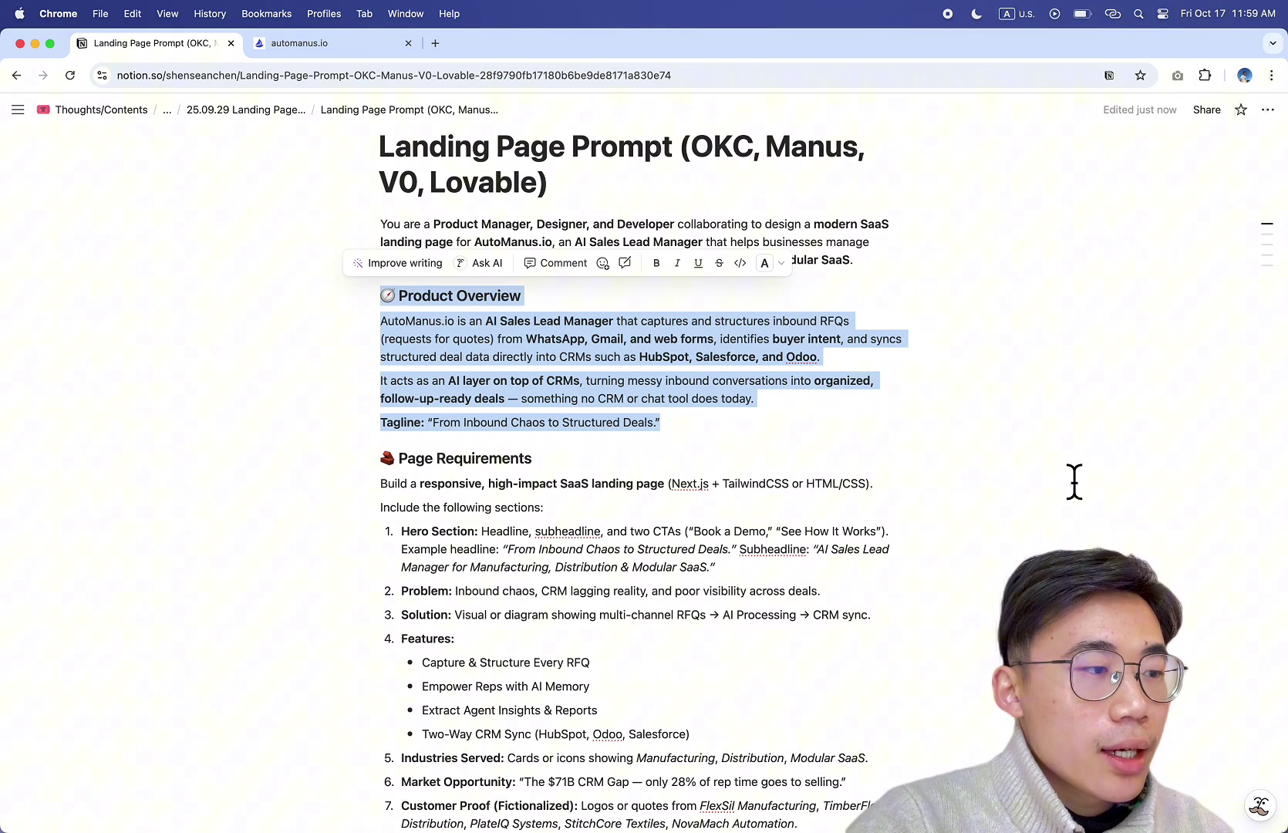
Go over the Page Requirements heading, required sections 1–9 and the Hero Section label.
scroll(1075, 482, down, 6)
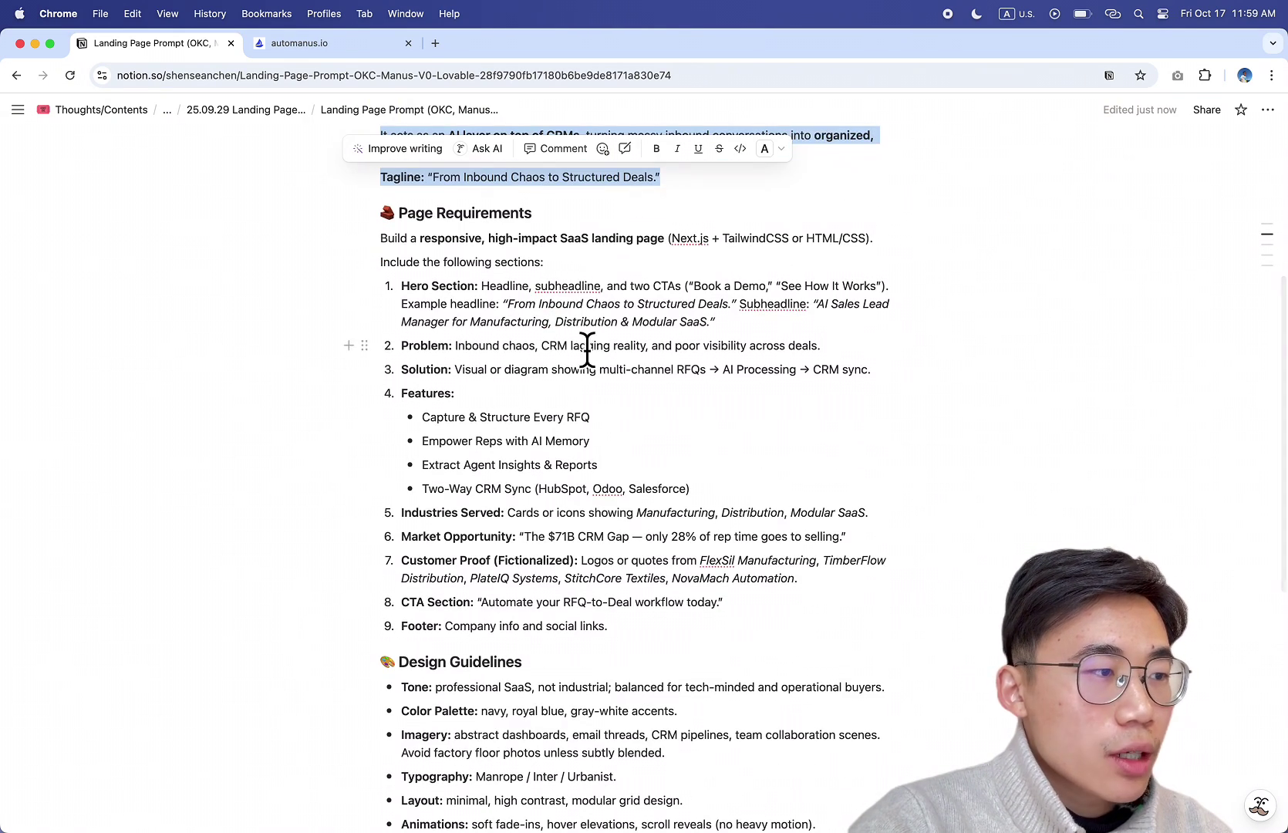
drag(400, 214, 608, 225)
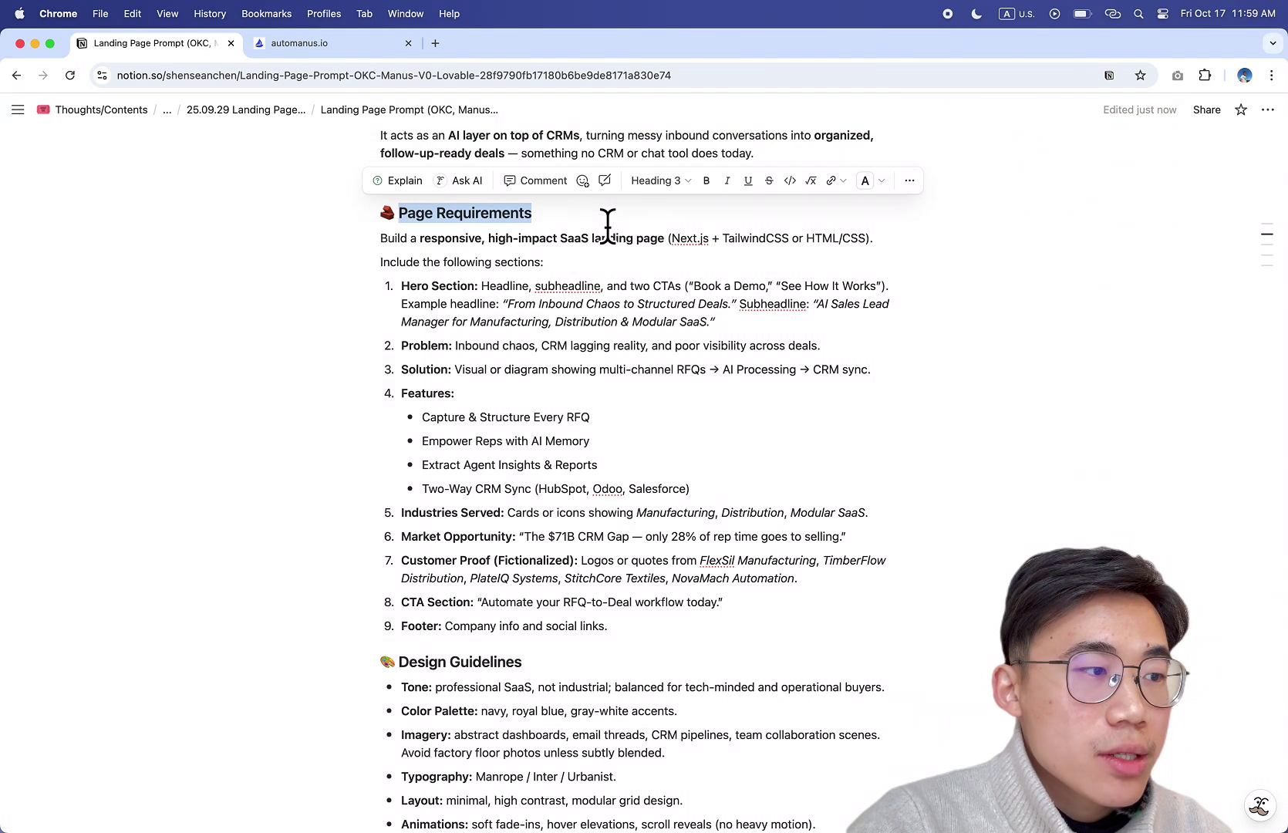
click(550, 301)
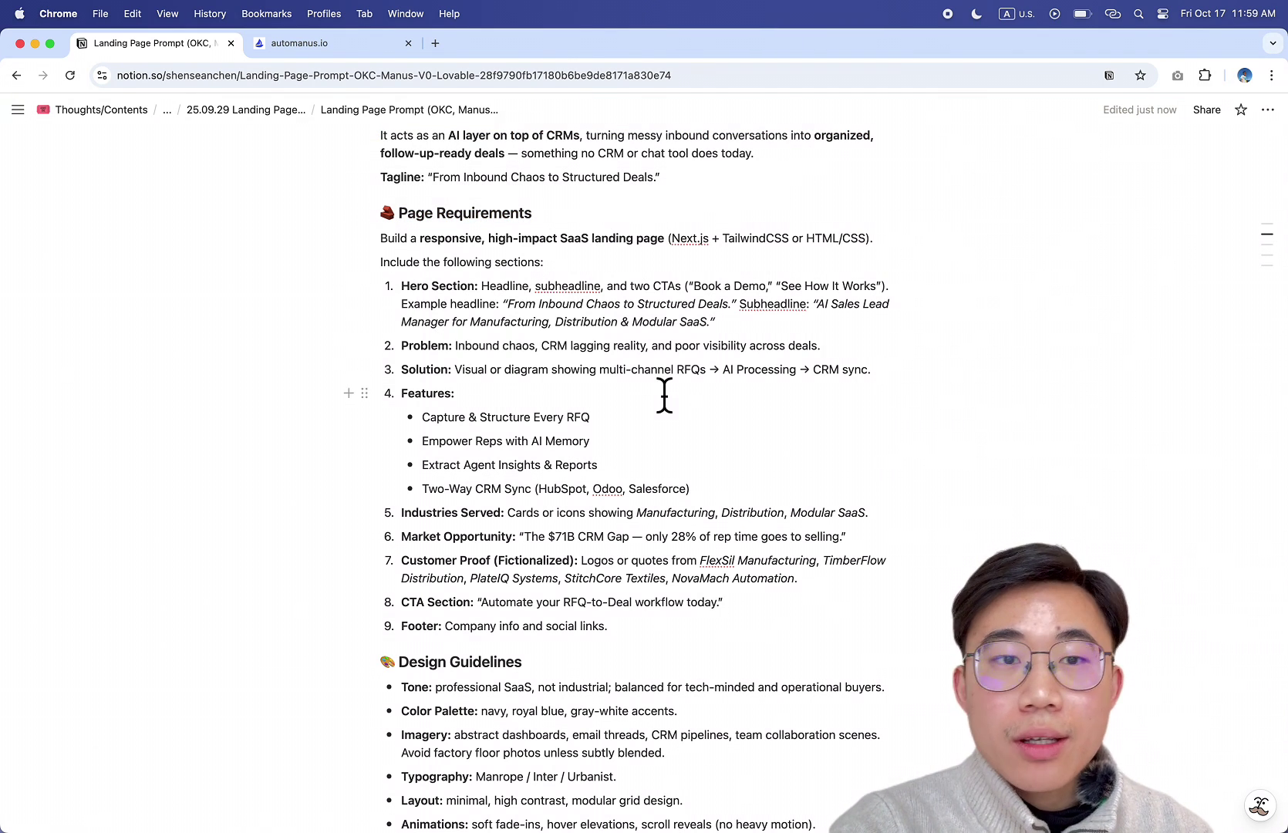
drag(610, 626, 377, 296)
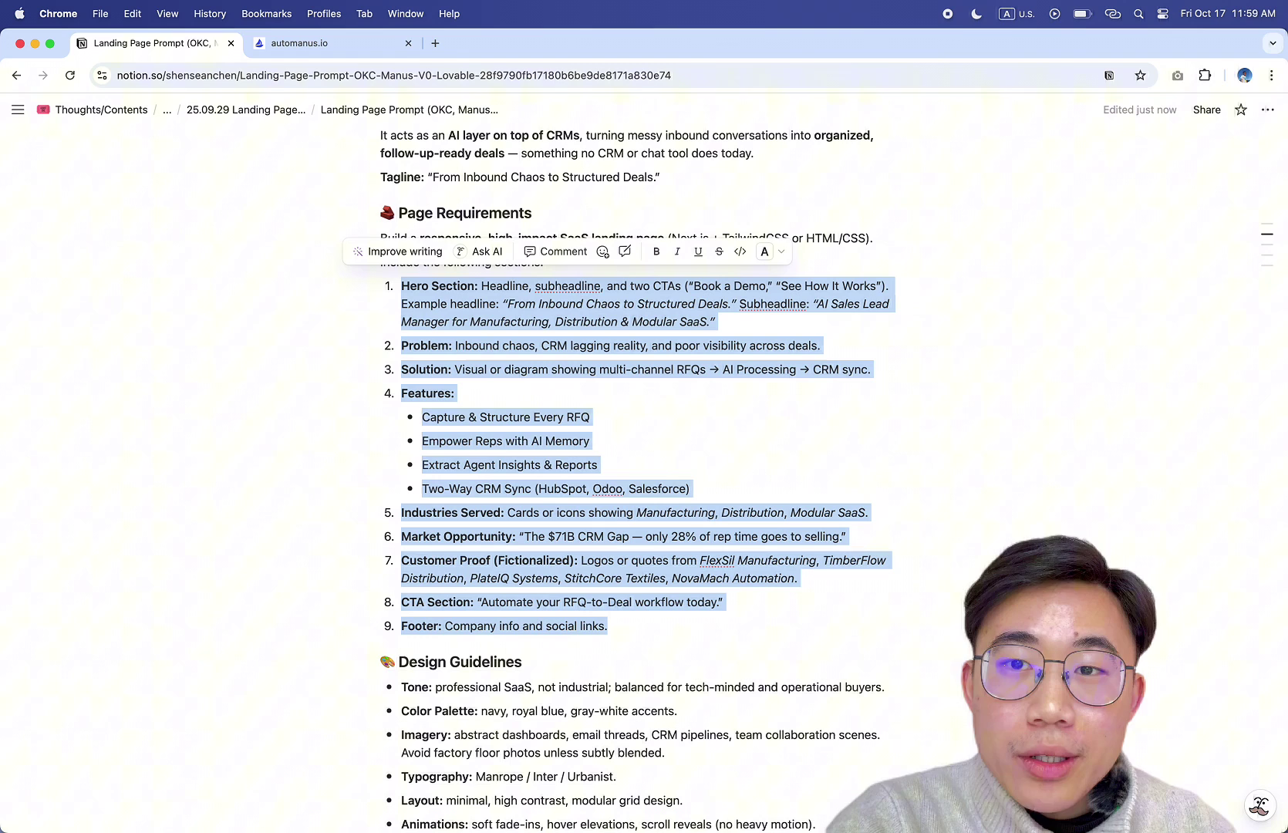
click(511, 378)
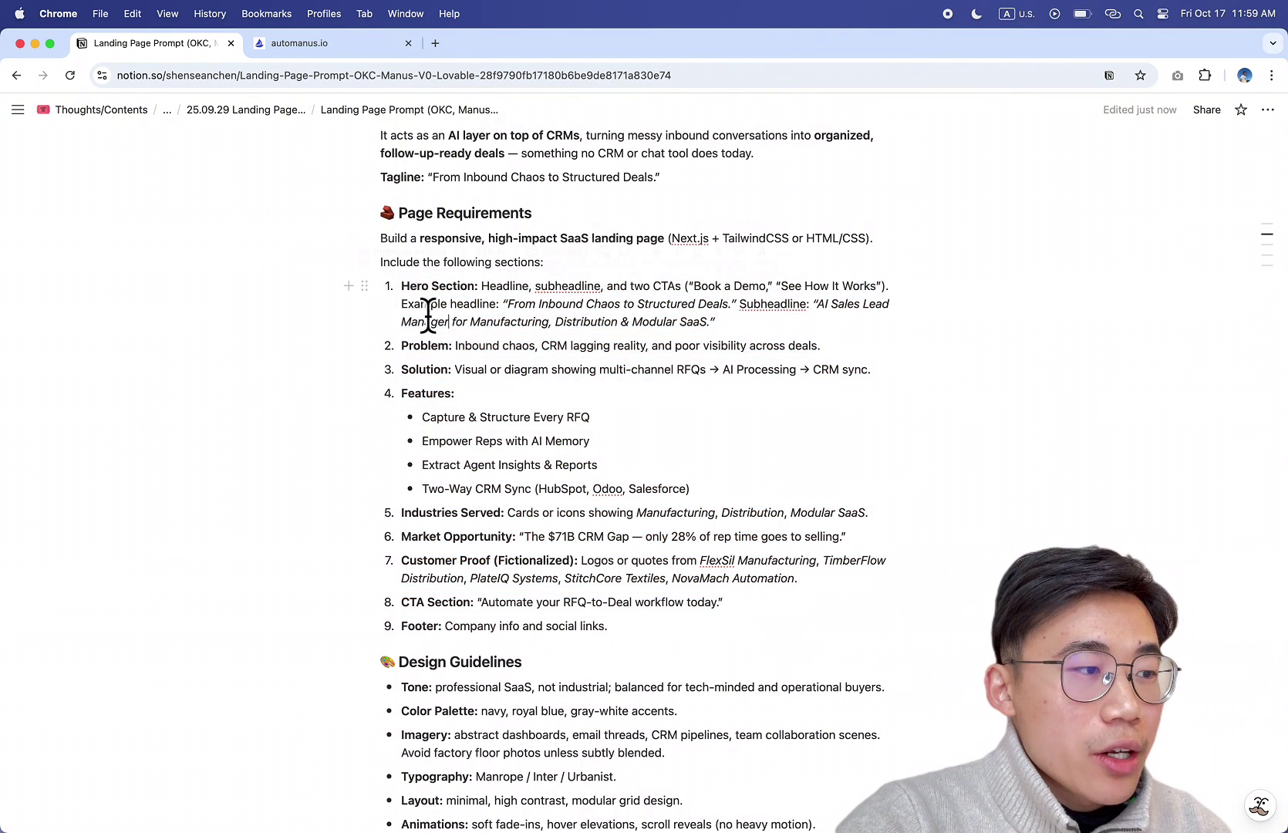
drag(401, 286, 478, 287)
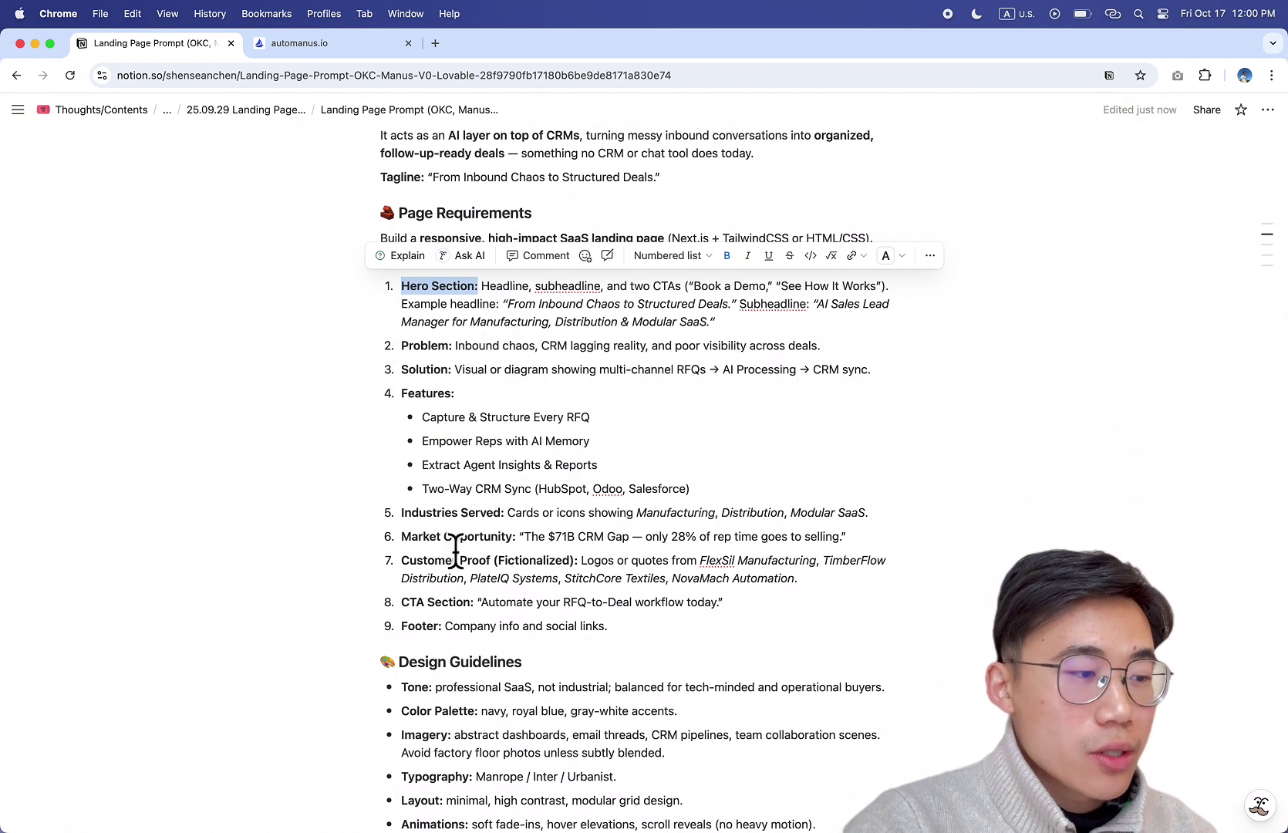
scroll(550, 600, down, 10)
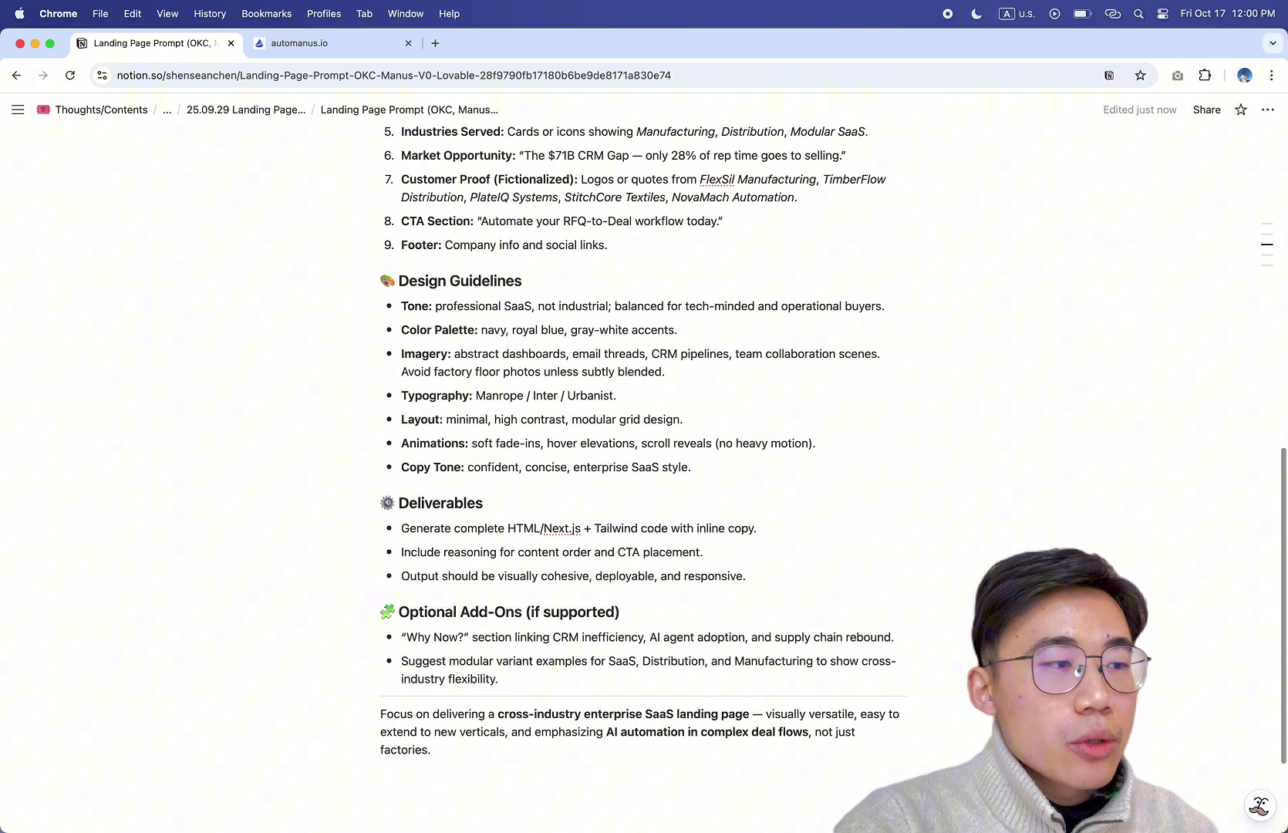
Review the Design Guidelines, from Imagery through the Typography to Copy Tone bullets.
drag(409, 293, 572, 291)
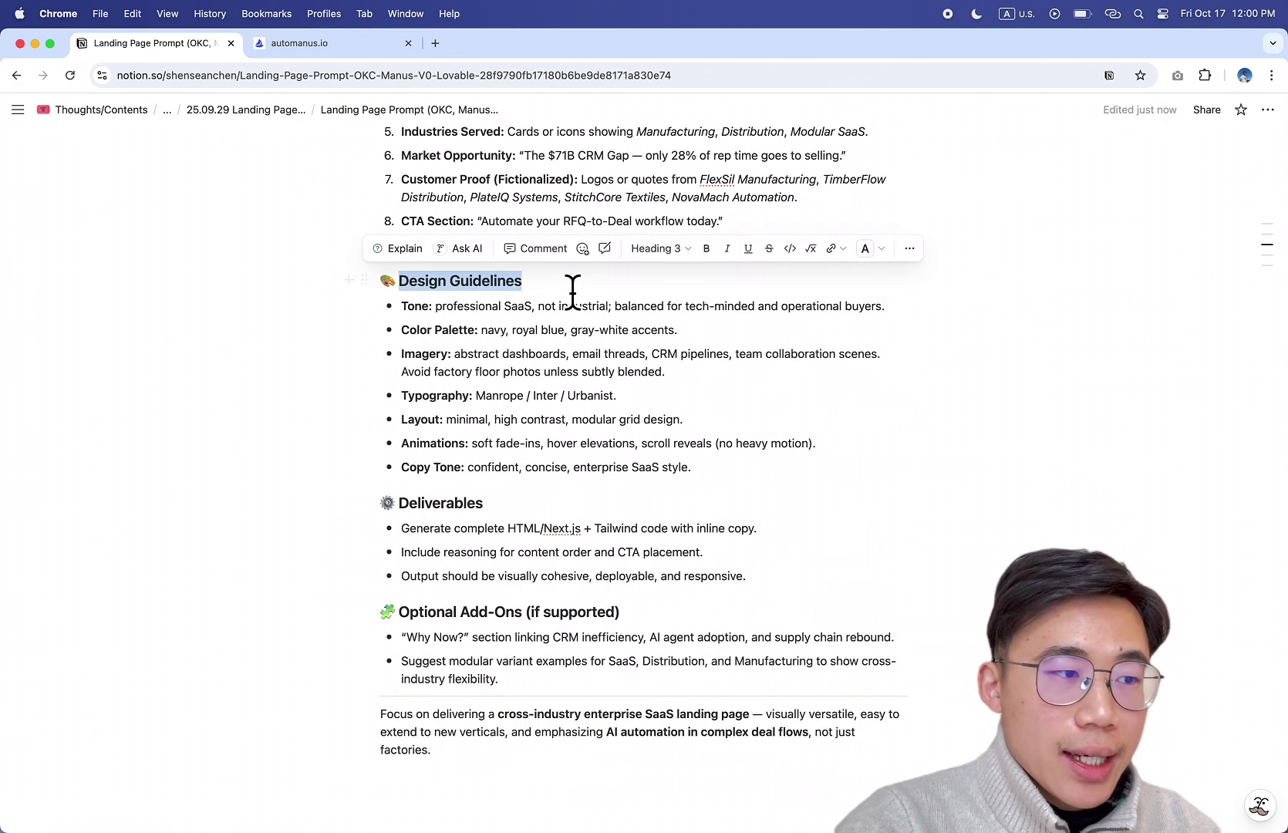
click(567, 330)
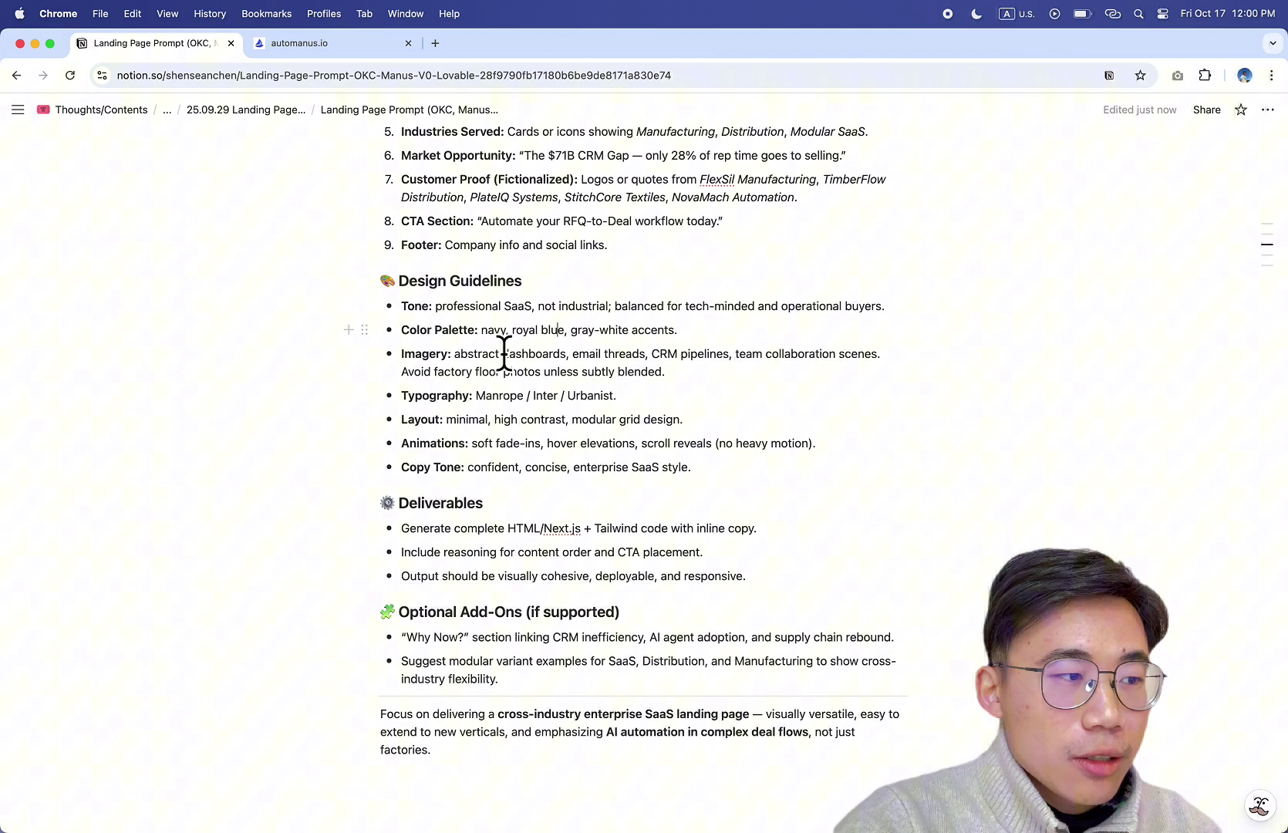
drag(408, 369, 745, 385)
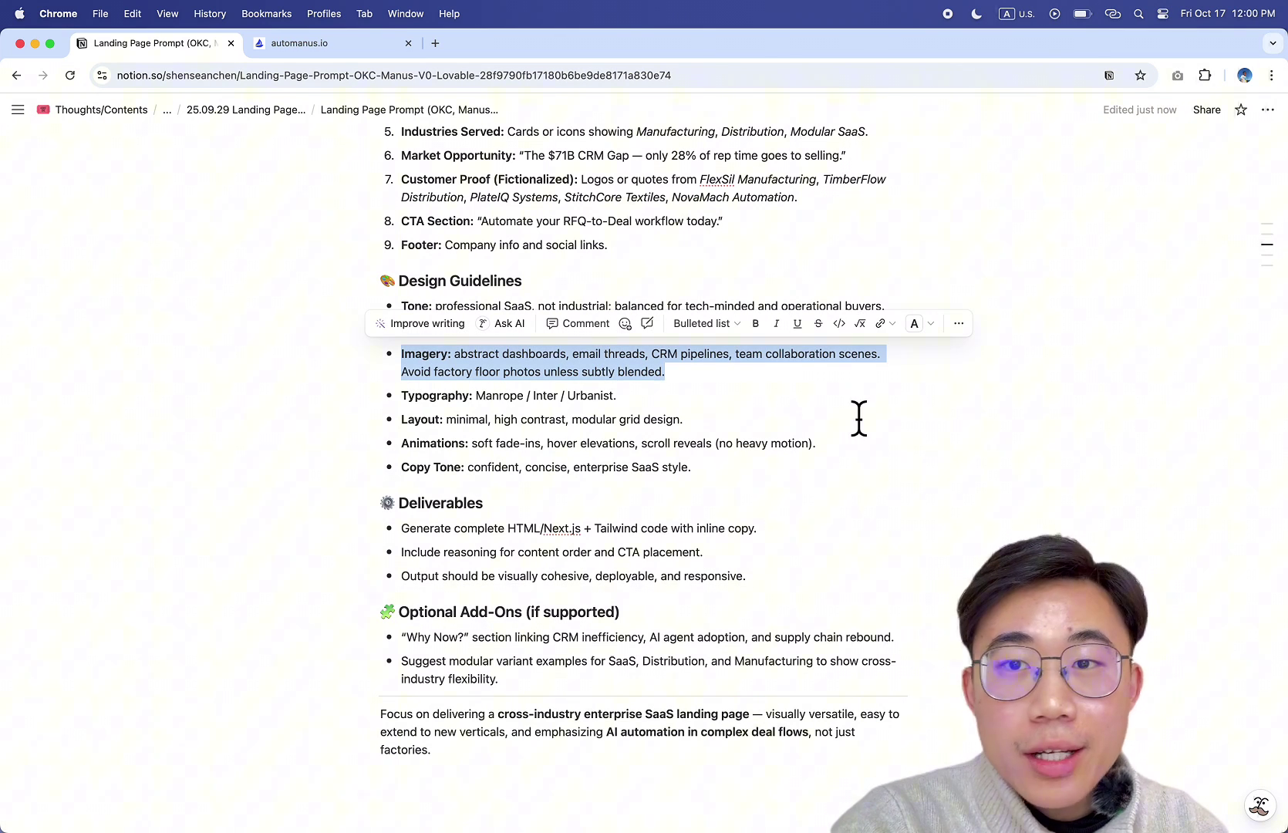
drag(400, 395, 800, 488)
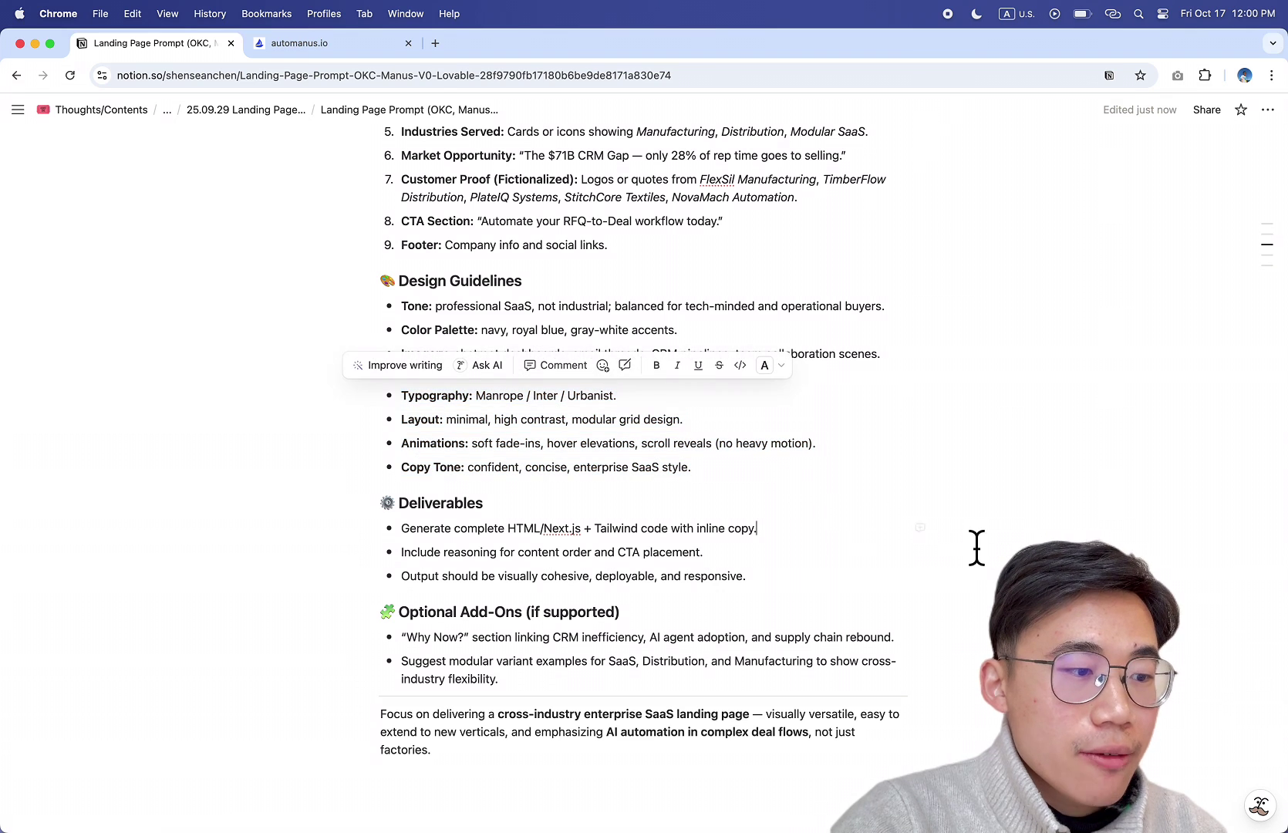
click(940, 428)
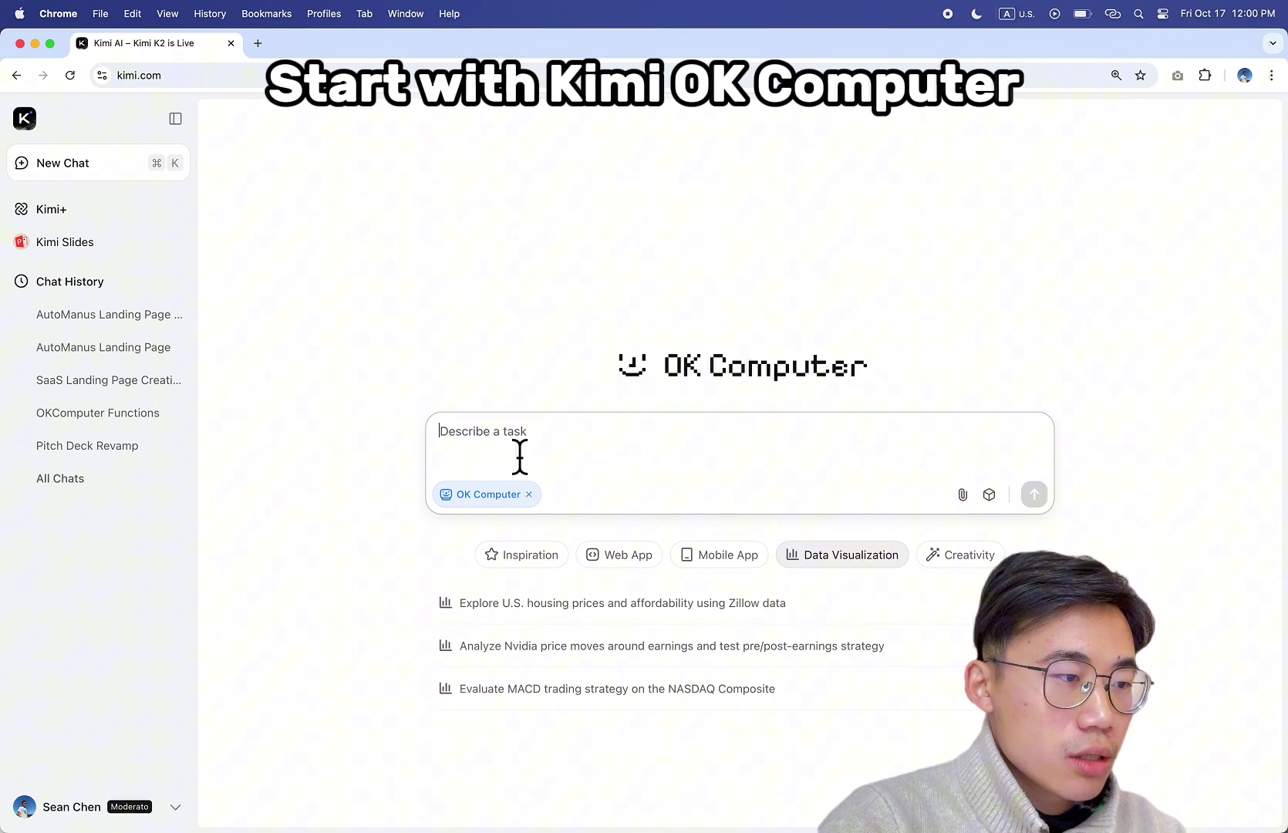
Paste the AutoManus landing page prompt into Kimi's task box and send it.
key(super+v)
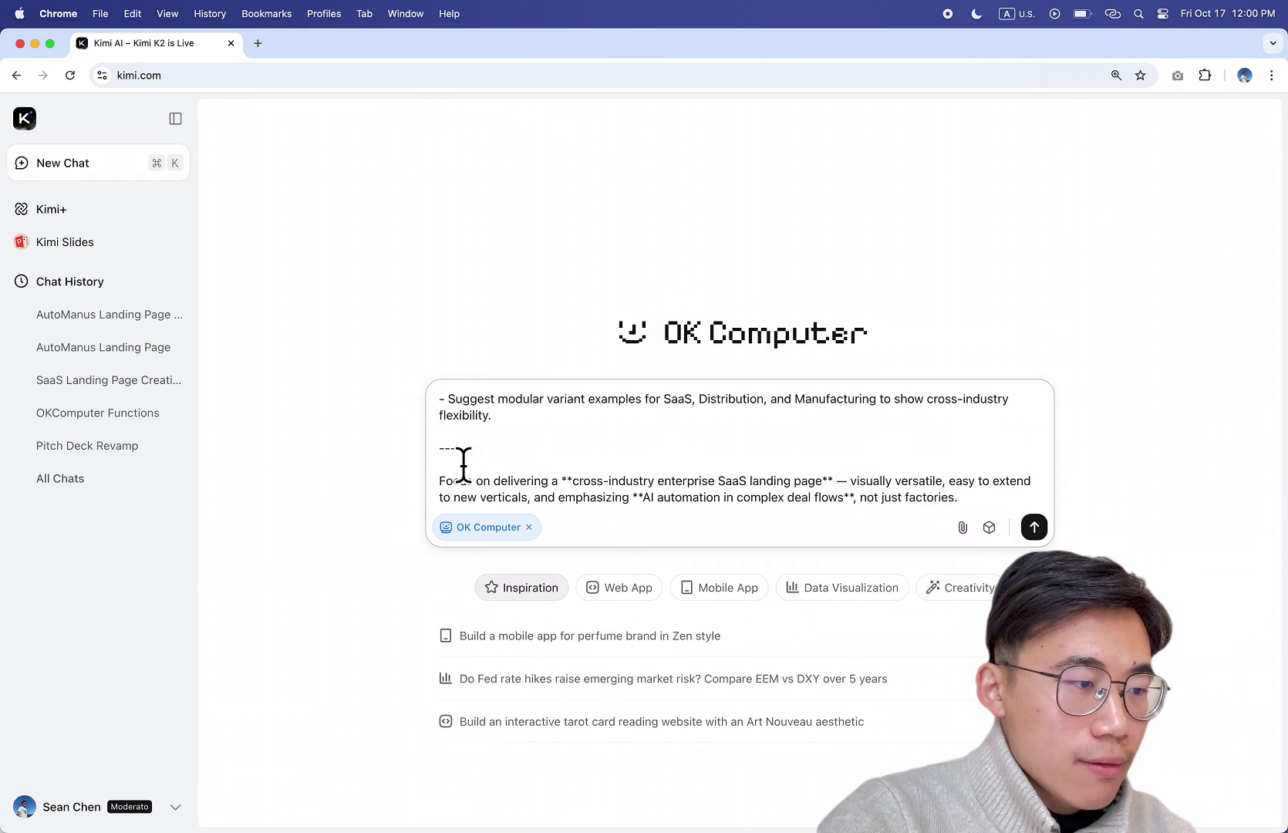
click(1033, 527)
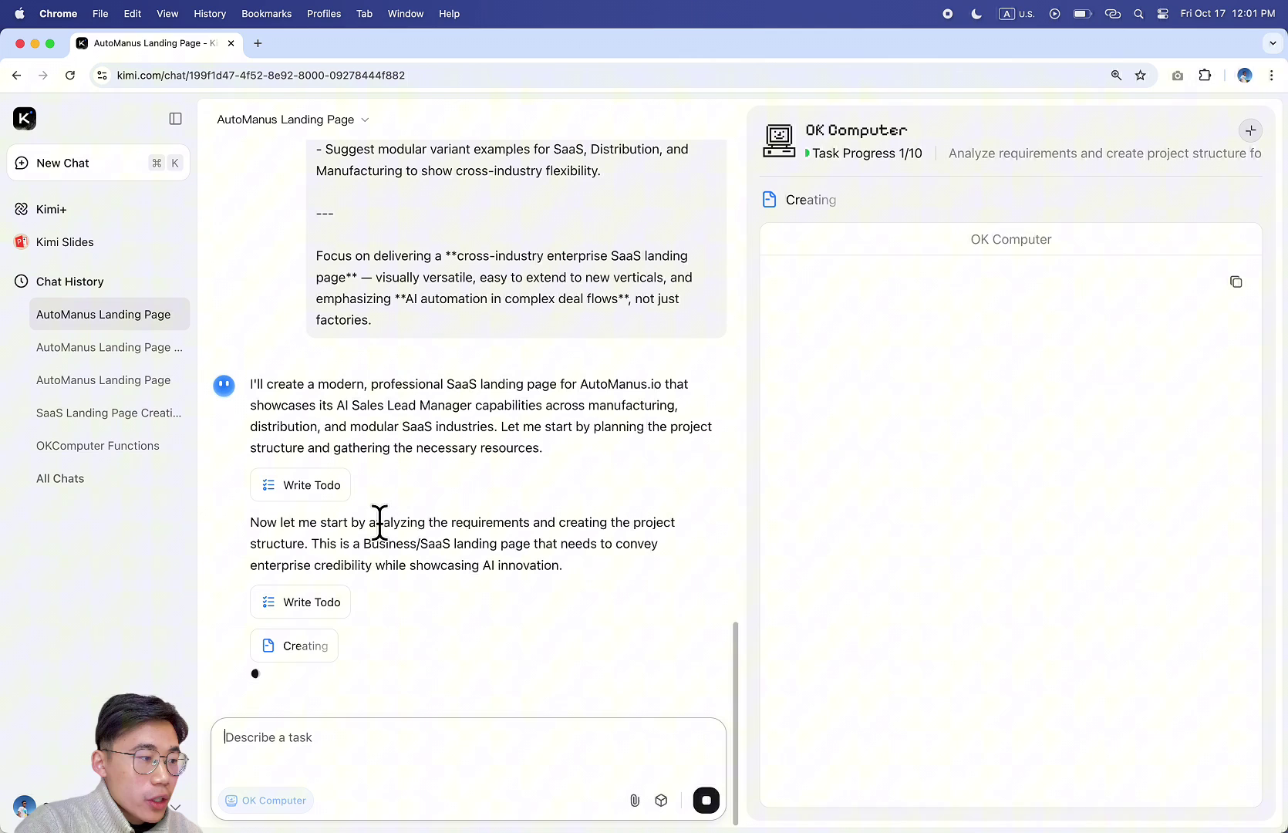
Open the agent's Write Todo checklist and look over its lower items.
click(316, 493)
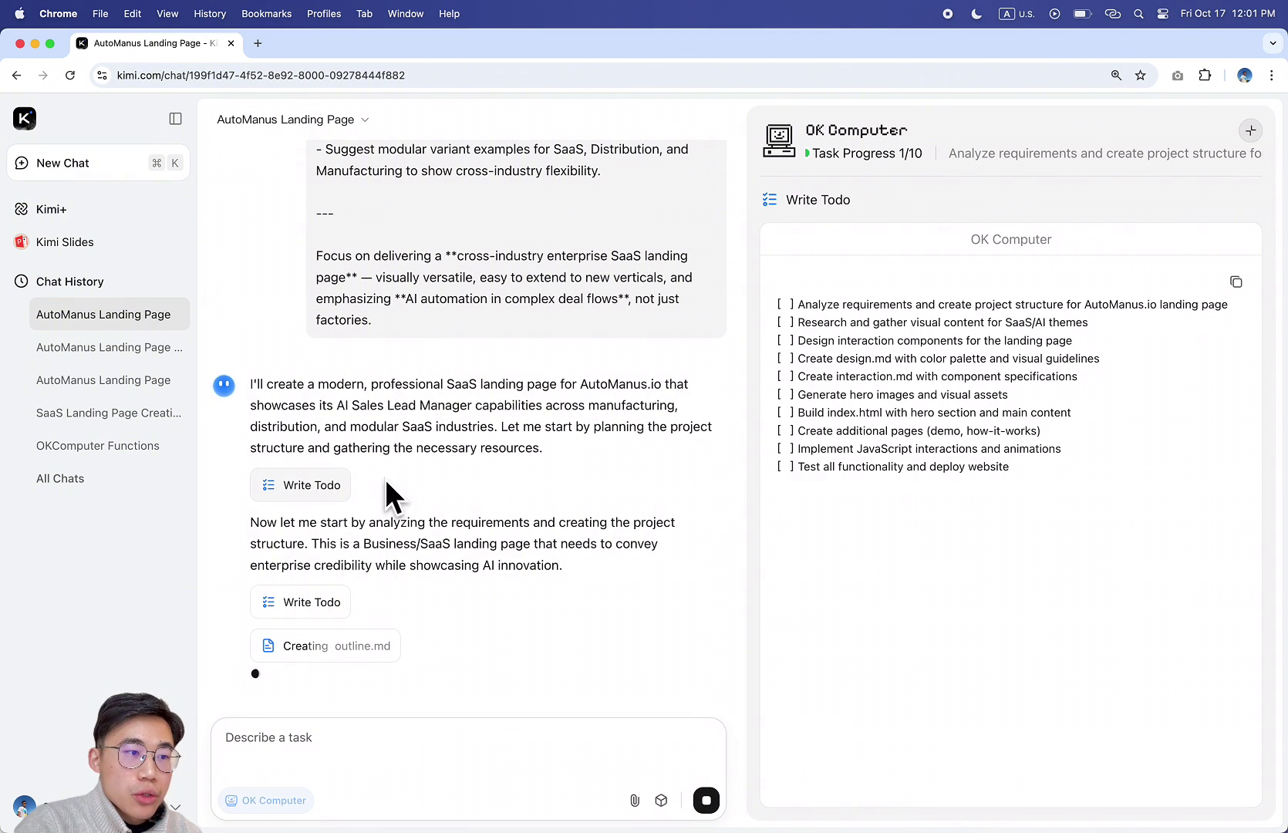
drag(926, 377, 782, 312)
click(1065, 394)
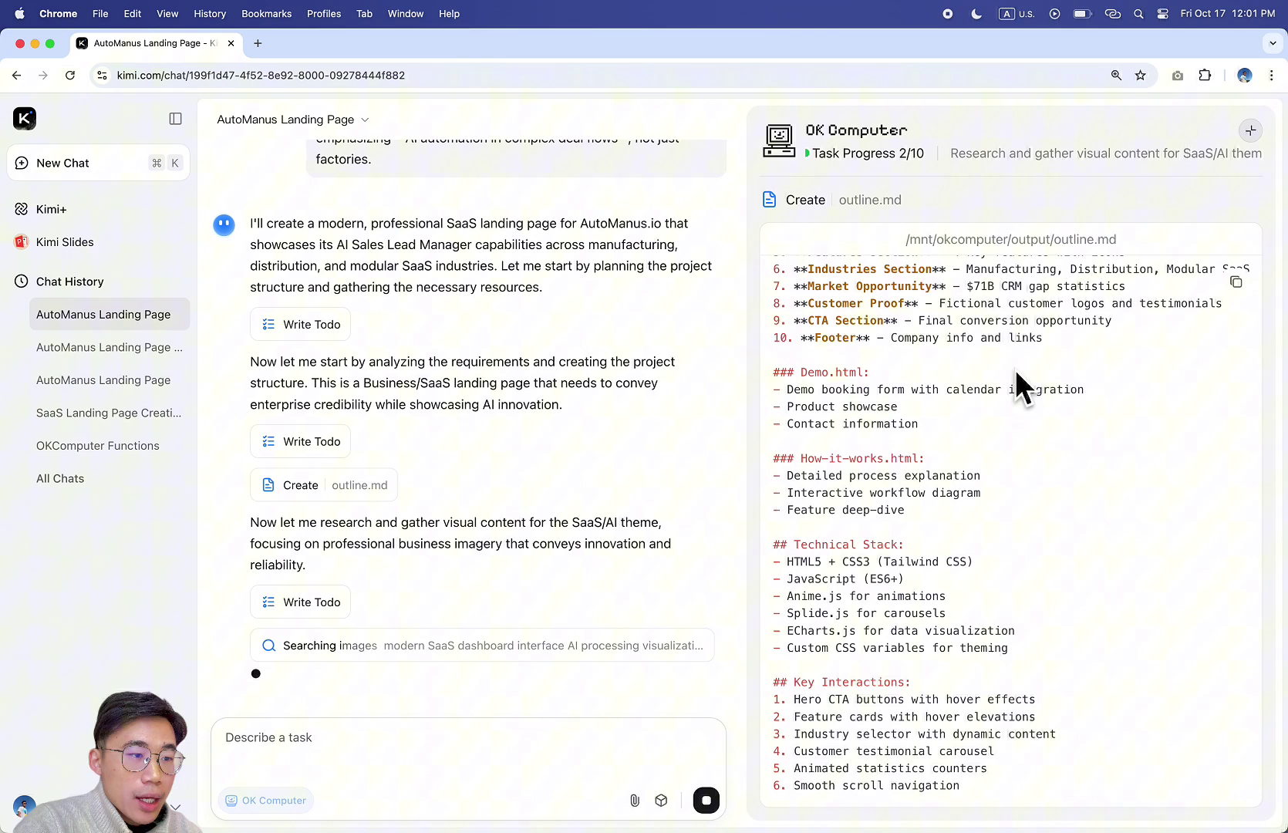
Inspect the outline's Project Structure file tree and the chat steps.
scroll(891, 482, up, 10)
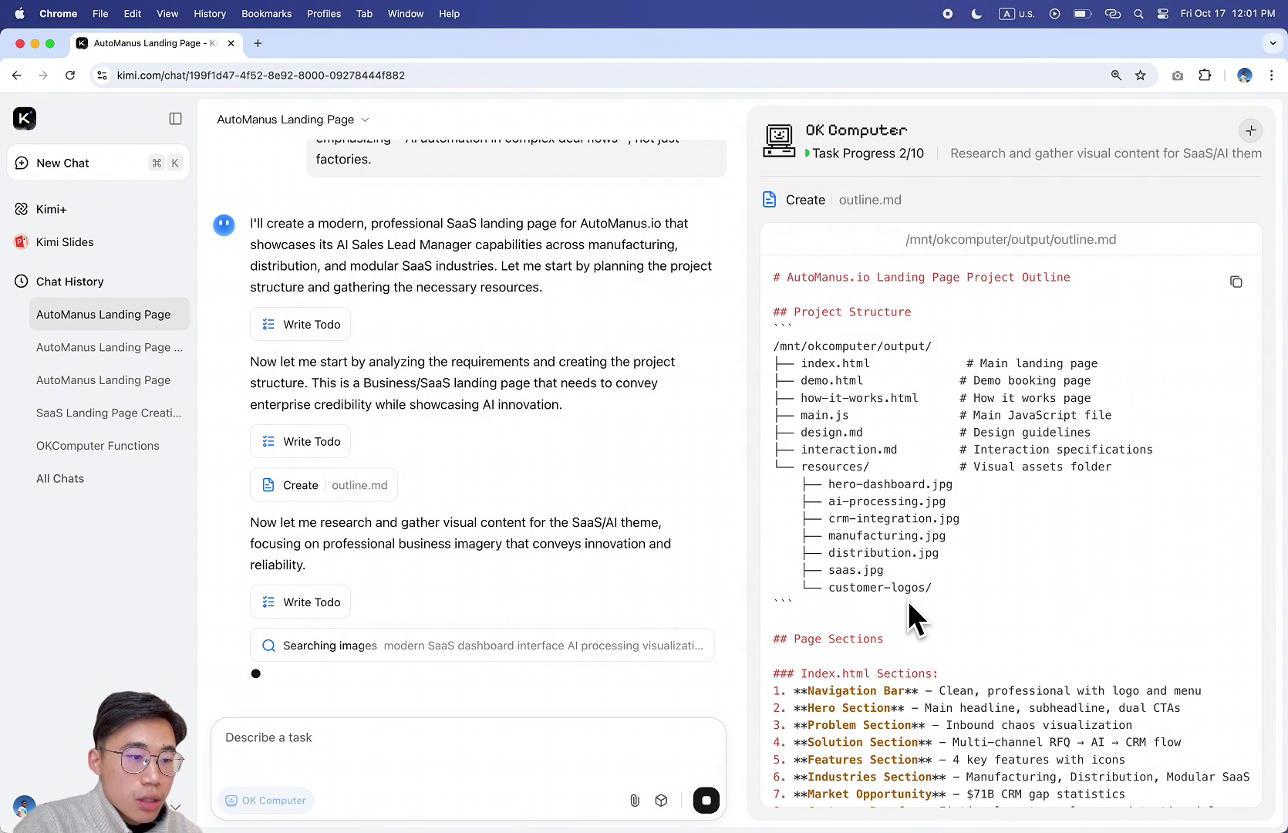
drag(964, 605, 769, 318)
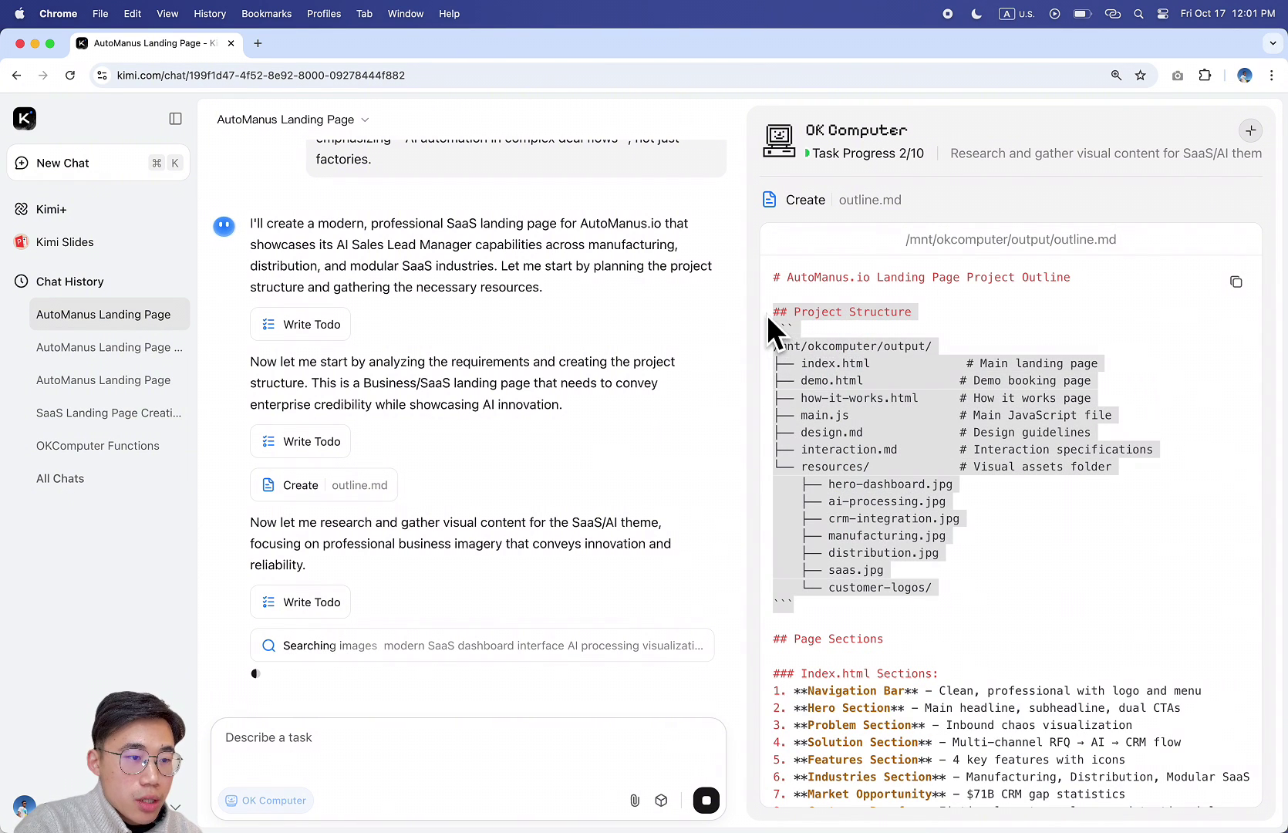
click(937, 451)
drag(937, 609, 733, 308)
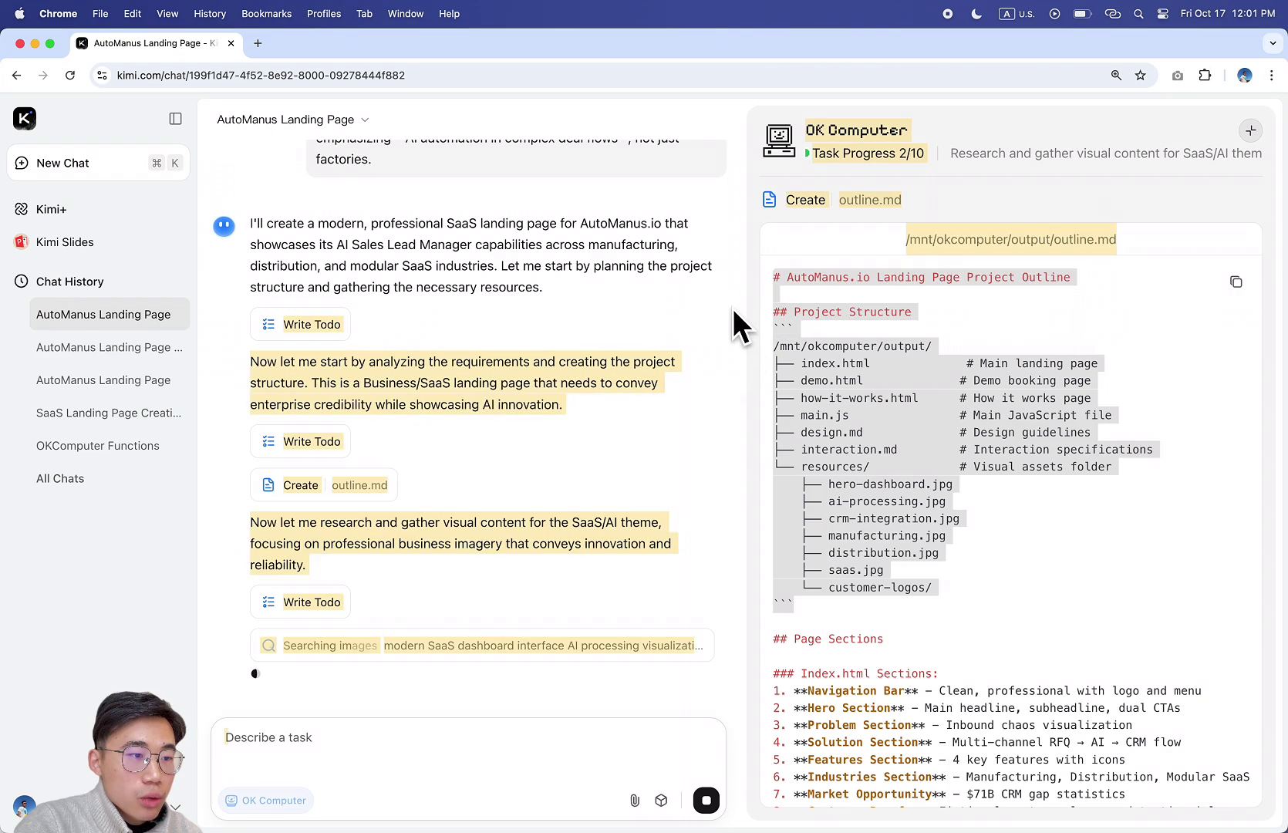
click(868, 351)
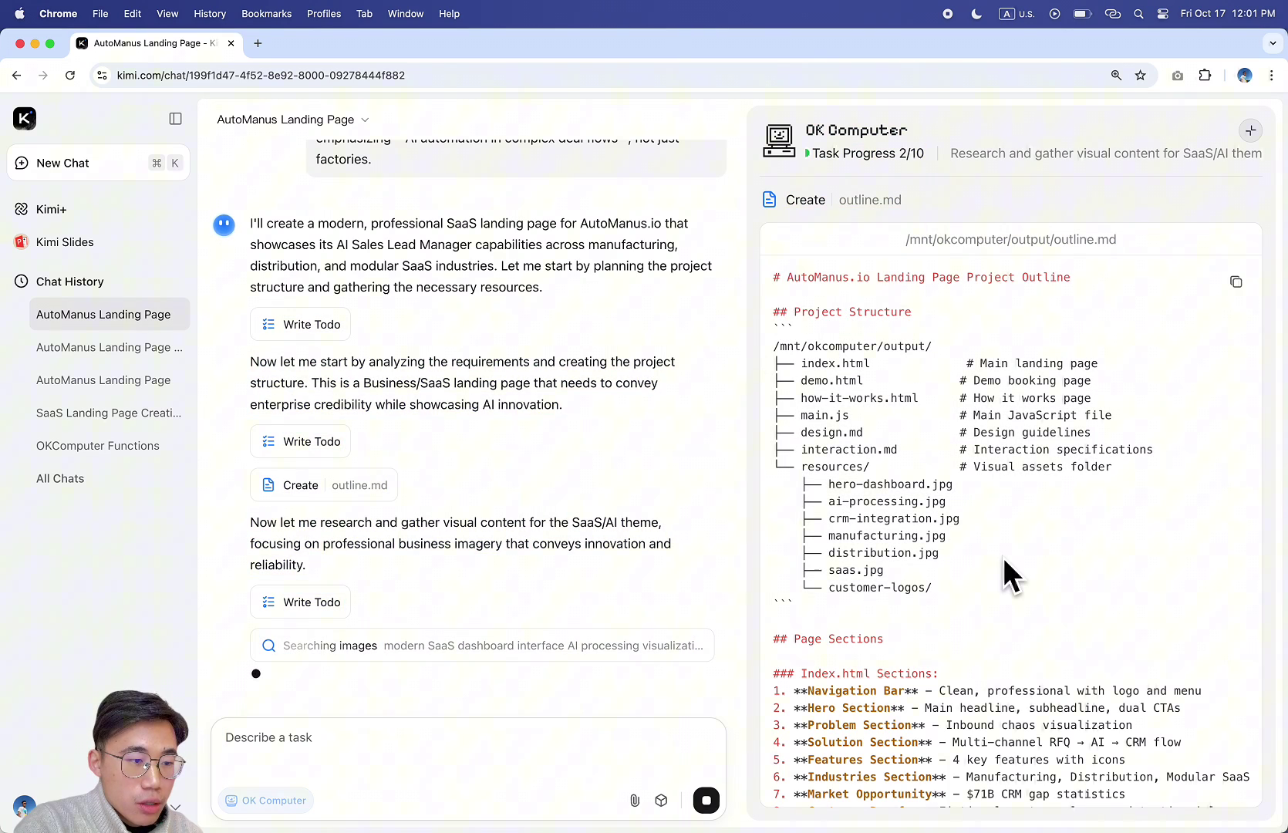
scroll(1003, 571, down, 5)
scroll(1003, 570, up, 2)
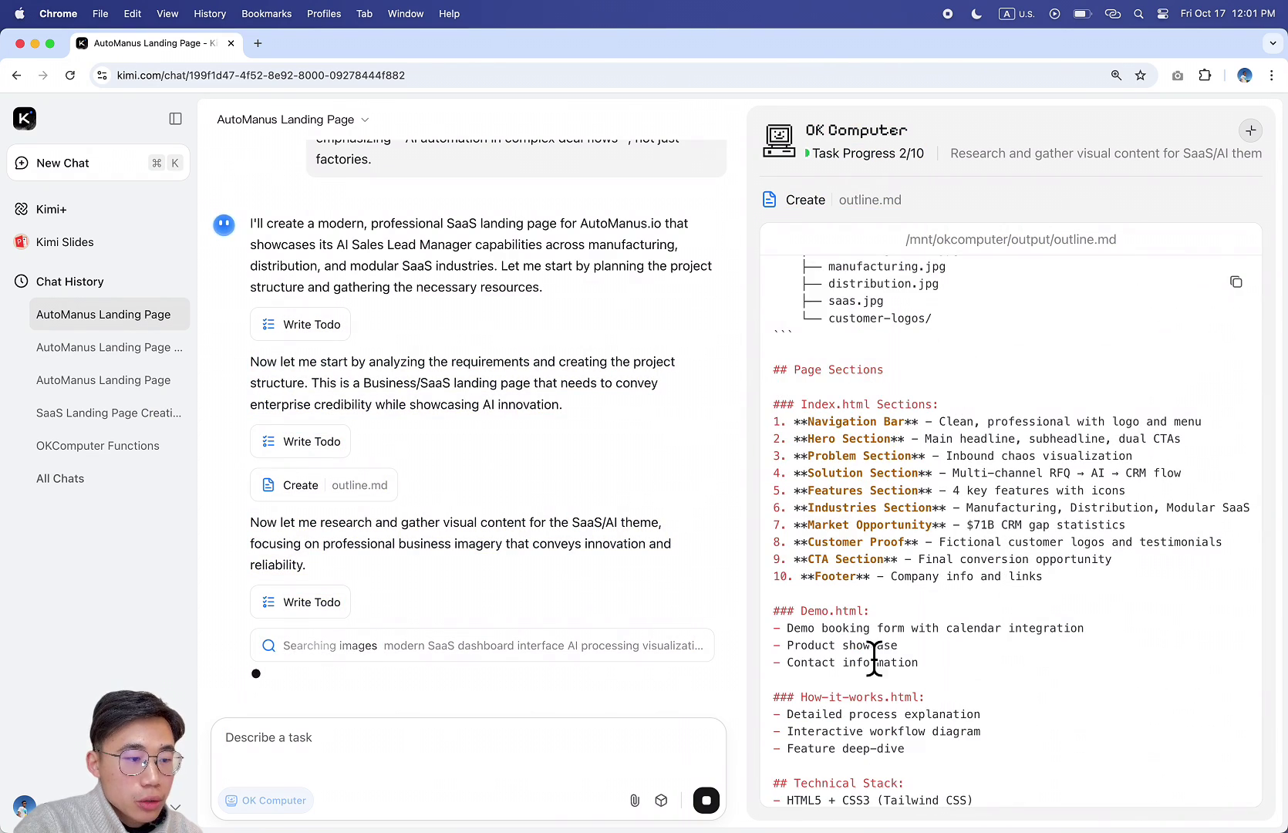
scroll(1030, 617, down, 2)
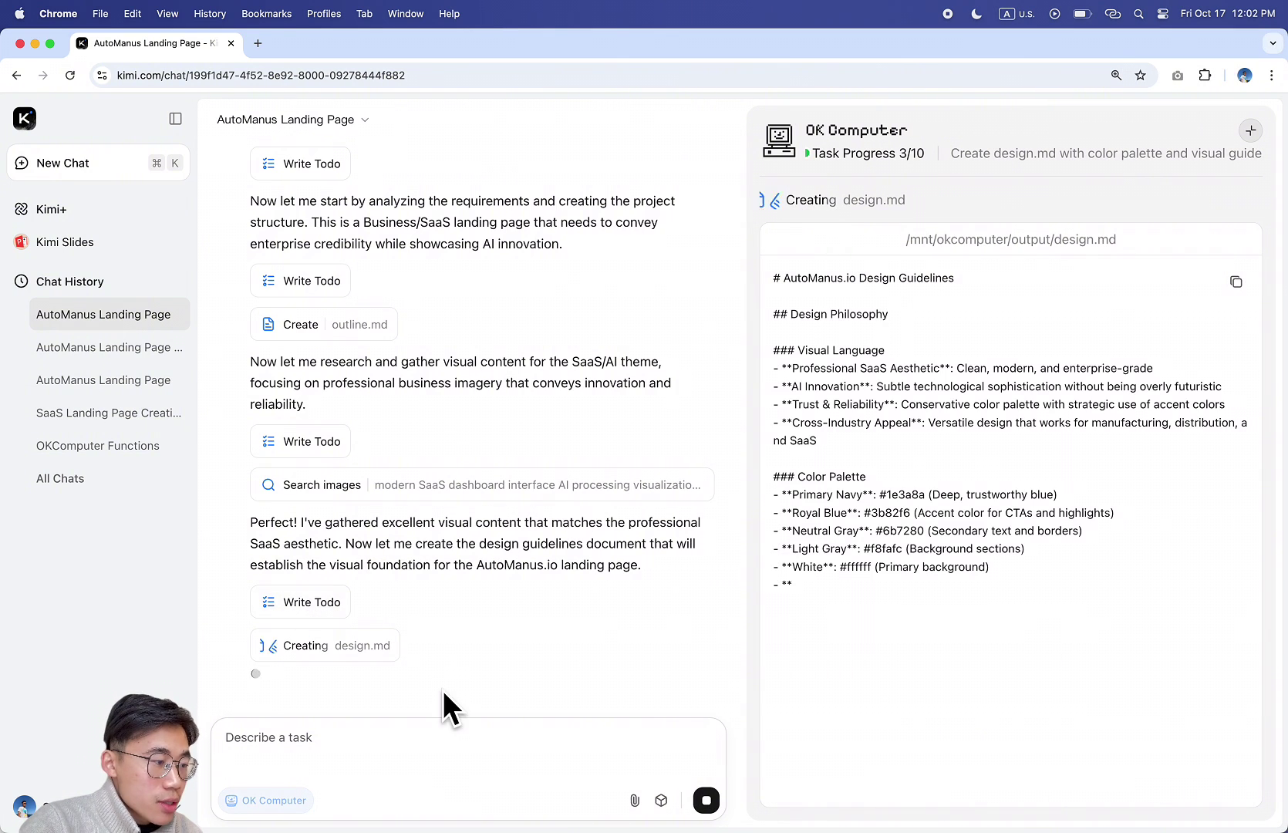
Check the updated checklist: two items completed, design.md in progress.
click(318, 605)
drag(1090, 324, 771, 306)
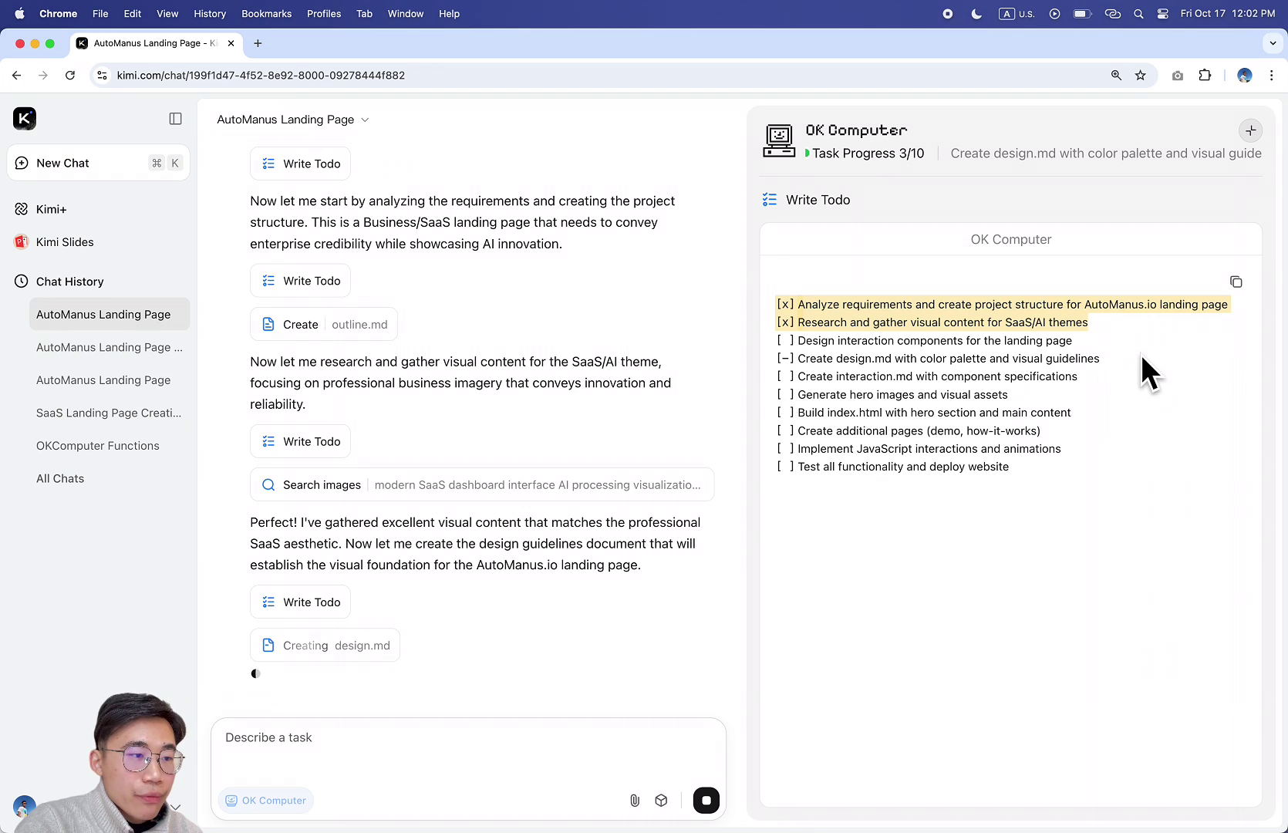
drag(1145, 368, 757, 367)
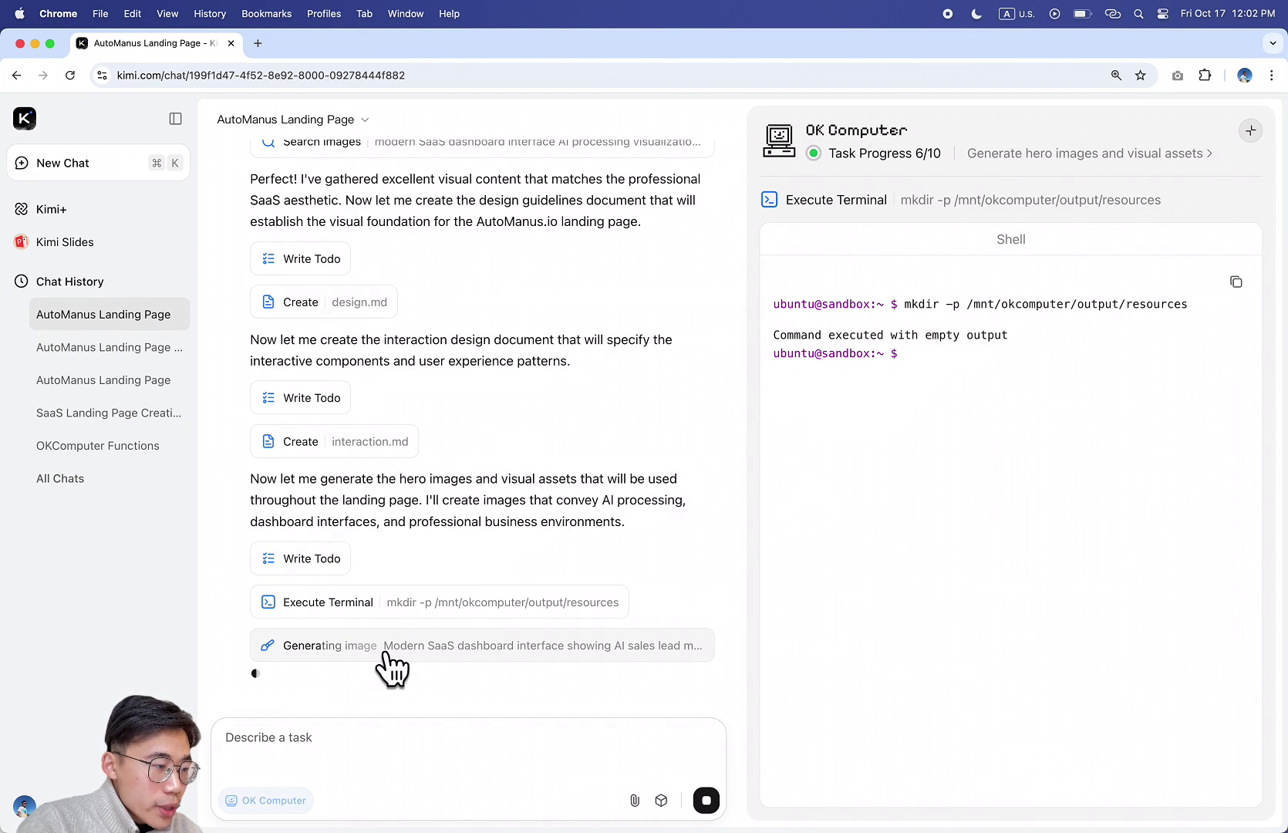
View the hero image being generated, then review the full updated to-do checklist.
click(387, 653)
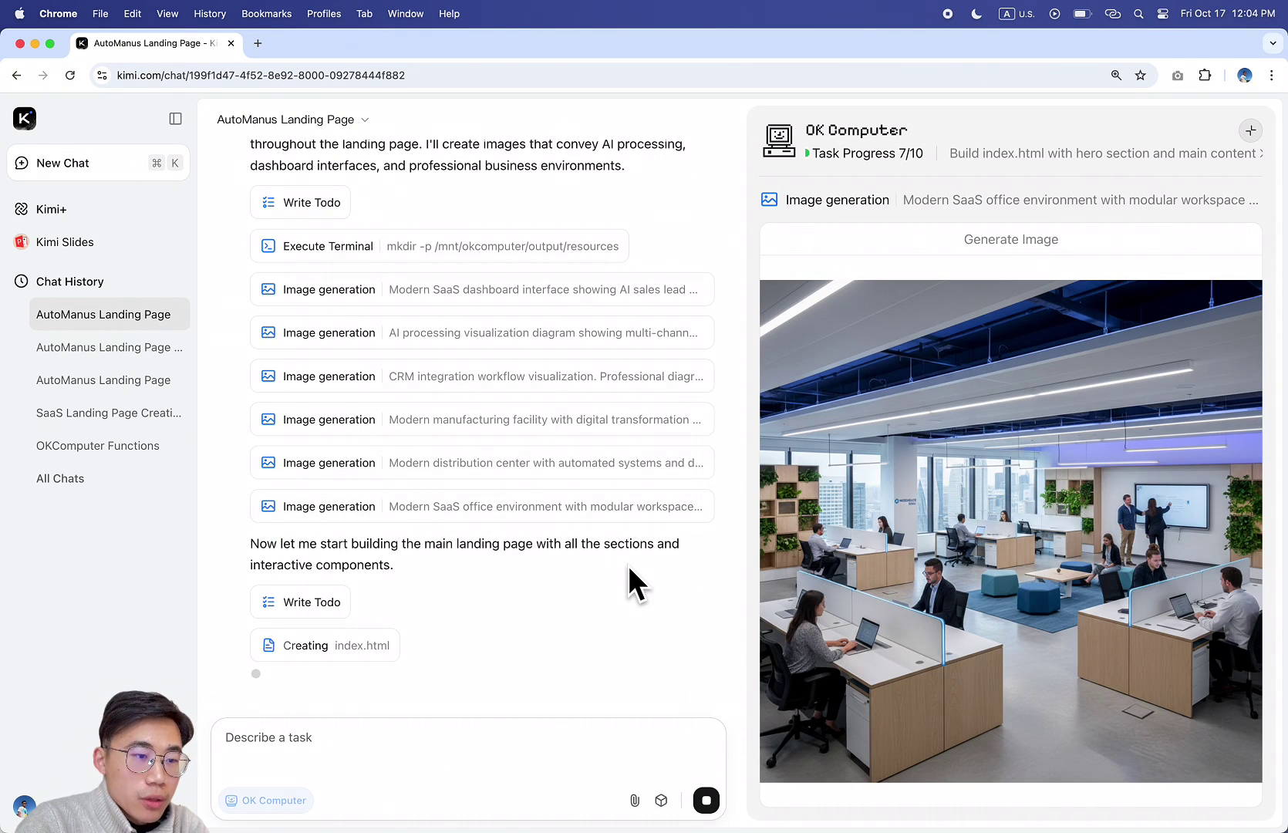
click(318, 602)
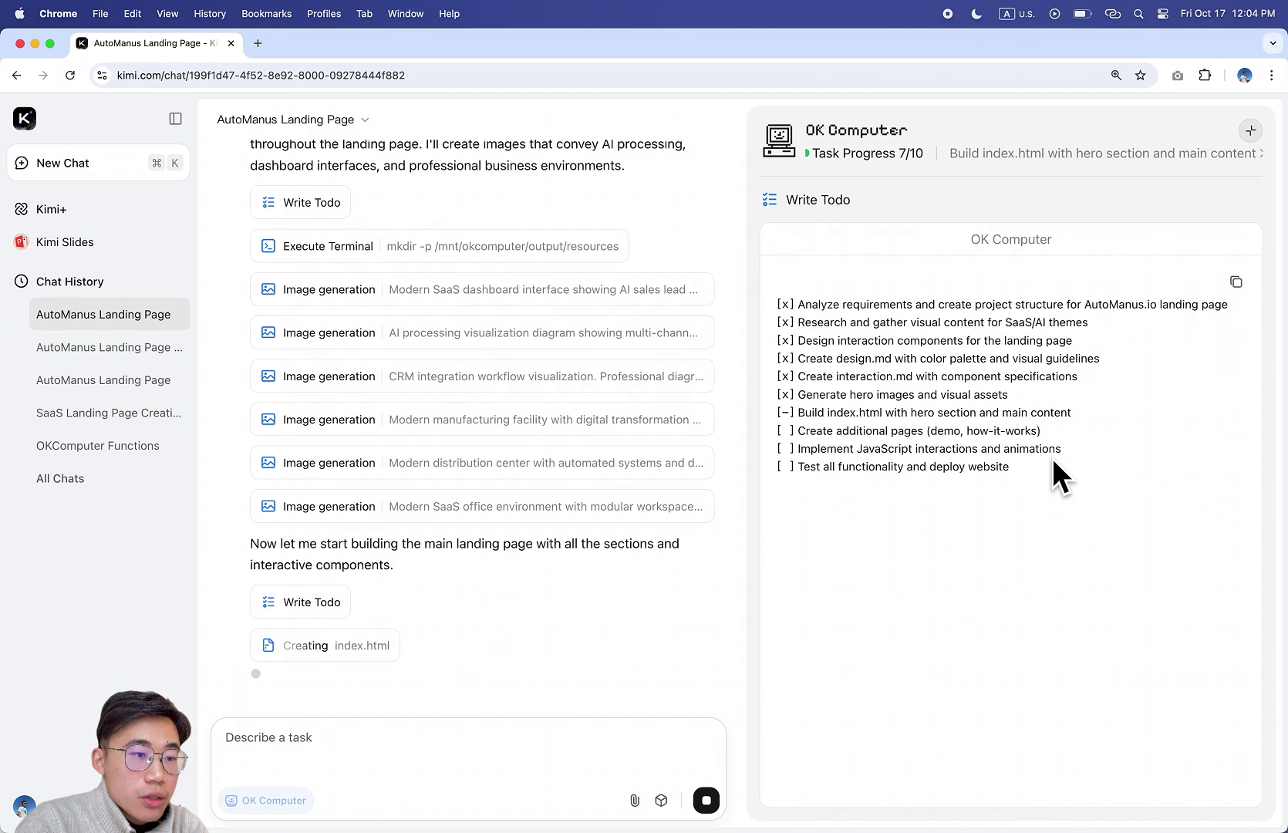
drag(1033, 475, 817, 277)
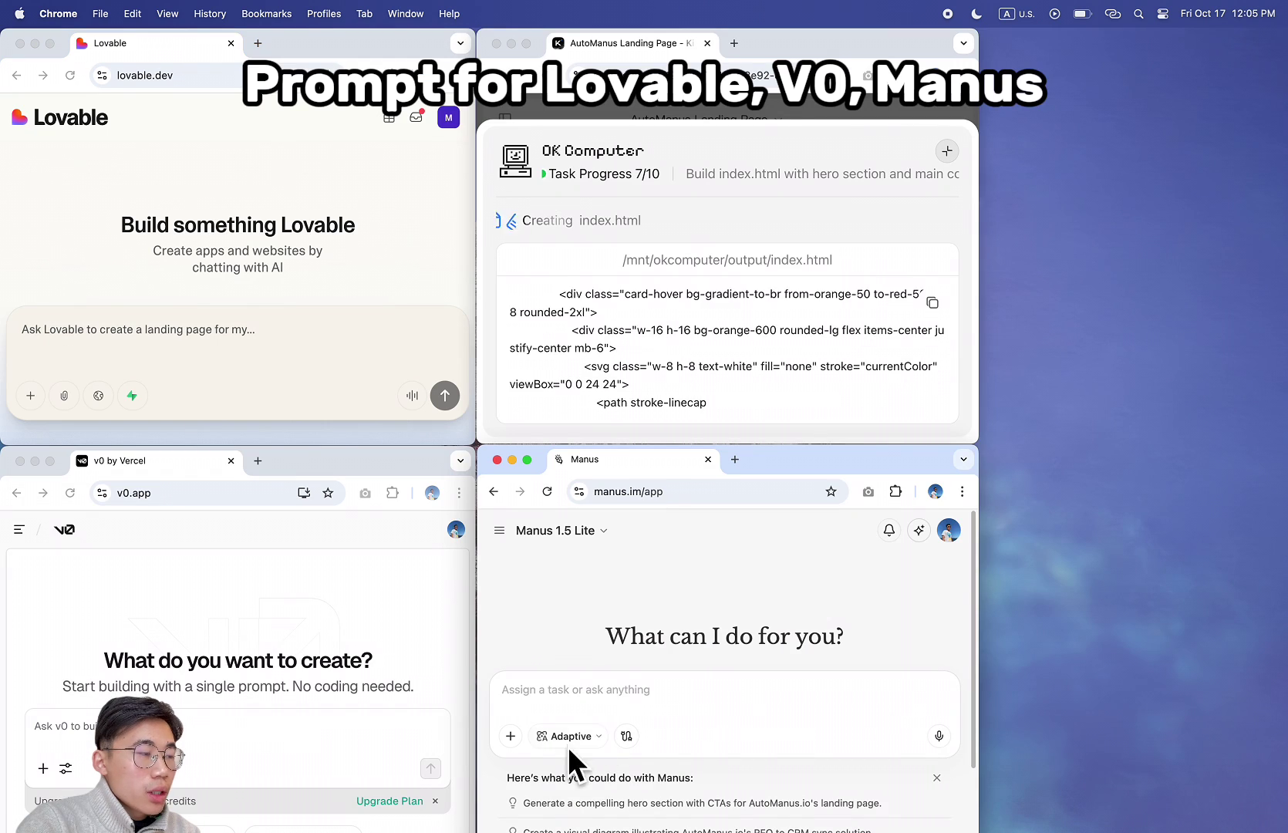
Paste the landing page prompt into Lovable and send it.
click(125, 317)
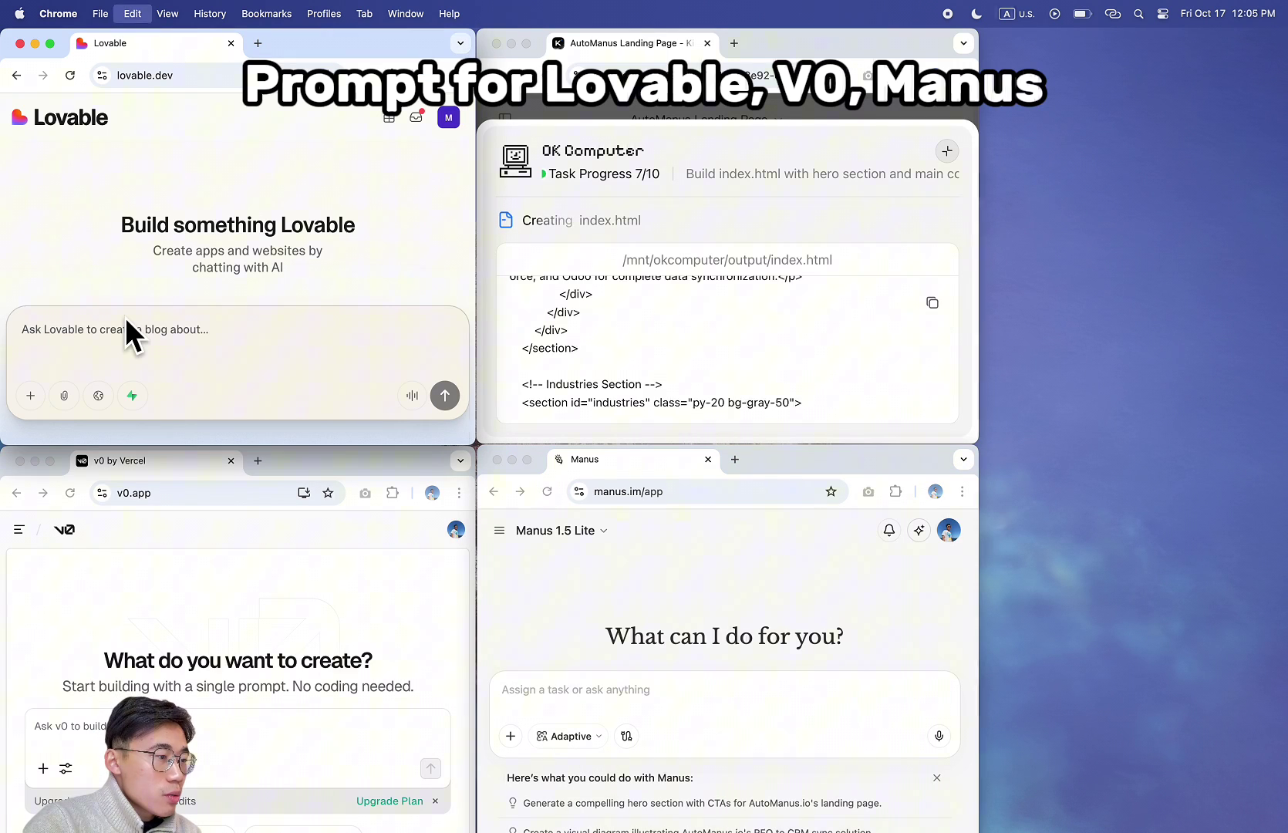
key(super+v)
scroll(403, 302, down, 5)
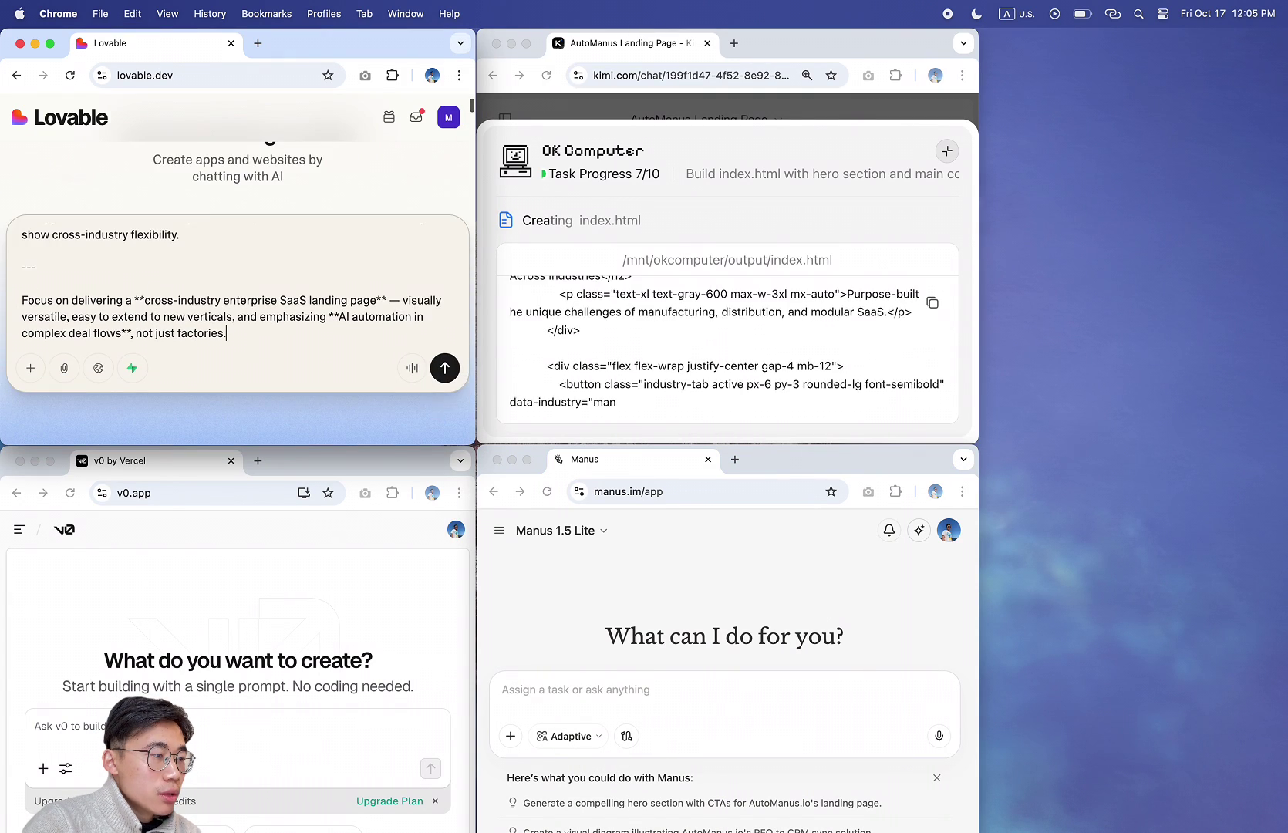
click(445, 369)
Paste the prompt into v0 as an attachment, add 'Do tt', and send it.
click(231, 740)
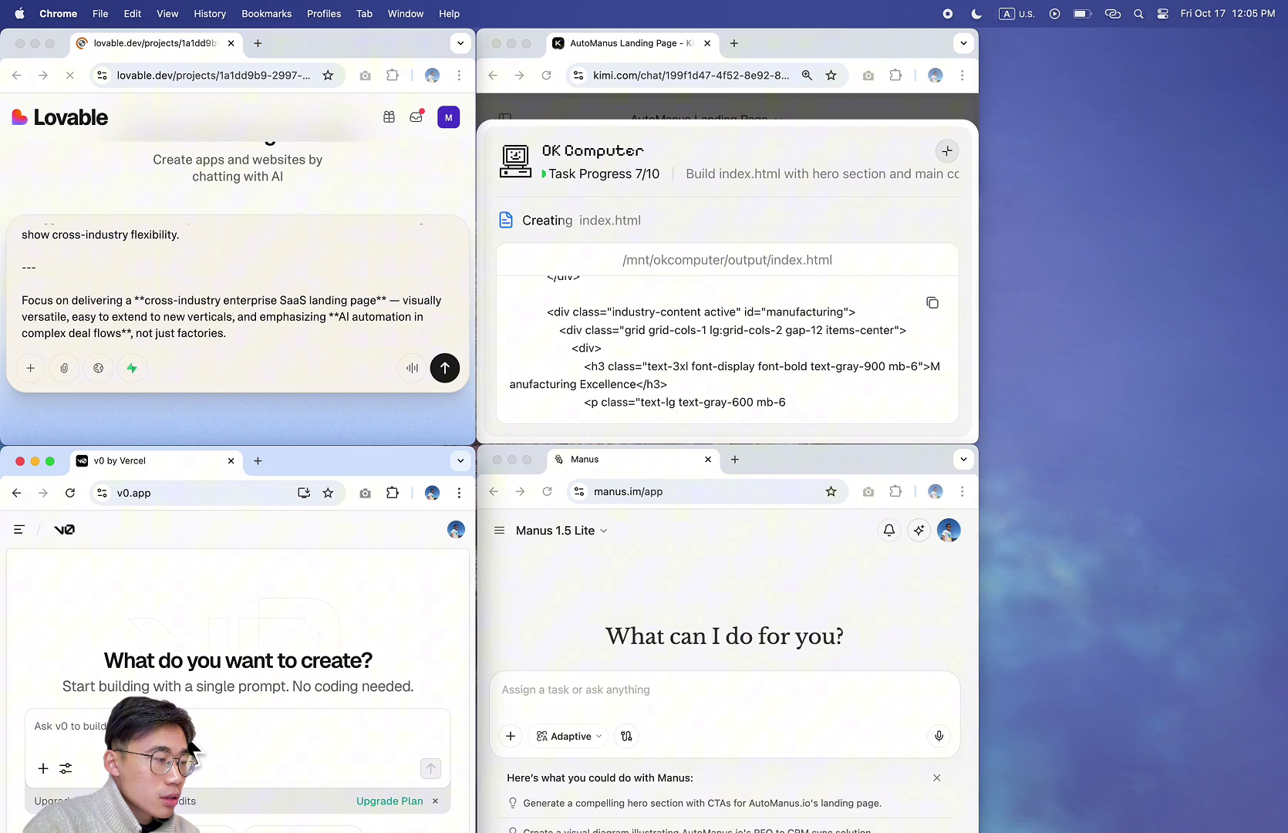
key(super+v)
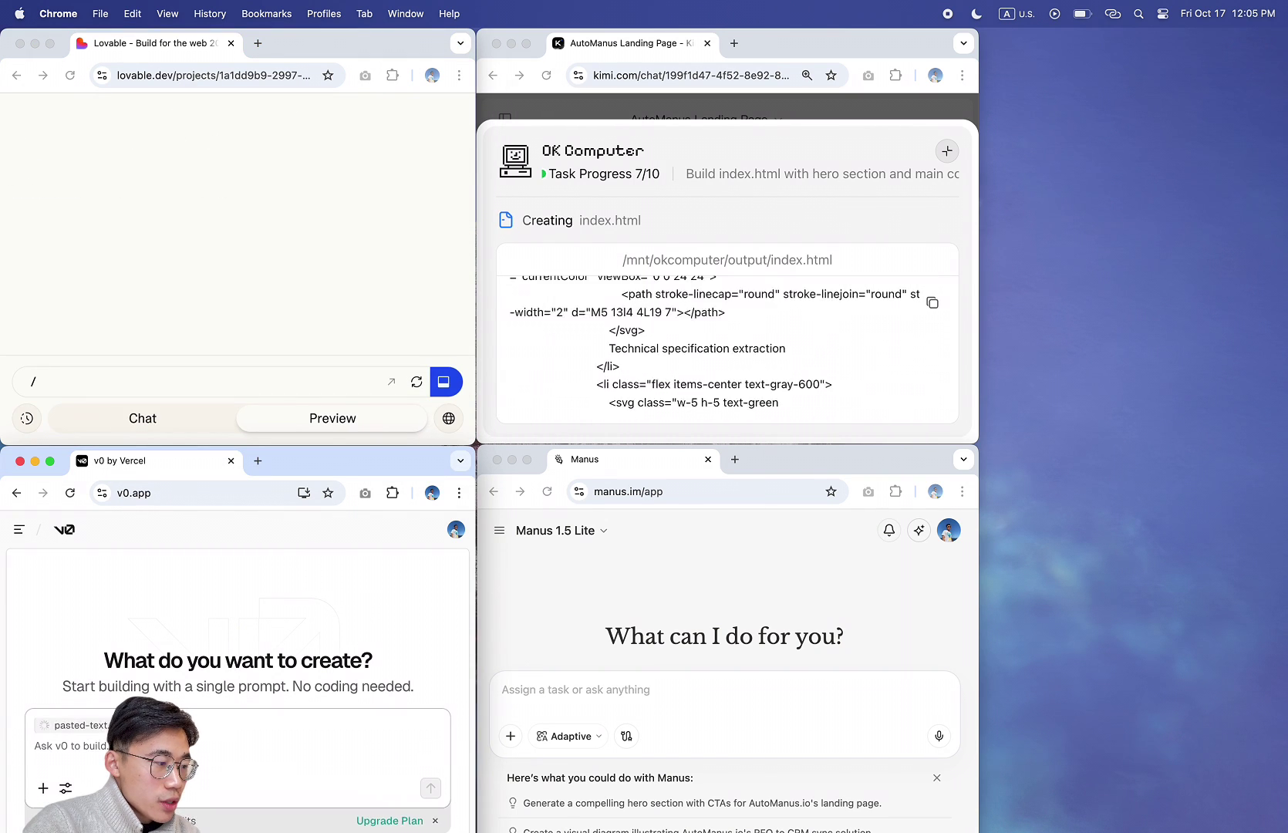
text(Do)
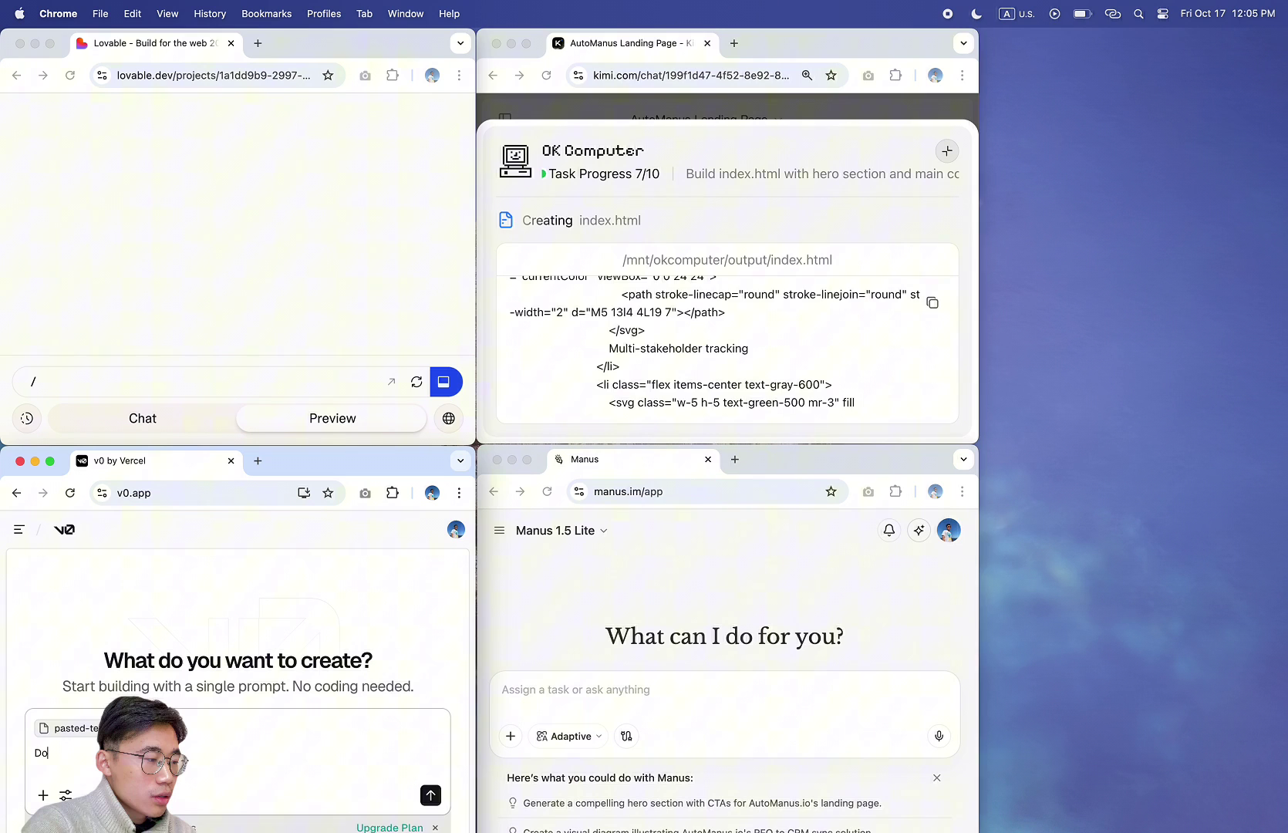
text( tt)
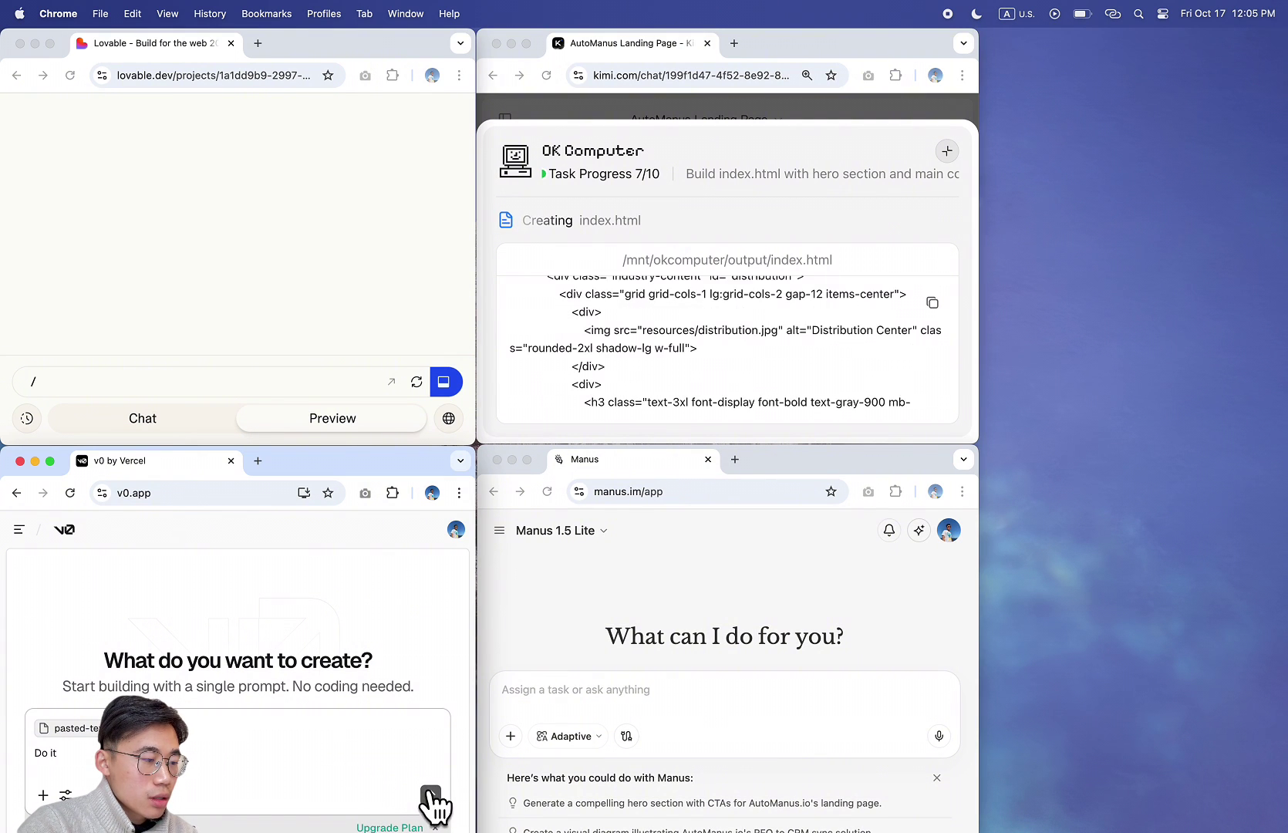
click(430, 796)
Send the prompt with 'Do it' to Manus, then maximize the Lovable window.
click(672, 690)
click(647, 698)
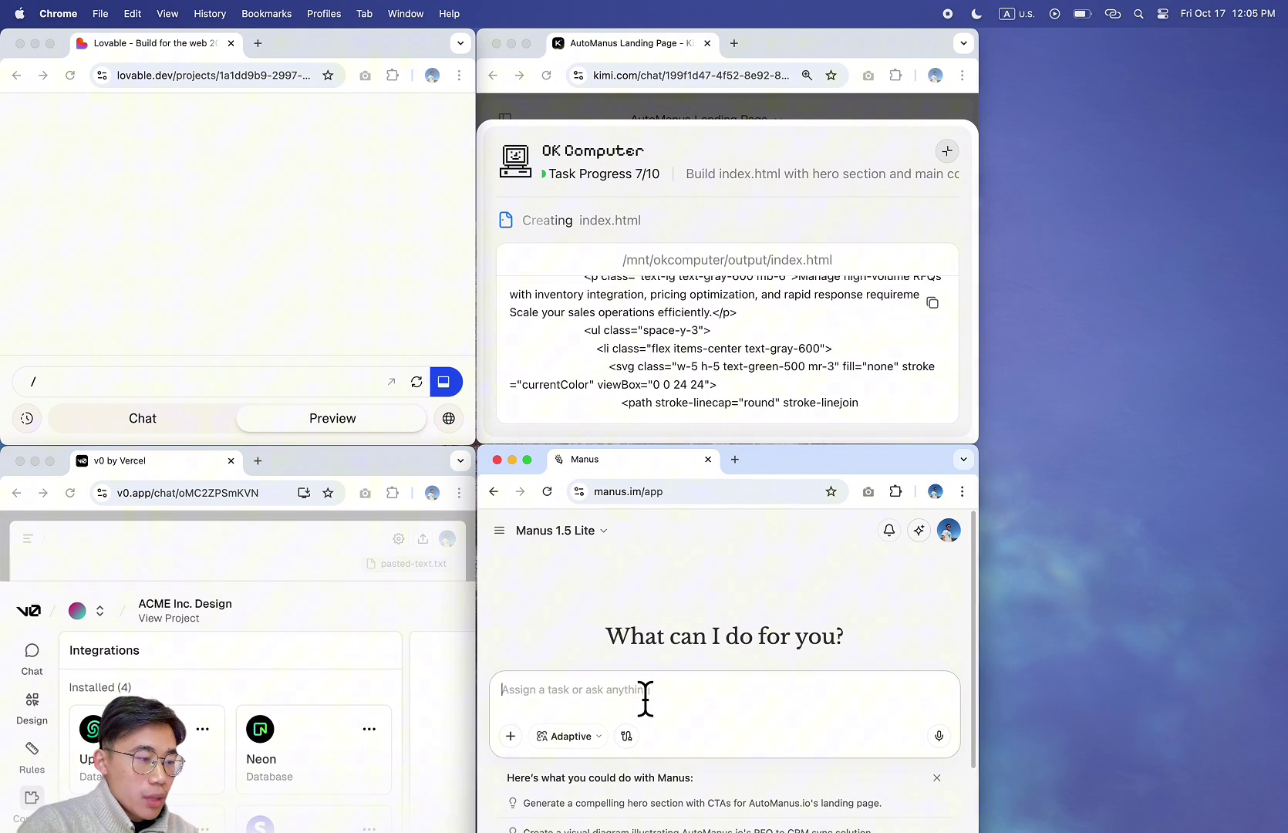
key(super+v)
text(Do it)
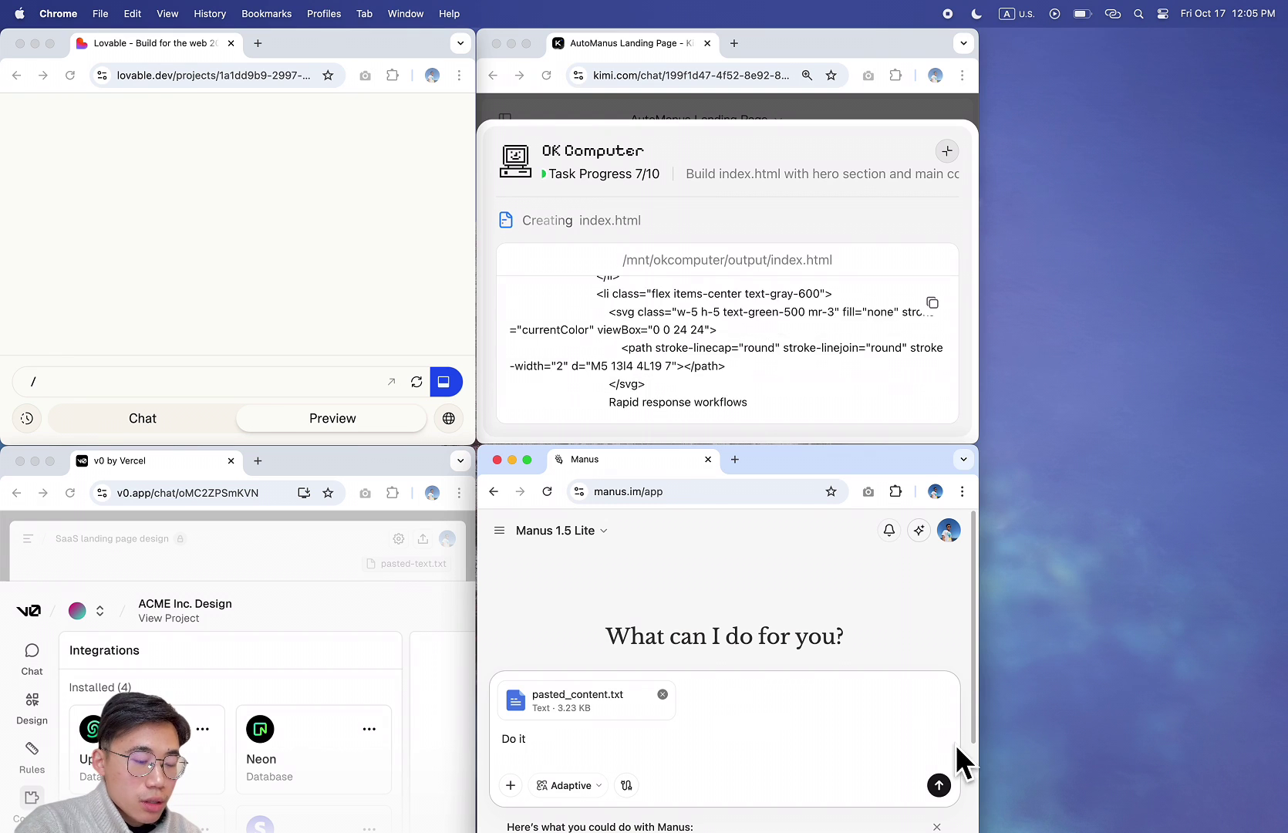
click(938, 784)
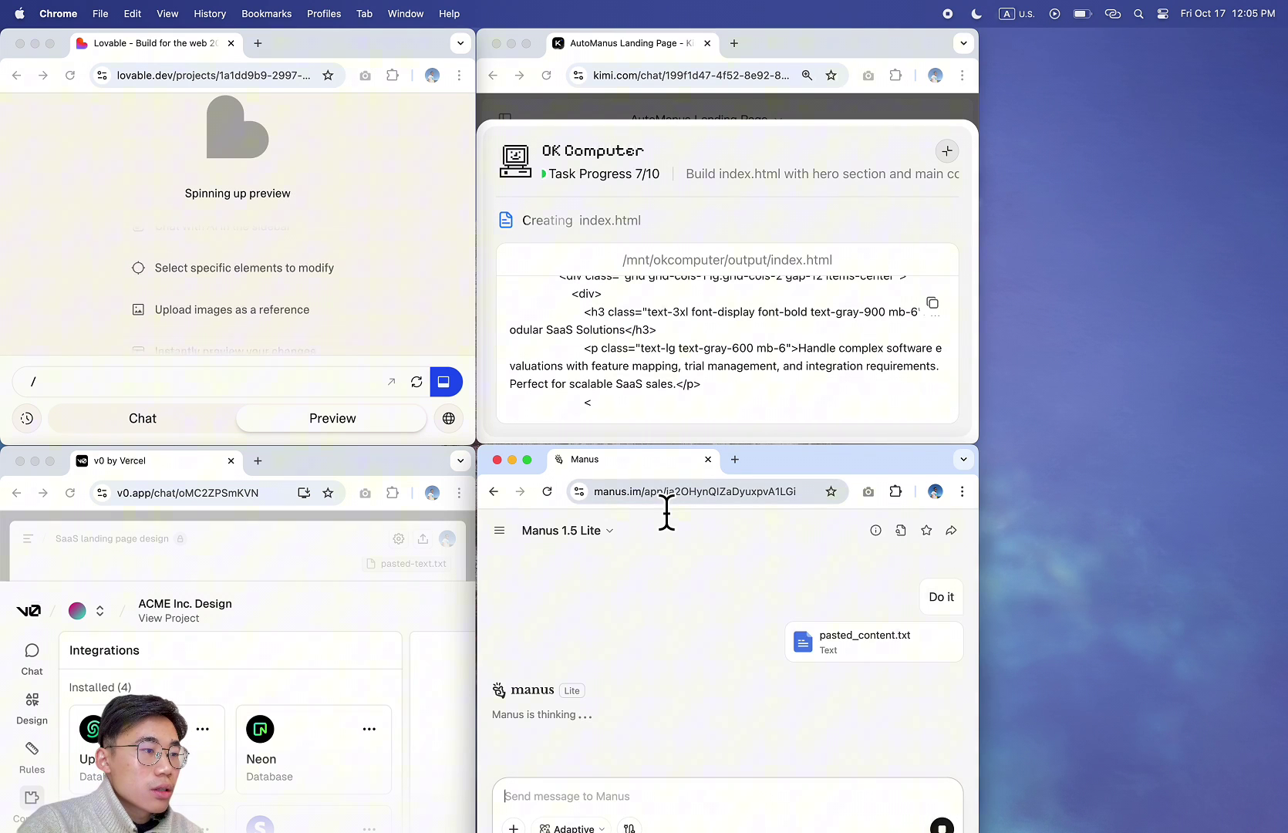
double_click(332, 46)
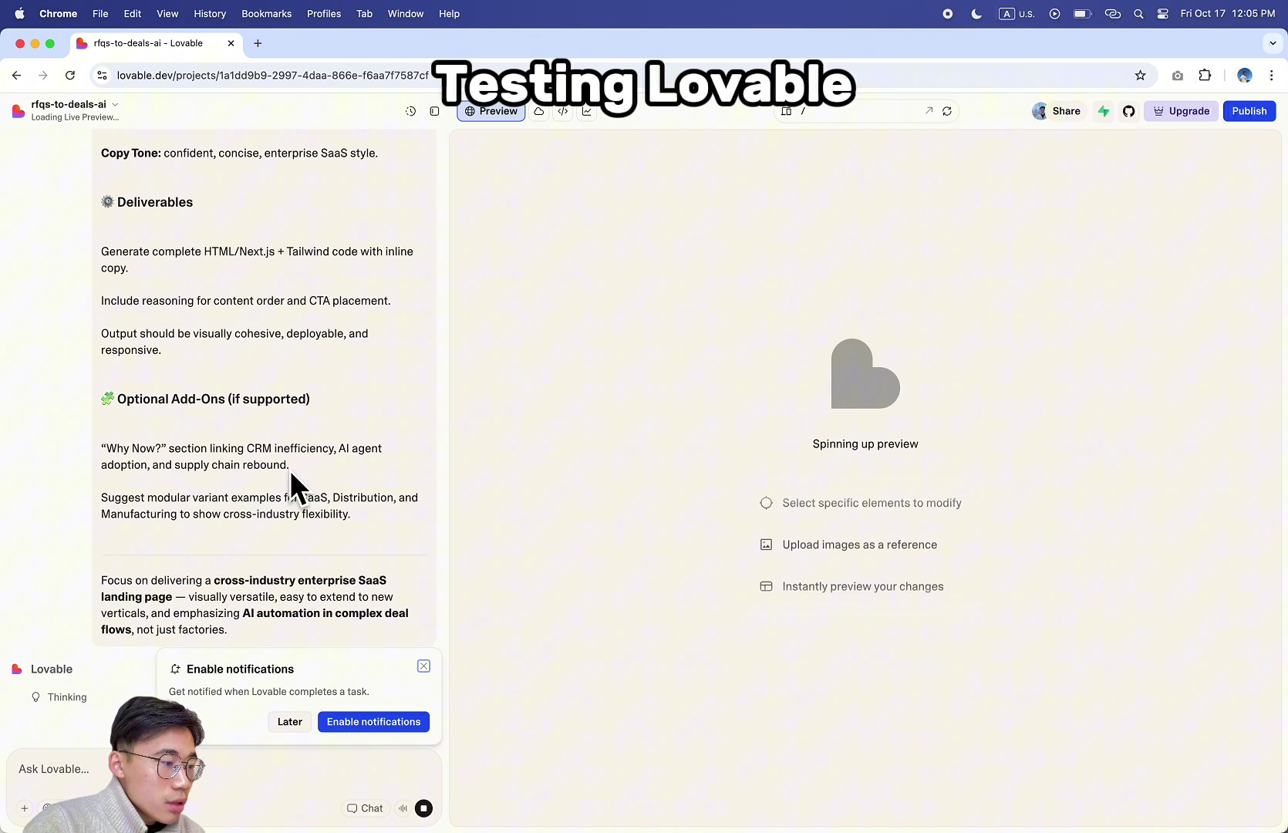
Enable Lovable's completion notifications, allow them for lovable.dev, and scroll the preview.
click(357, 729)
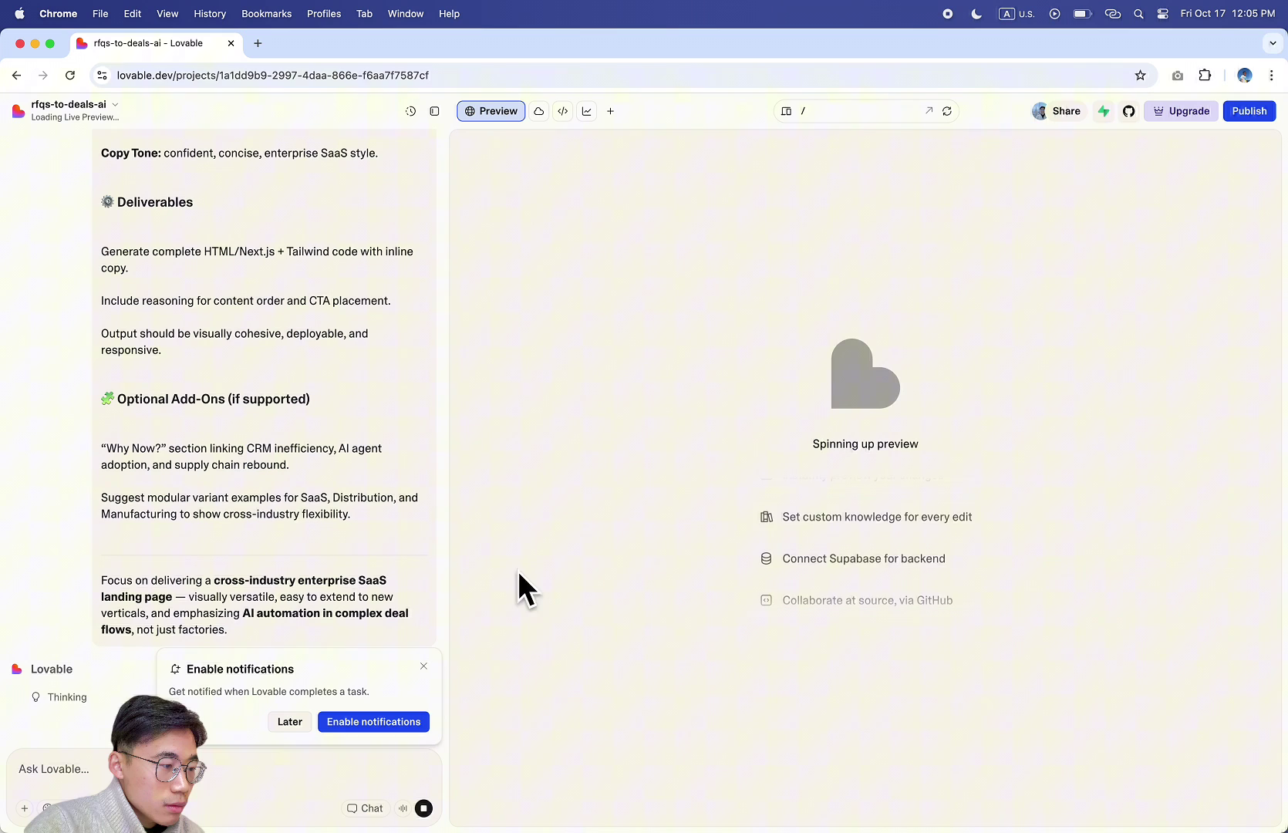
click(286, 174)
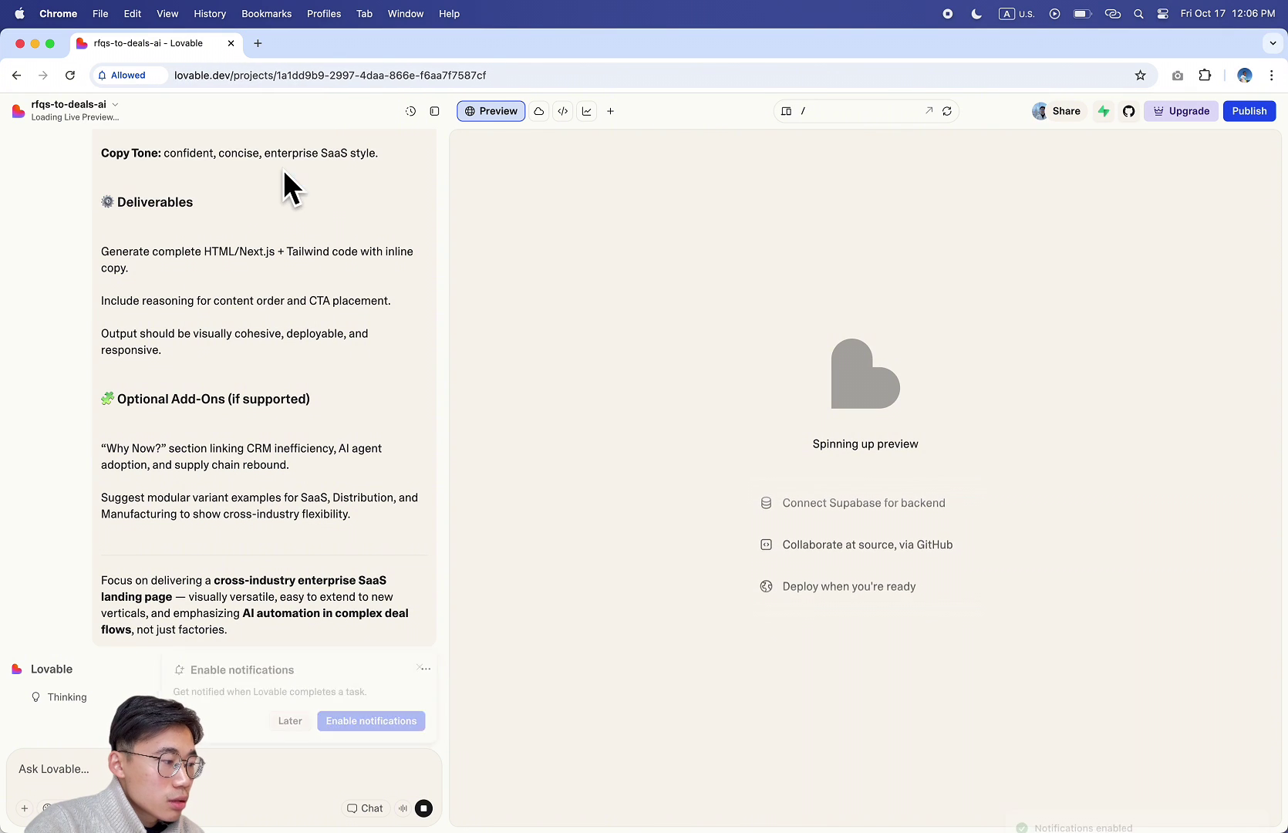
scroll(157, 600, down, 1)
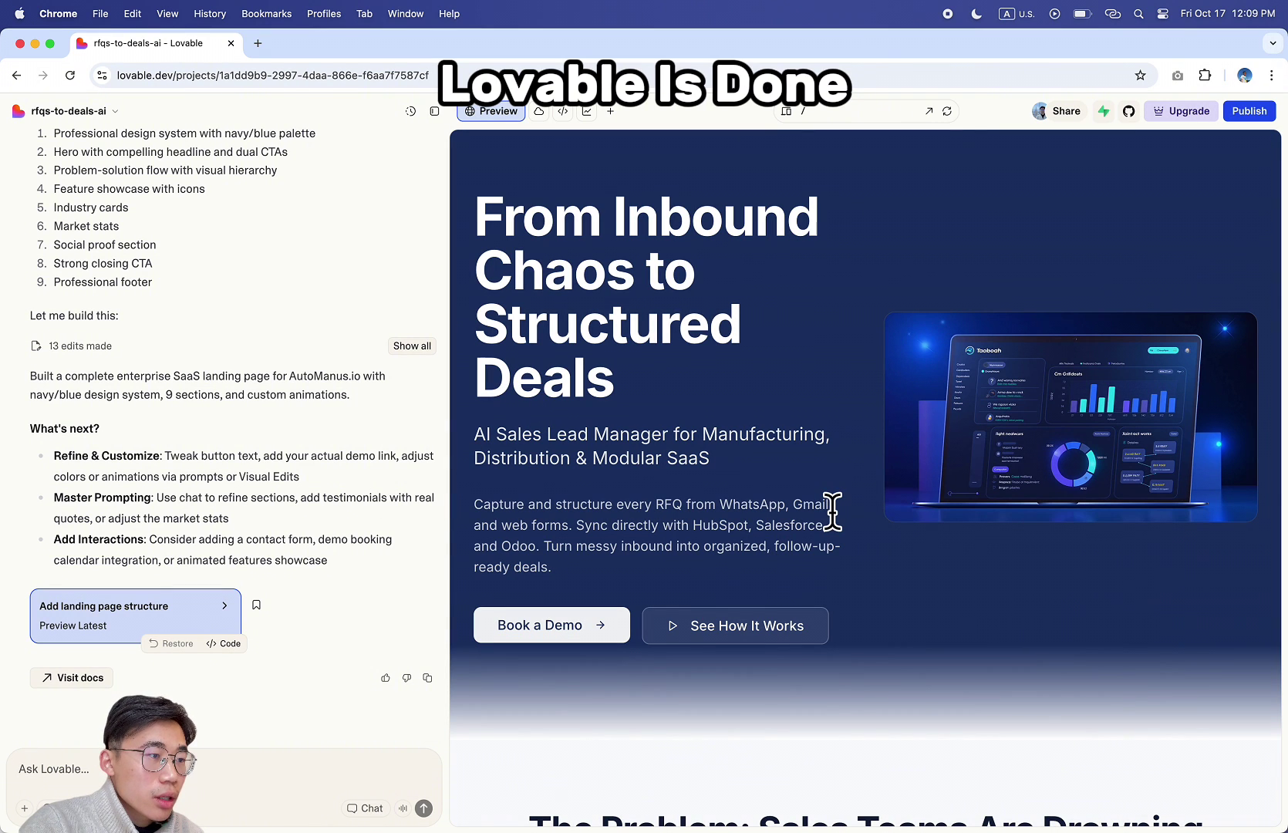
Highlight the Lovable page's hero headline and subtitle text.
drag(478, 208, 733, 375)
drag(474, 436, 757, 465)
click(775, 470)
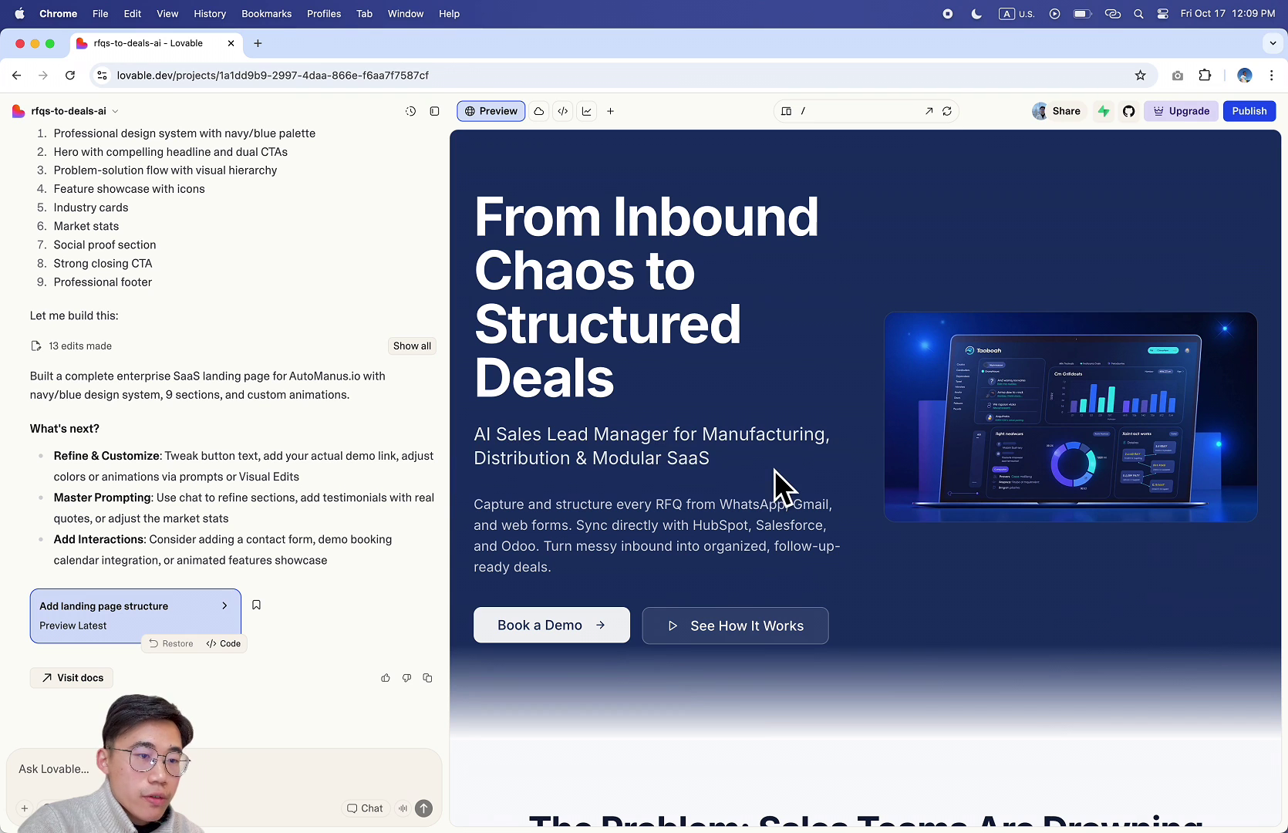
Scroll the Lovable preview through Solution, Industries, stats and testimonials to the final CTA.
scroll(888, 590, down, 6)
scroll(888, 590, down, 5)
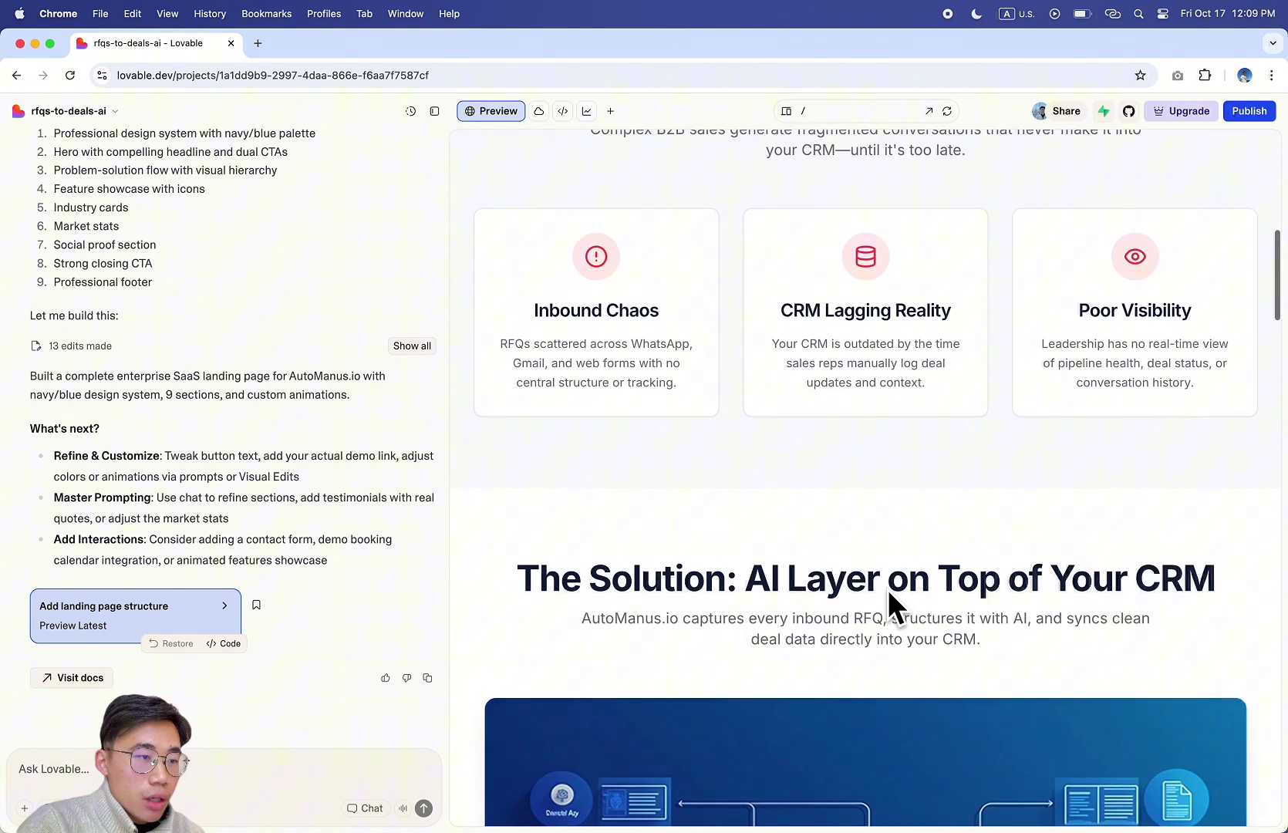
scroll(888, 590, up, 2)
scroll(888, 590, down, 3)
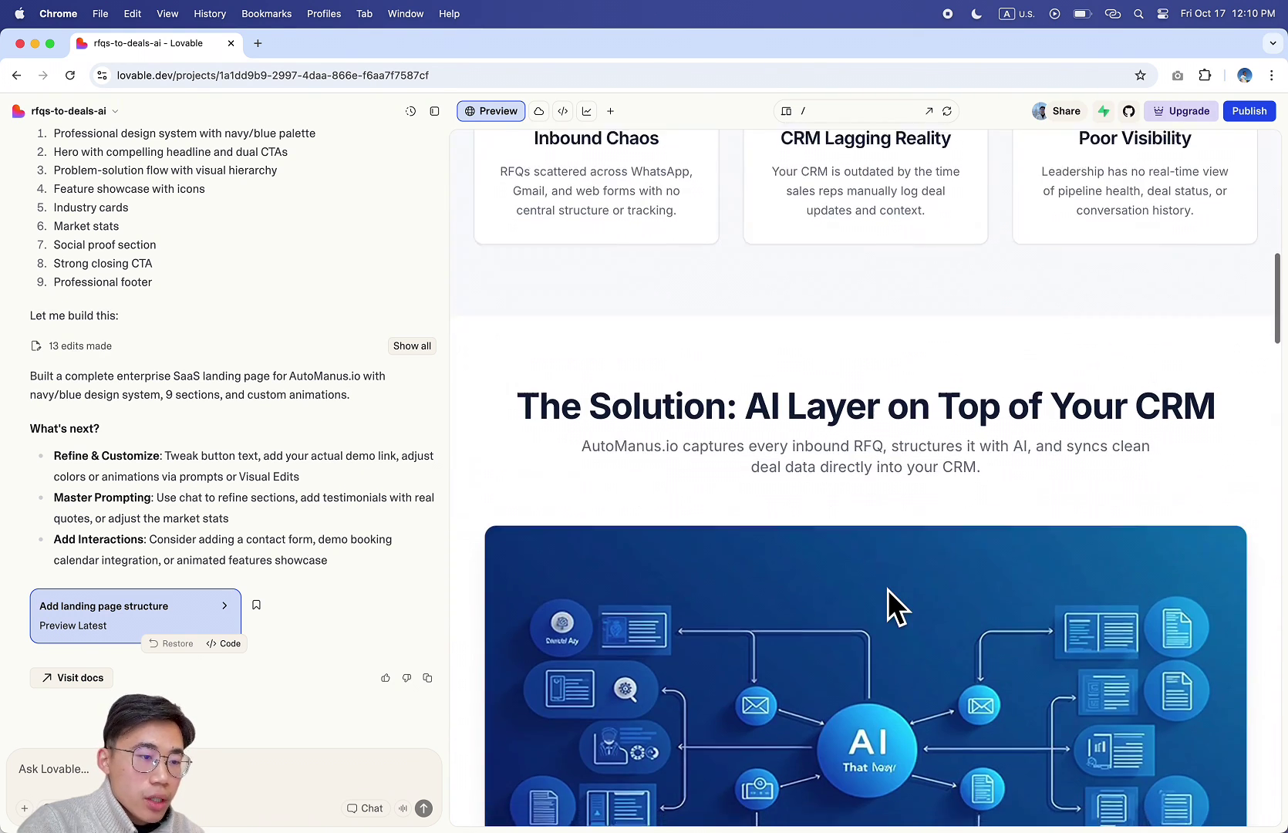
scroll(887, 590, down, 3)
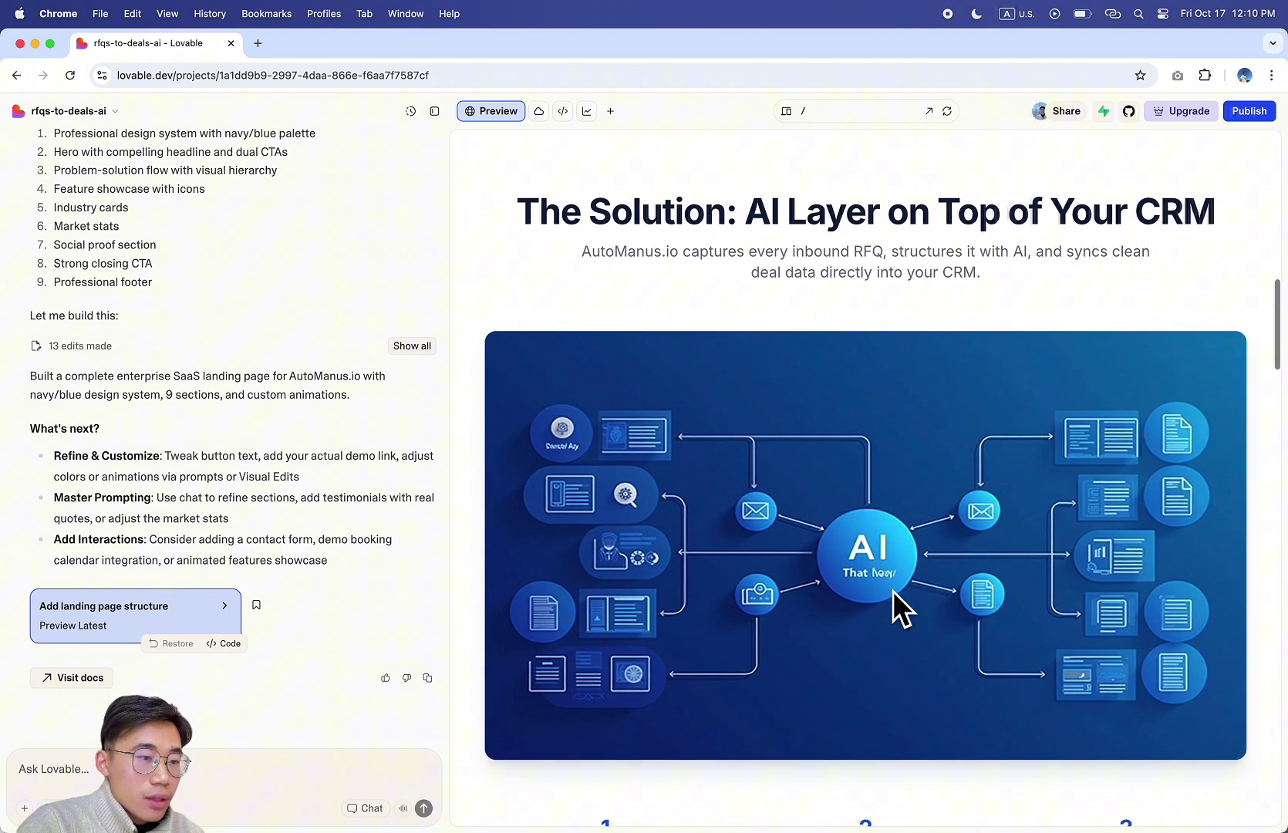
scroll(904, 701, down, 10)
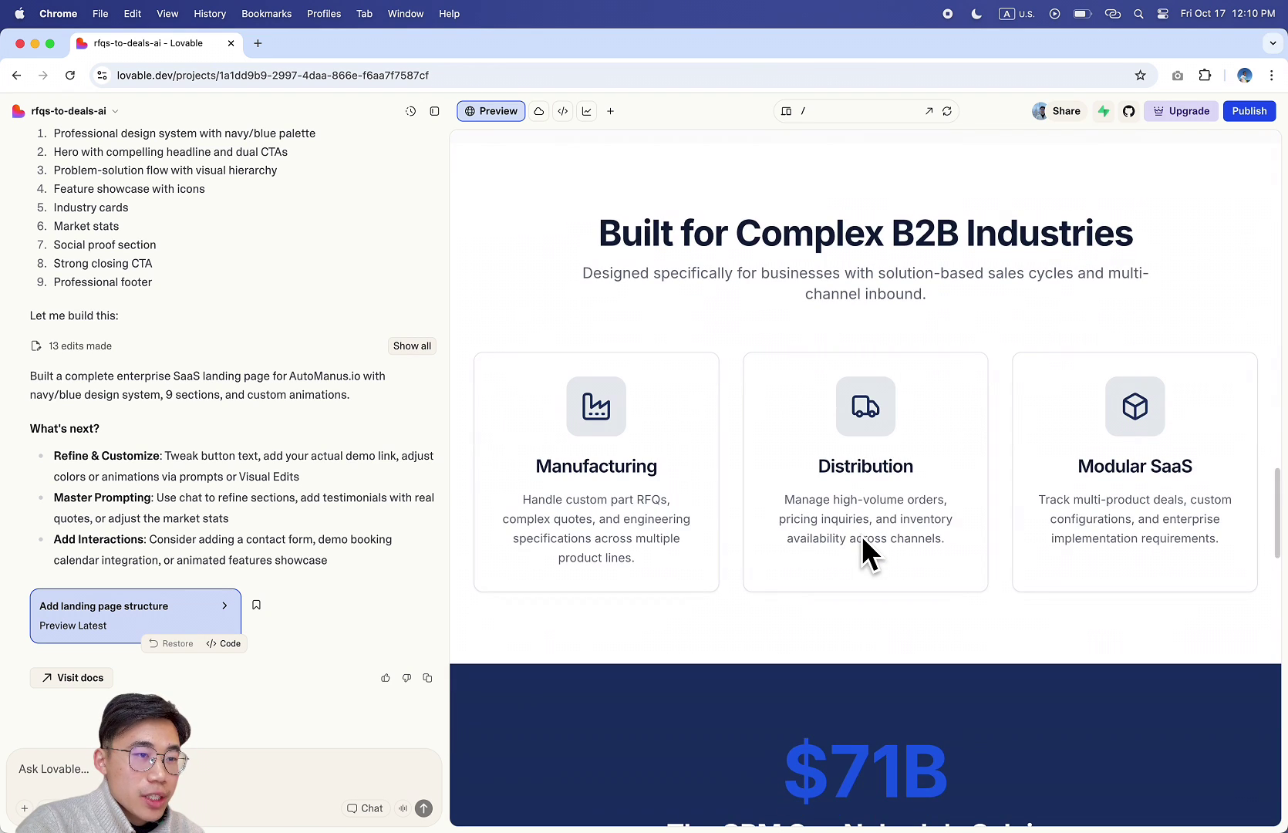
scroll(861, 536, down, 9)
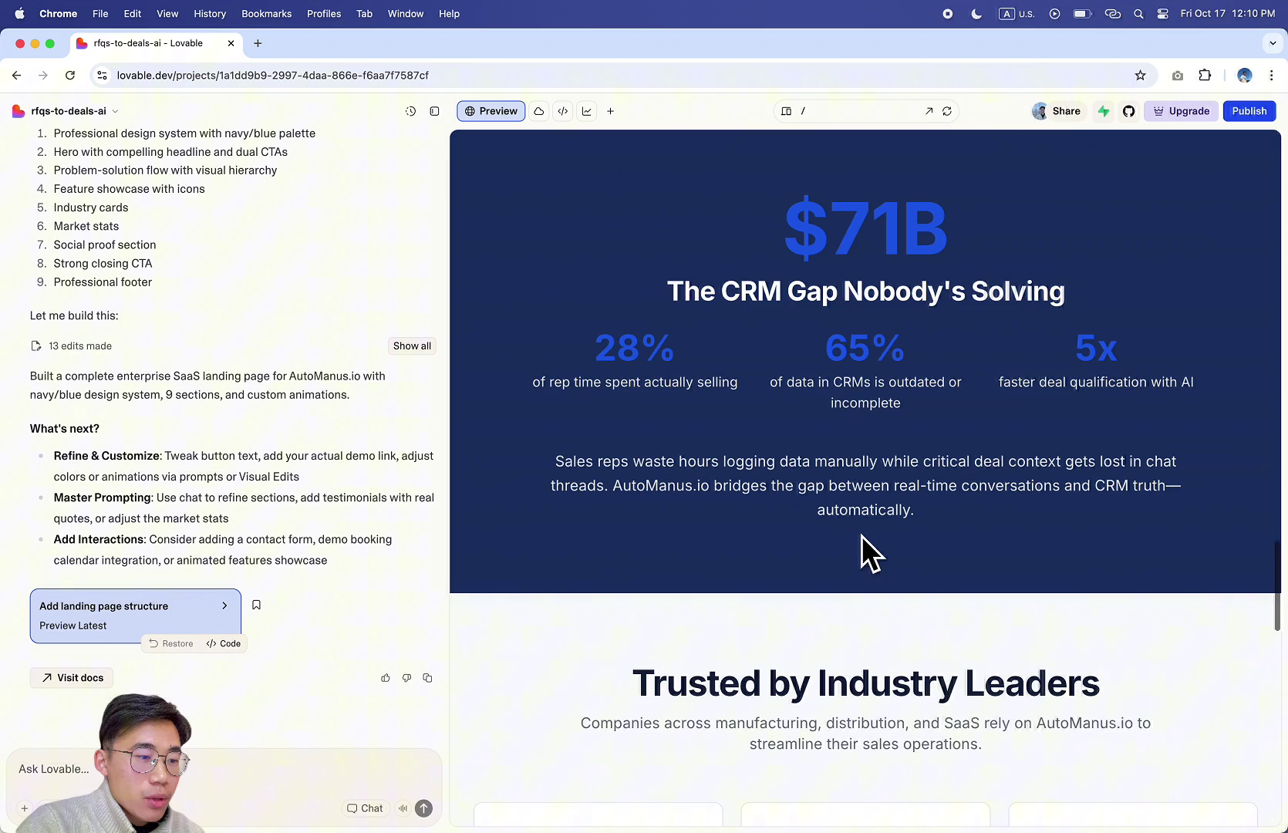
scroll(862, 535, down, 8)
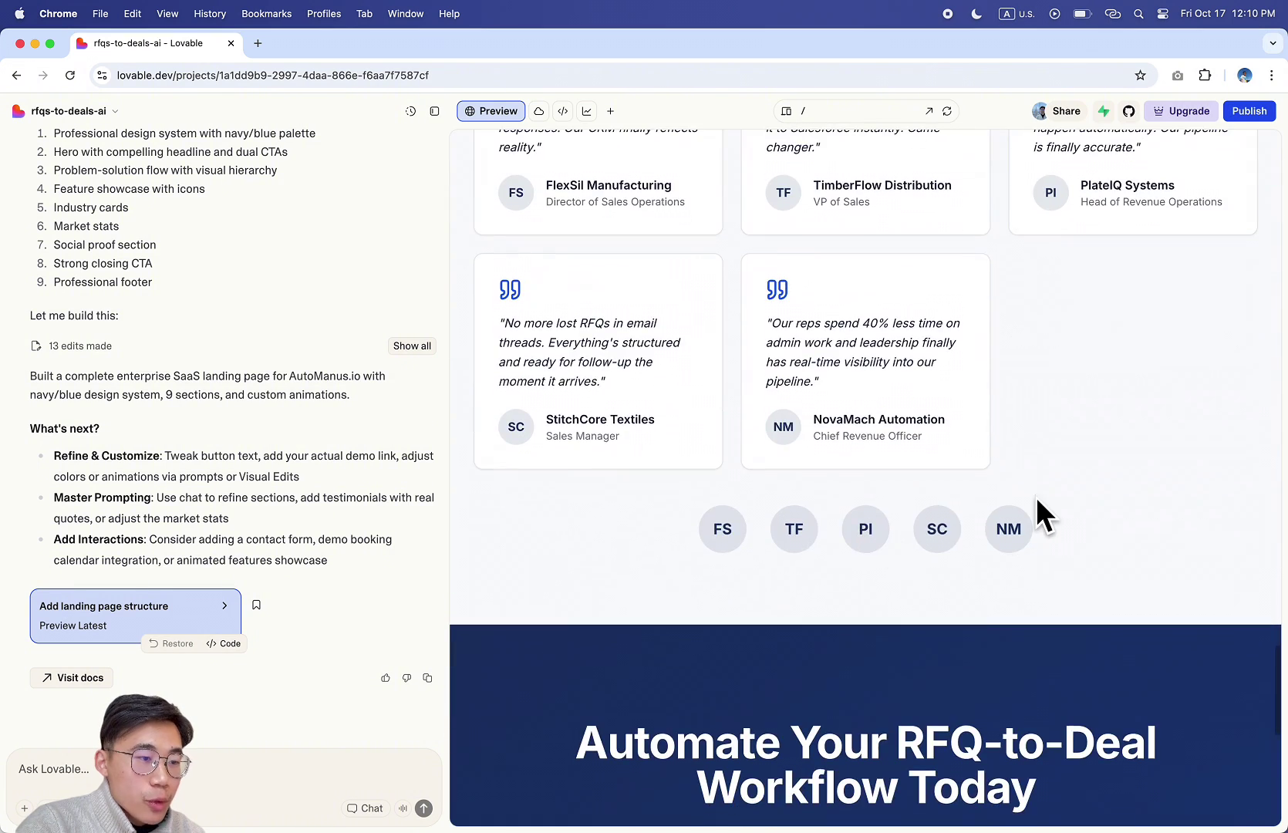
scroll(1036, 509, down, 6)
scroll(1036, 498, down, 3)
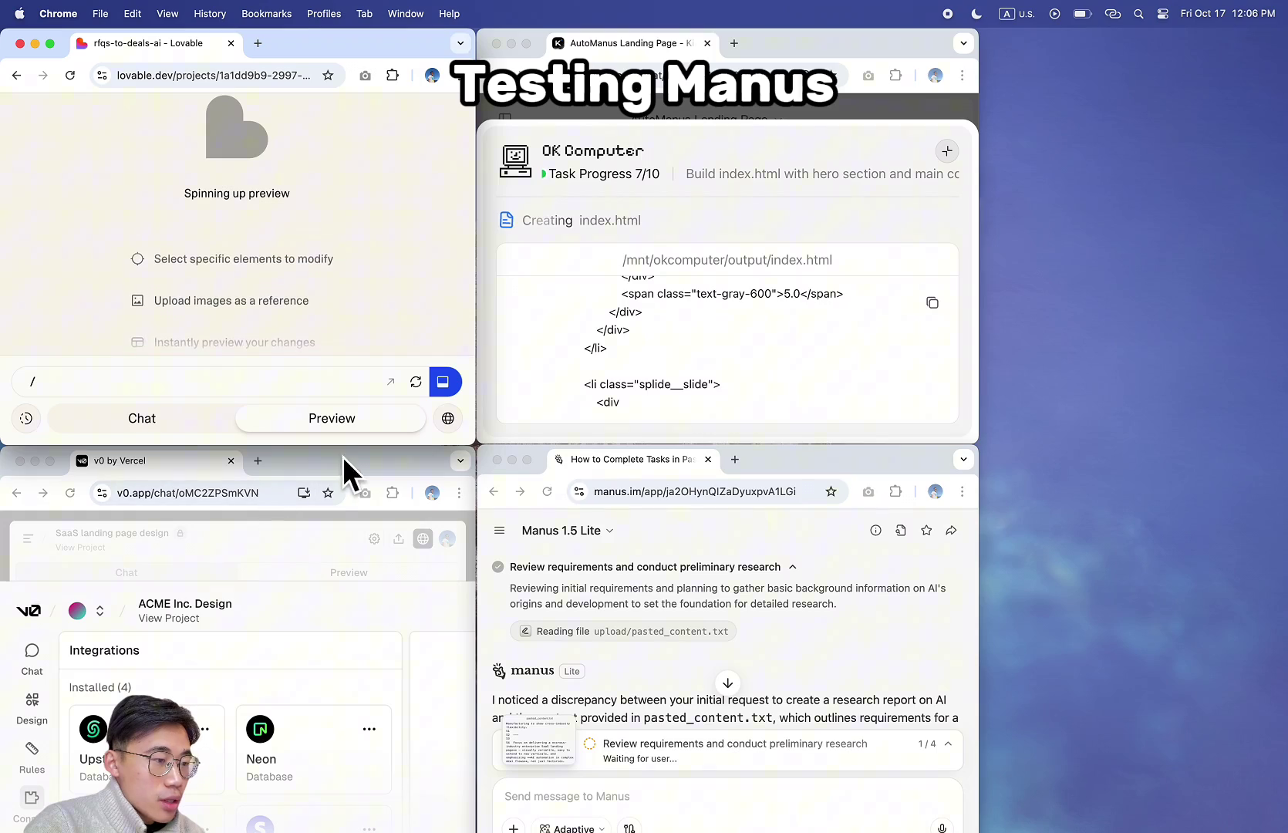
Maximize the Manus window and allow browser notifications from manus.im.
double_click(875, 456)
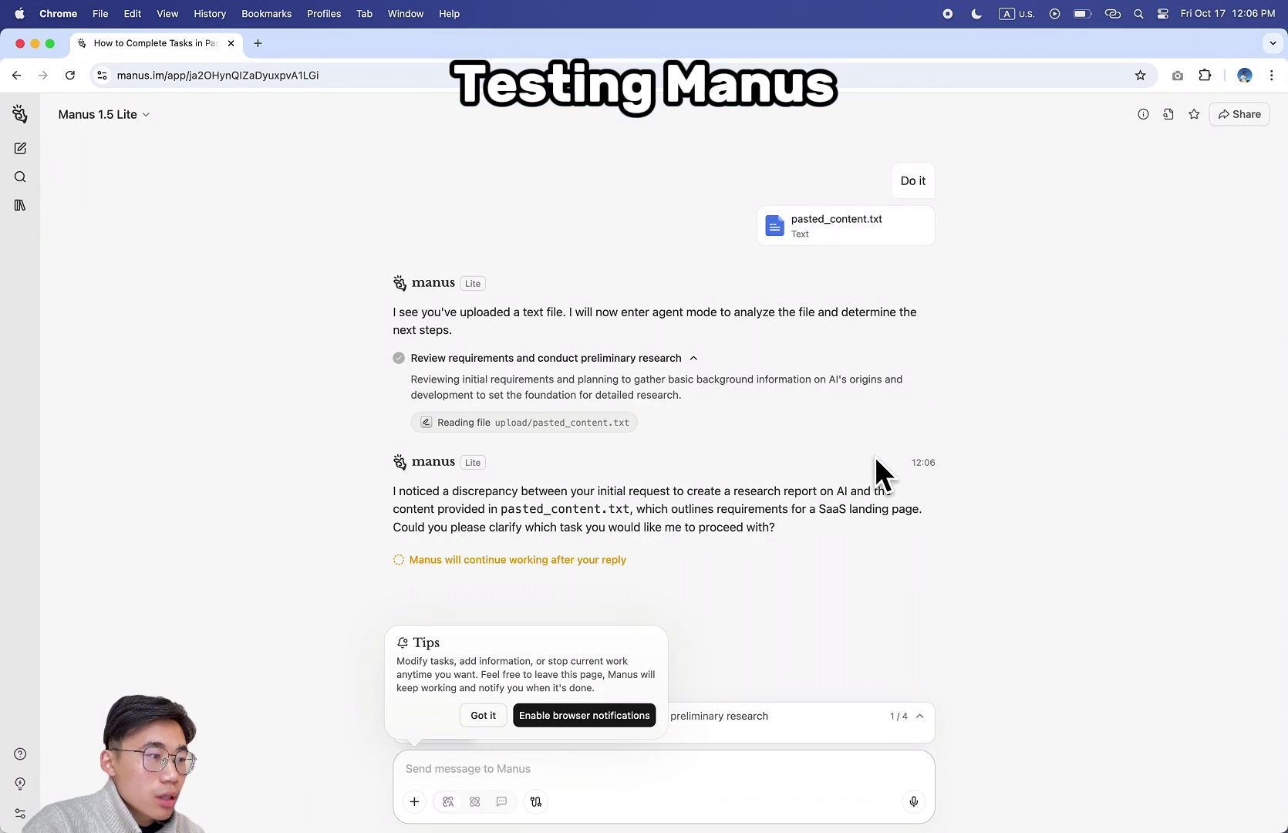
click(559, 715)
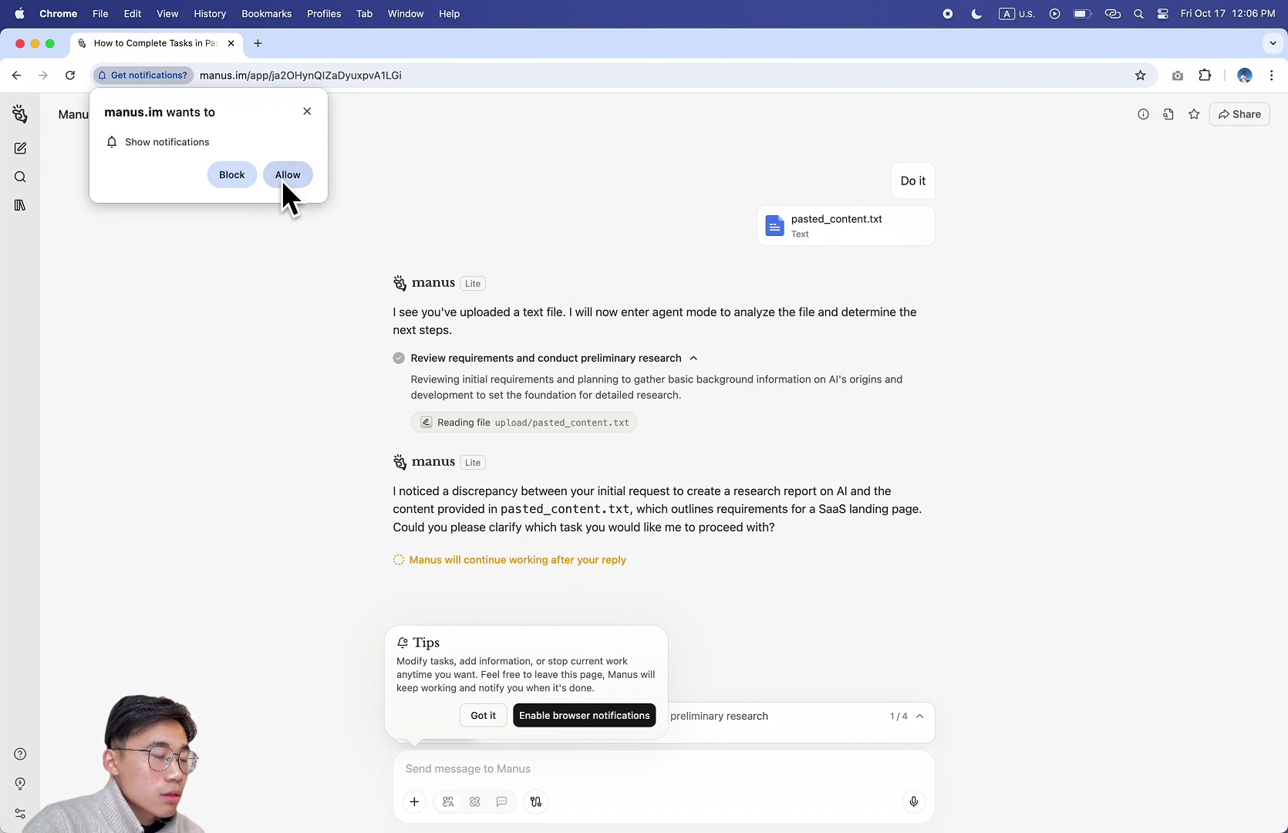
click(281, 179)
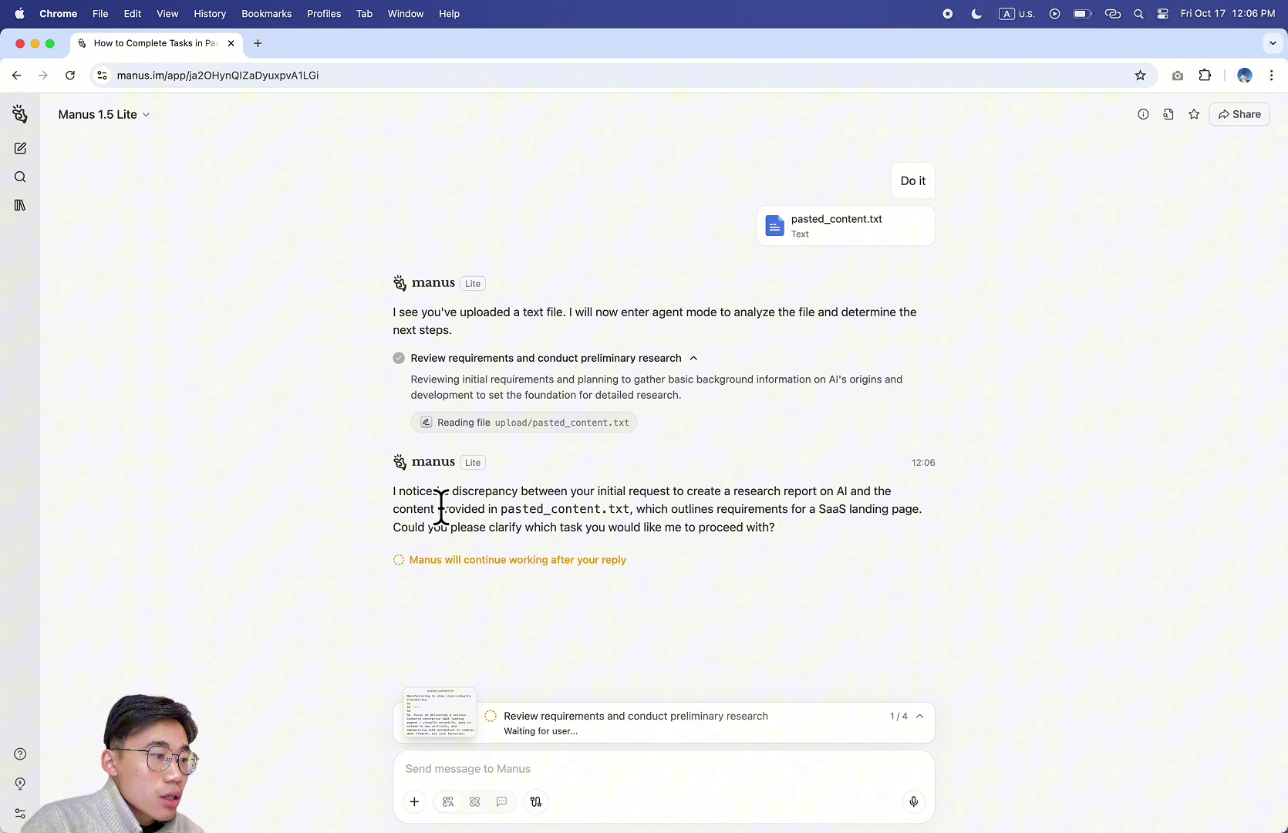
Open the agent's view of pasted_content.txt and review the Task progress steps.
click(478, 422)
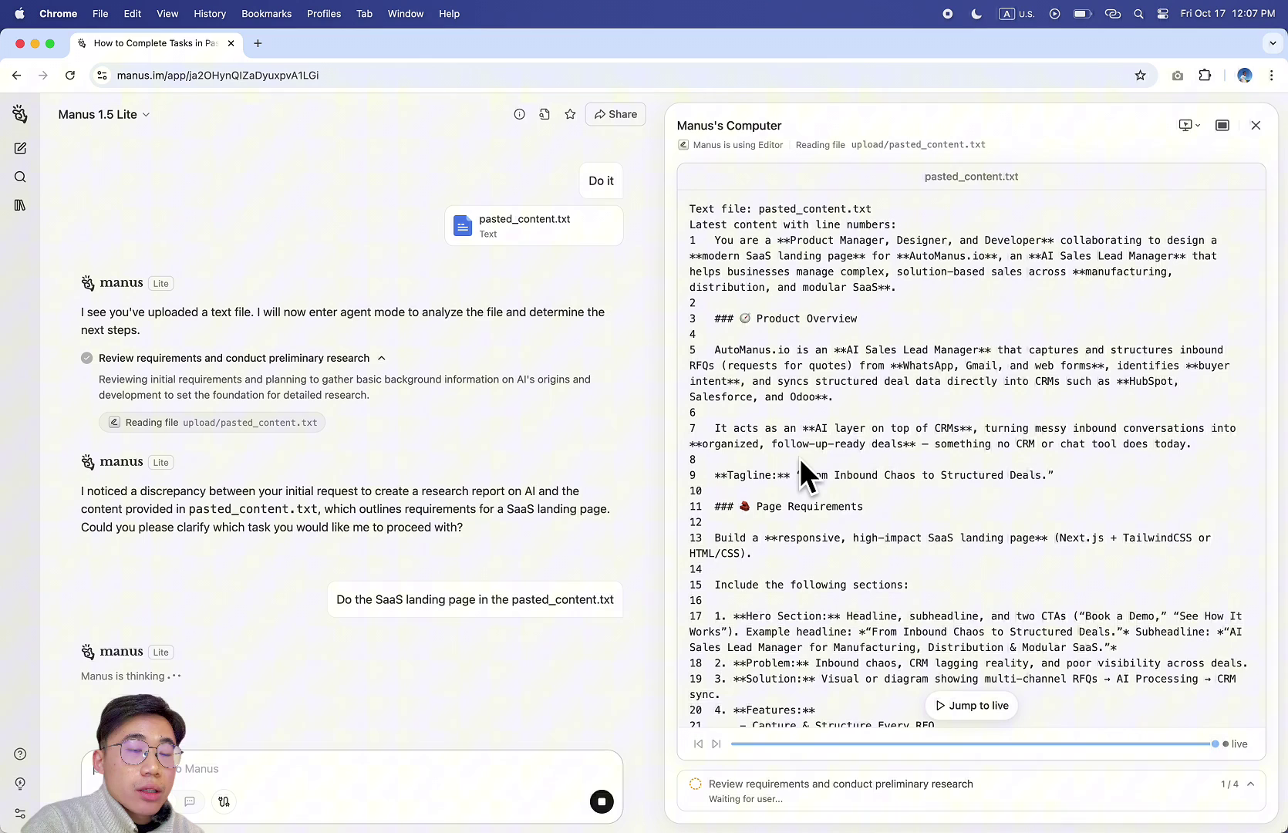
click(1189, 126)
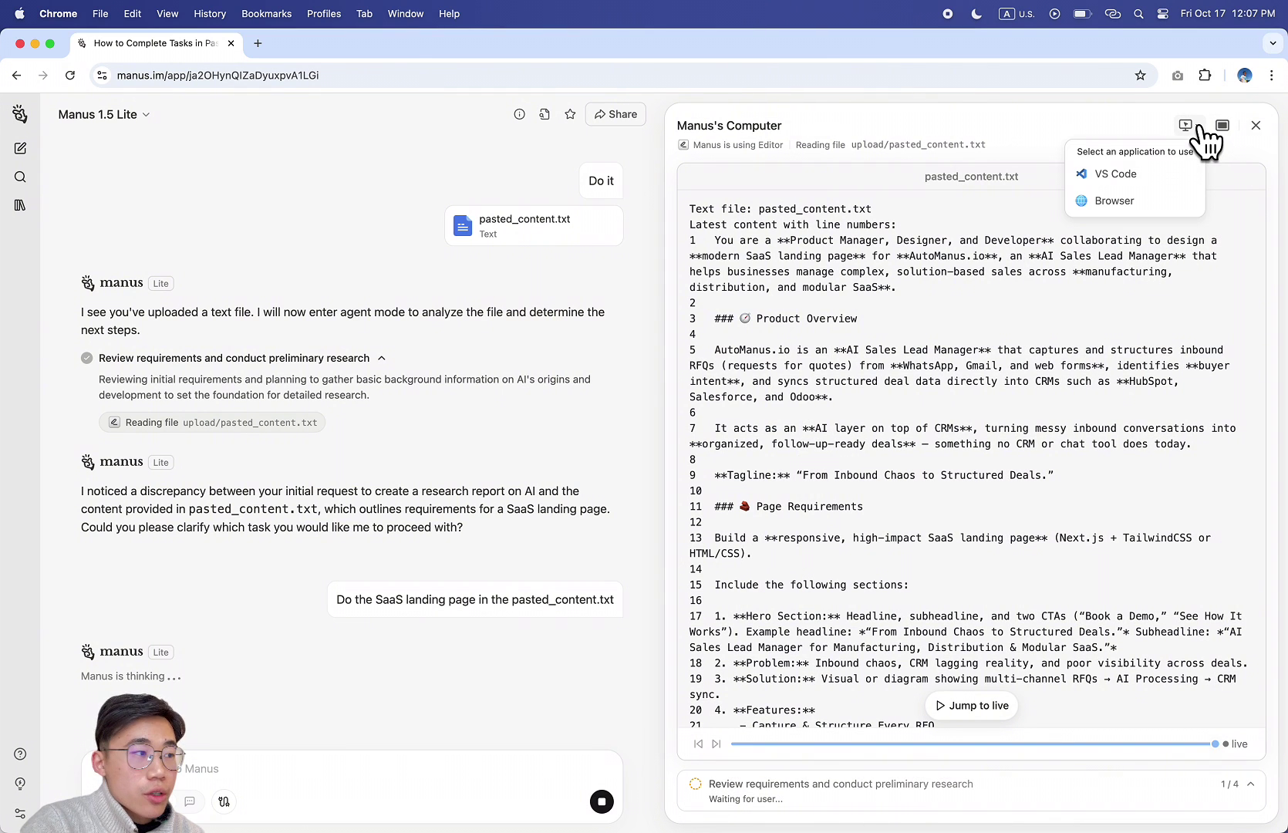
click(876, 784)
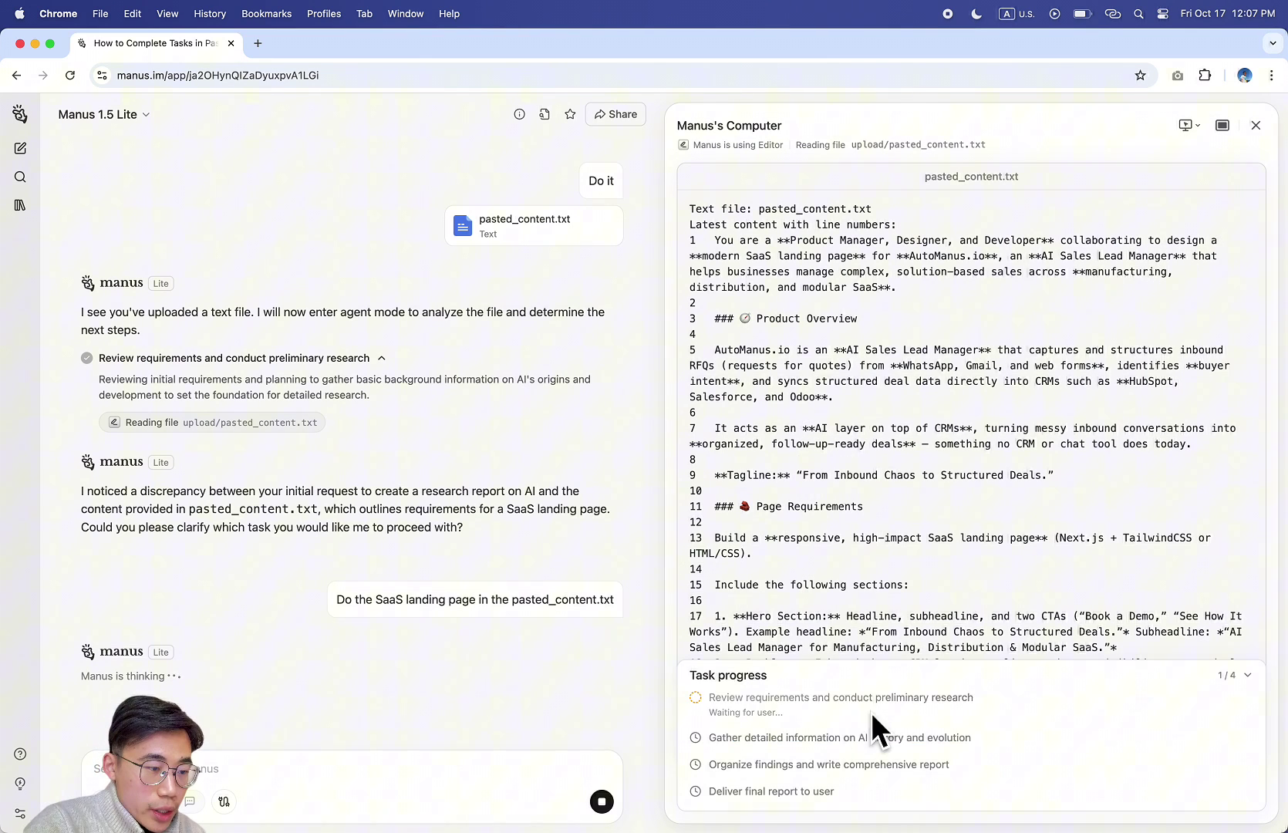
drag(697, 684, 885, 811)
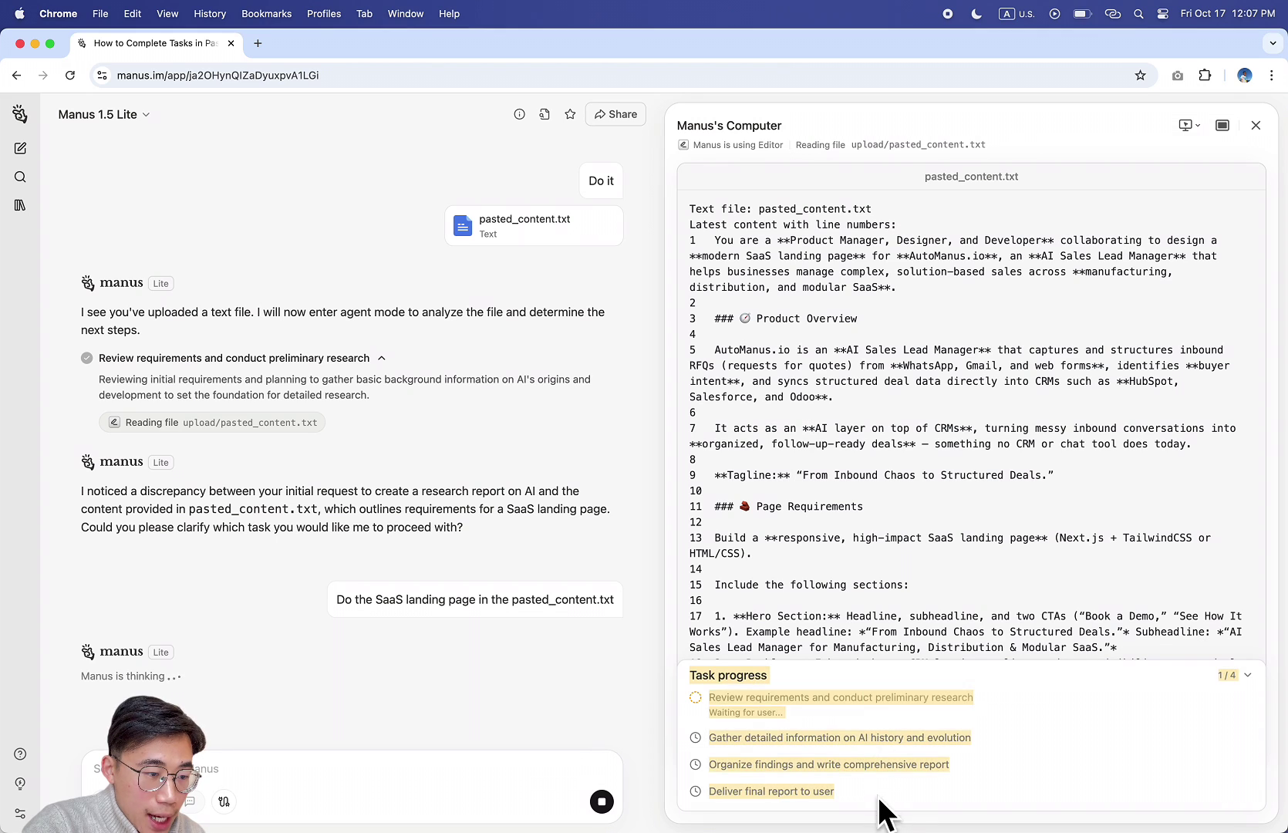
click(885, 812)
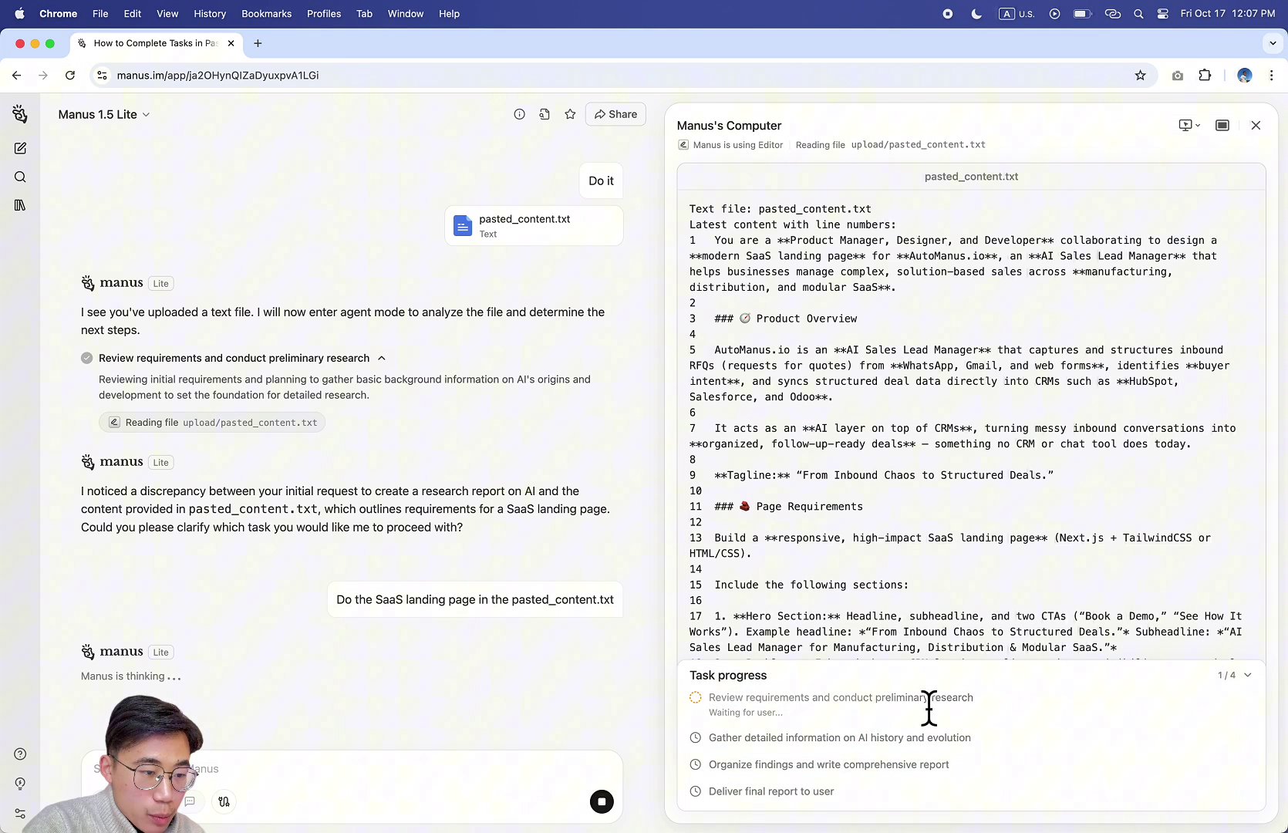
click(989, 708)
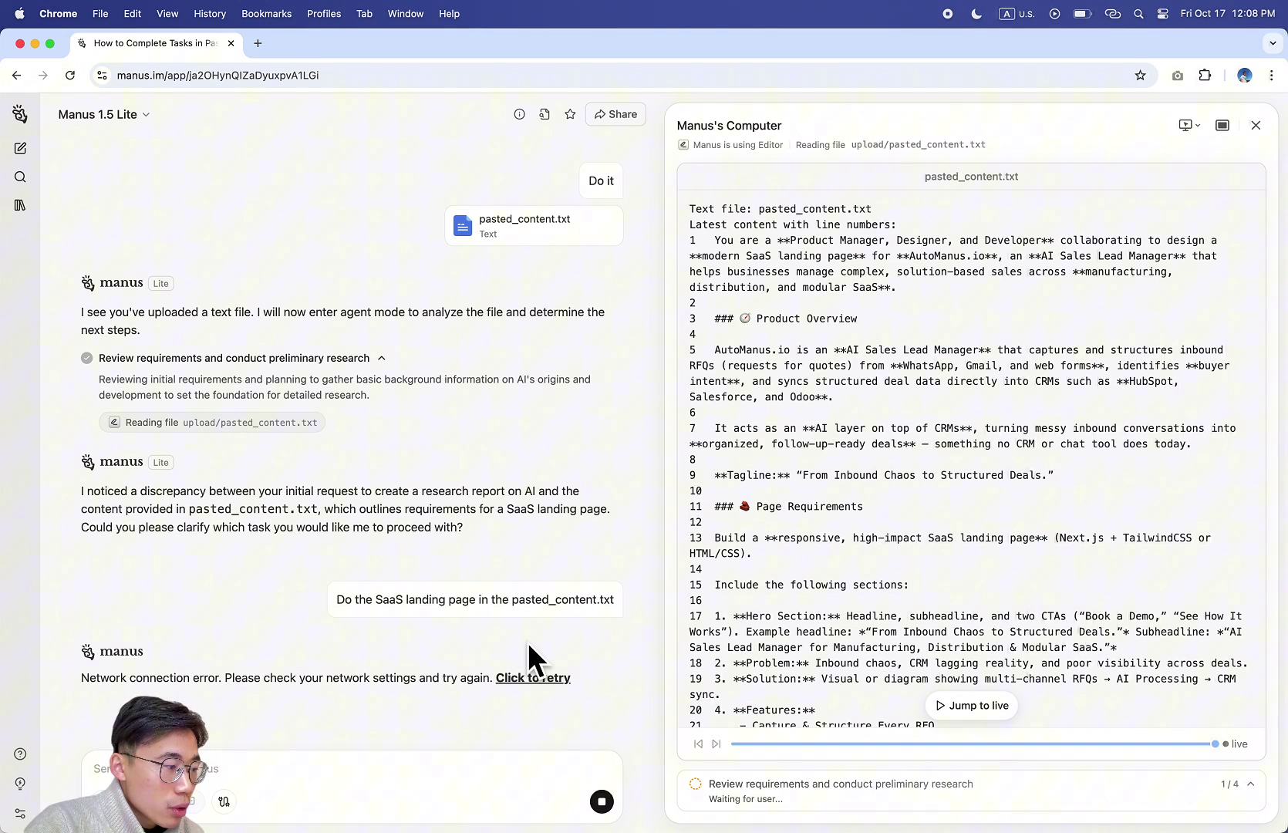
Retry the landing-page task after the network error.
drag(81, 679, 411, 689)
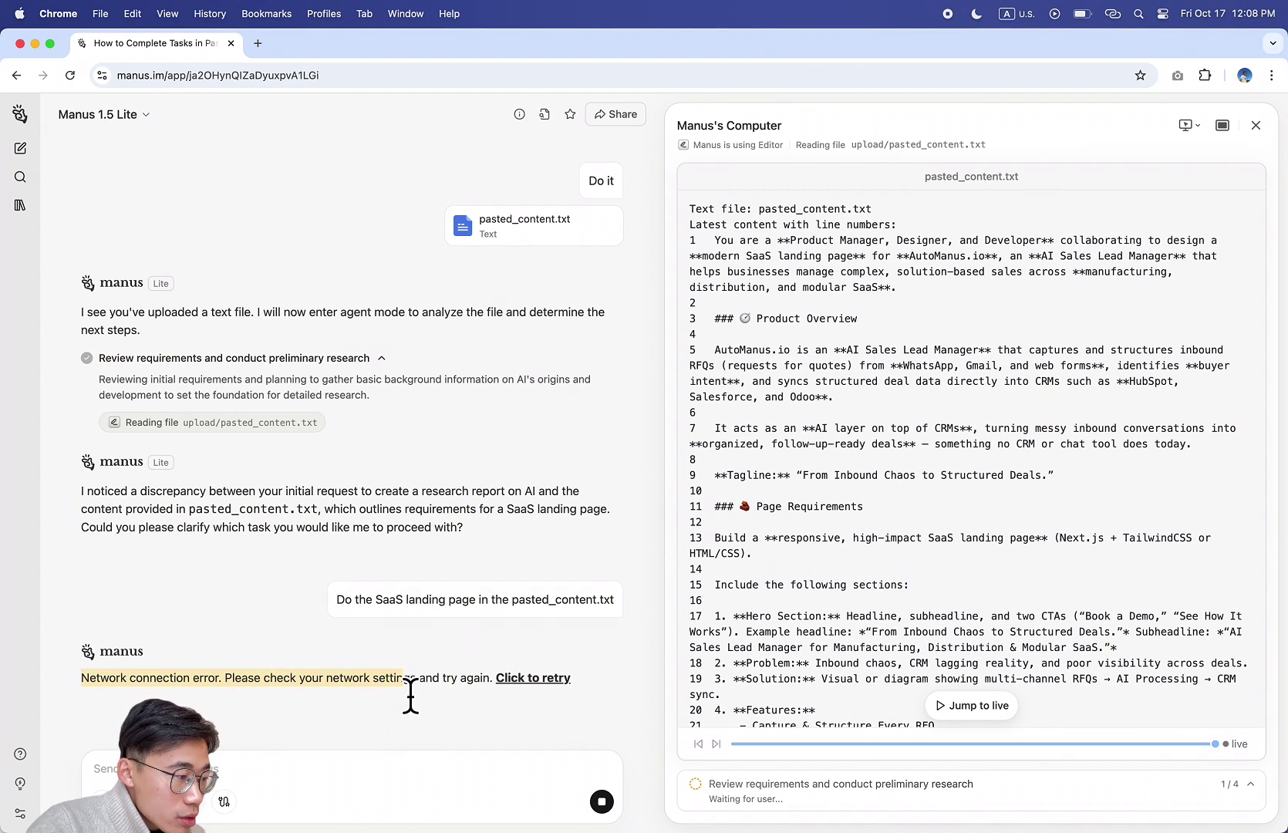
click(411, 690)
click(549, 677)
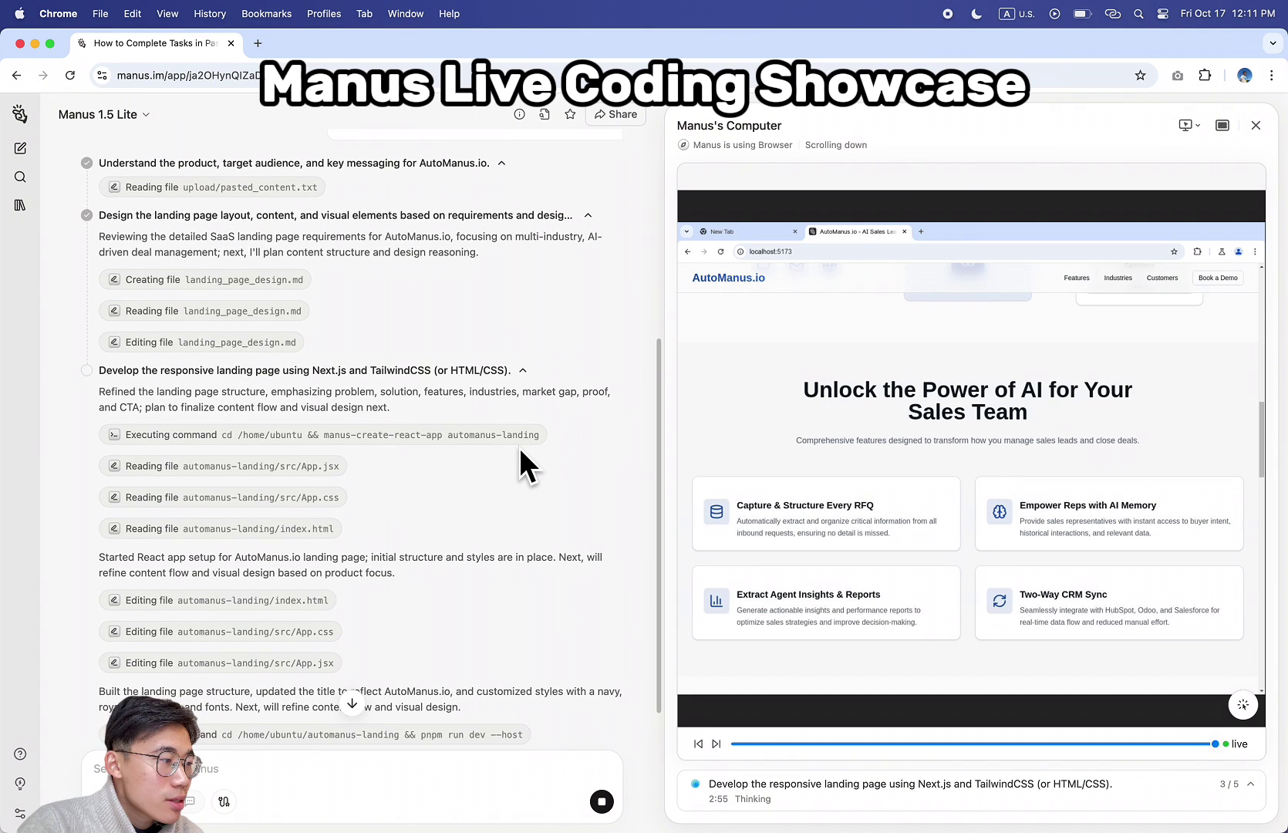
Take control of the agent's browser and scroll the AutoManus.io page to its footer.
right_click(520, 463)
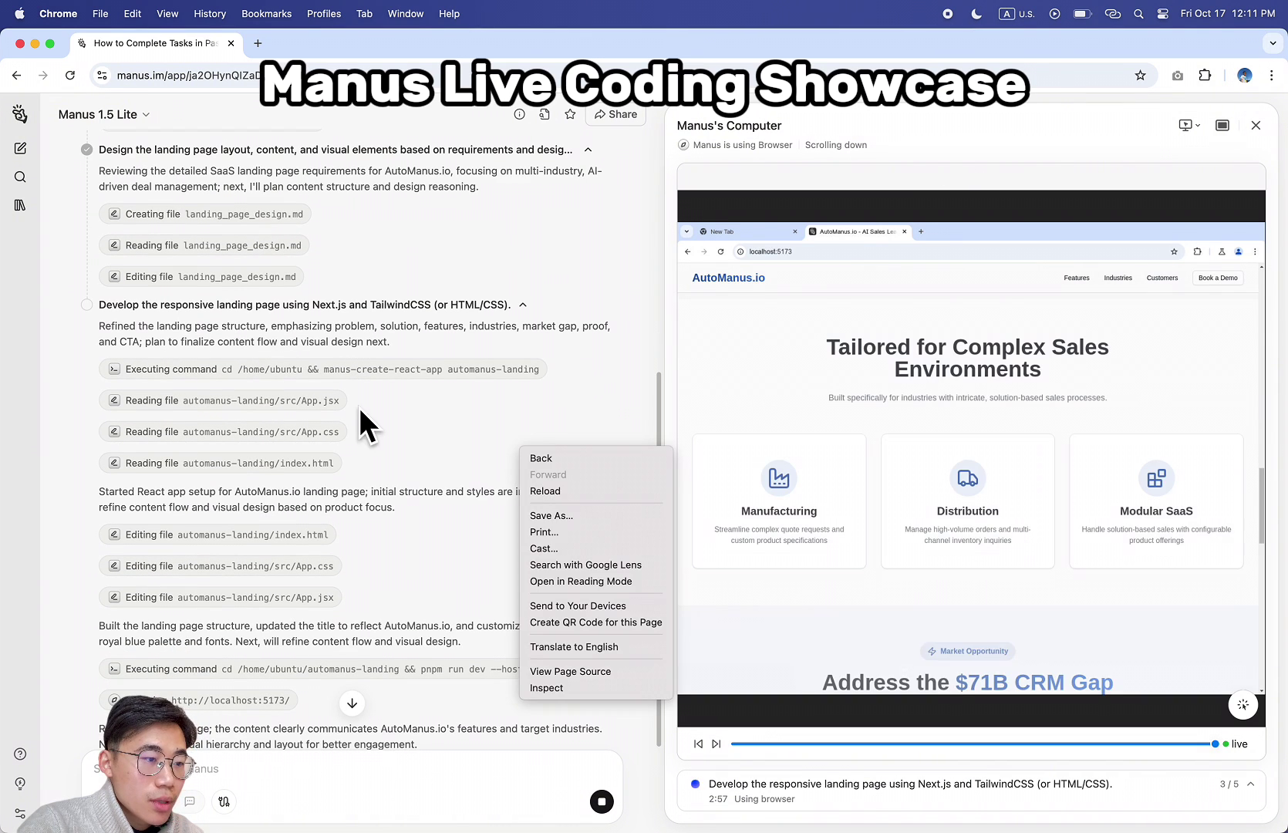
click(462, 396)
scroll(539, 516, down, 5)
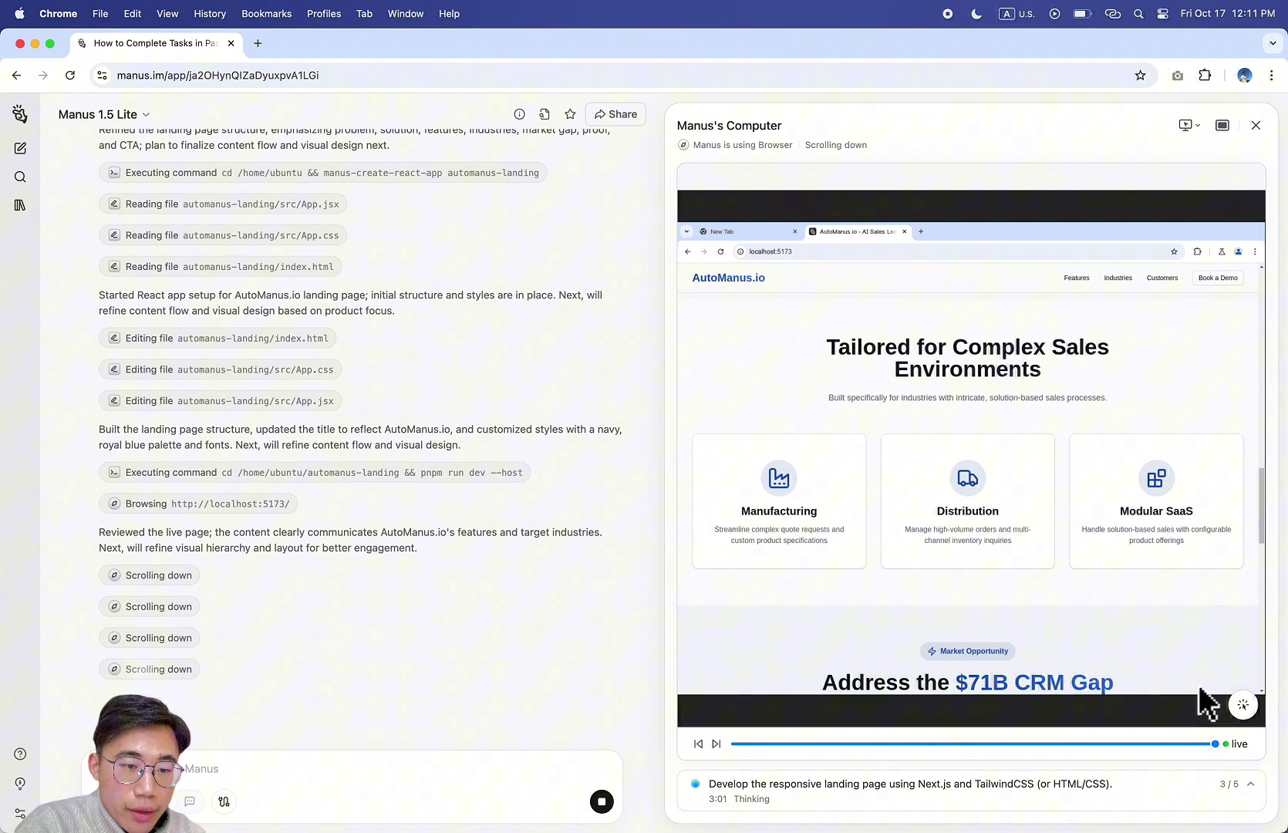
click(1243, 705)
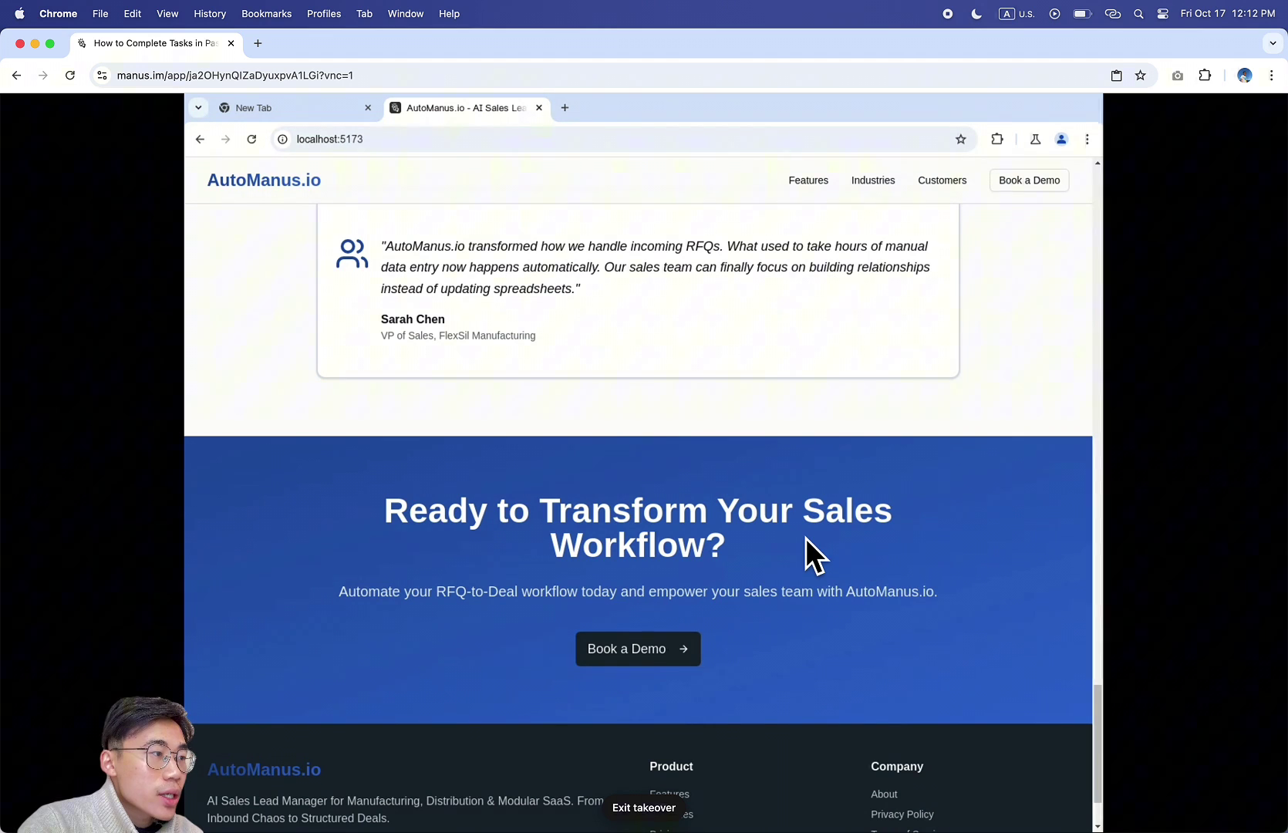
scroll(806, 537, down, 3)
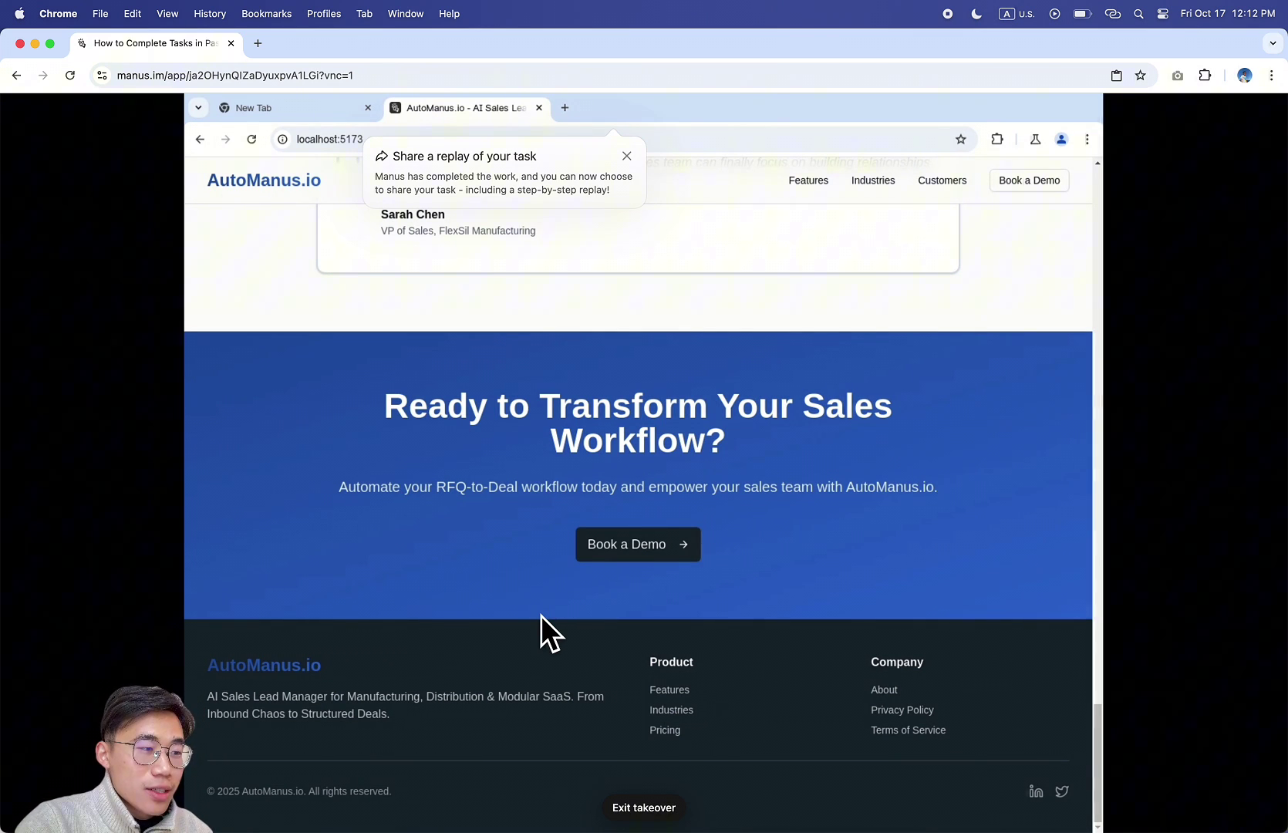
Exit the takeover and hand control back to Manus to continue.
click(644, 808)
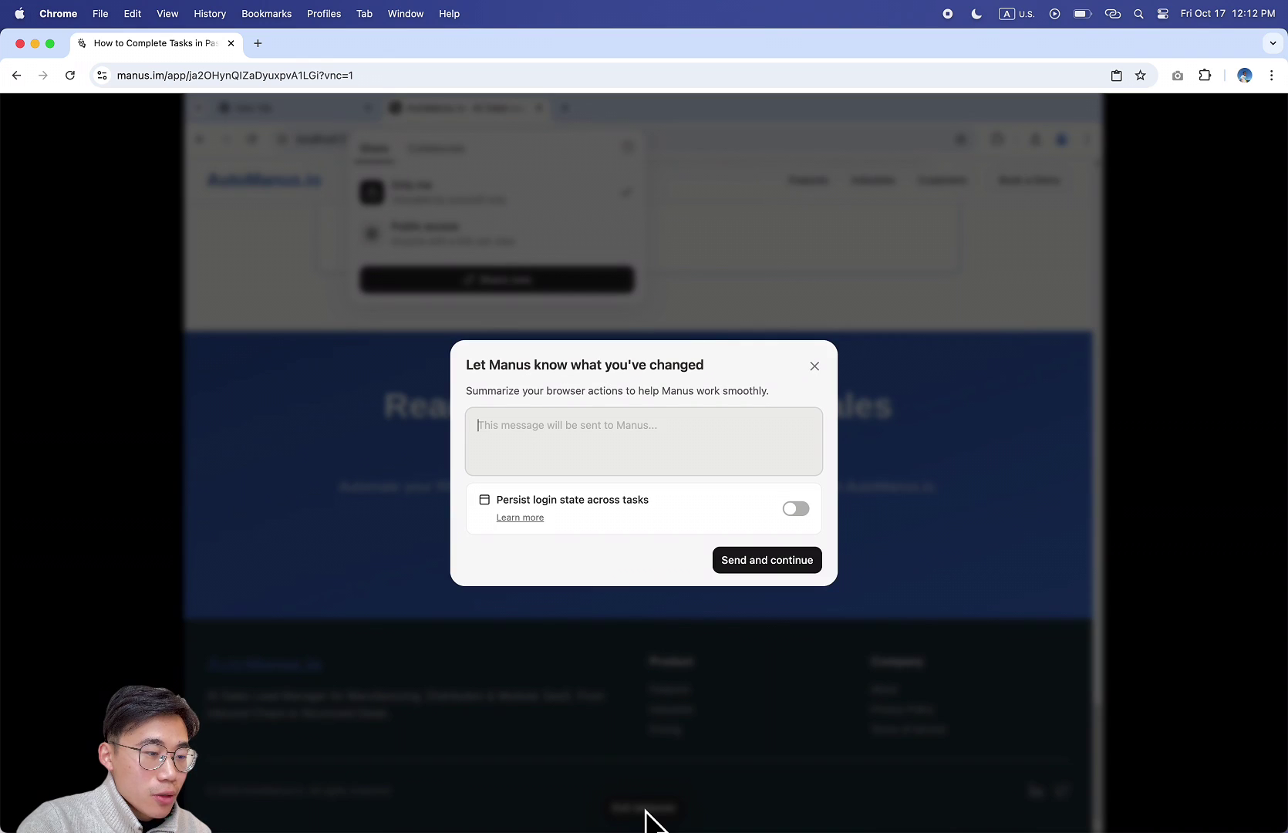
click(771, 567)
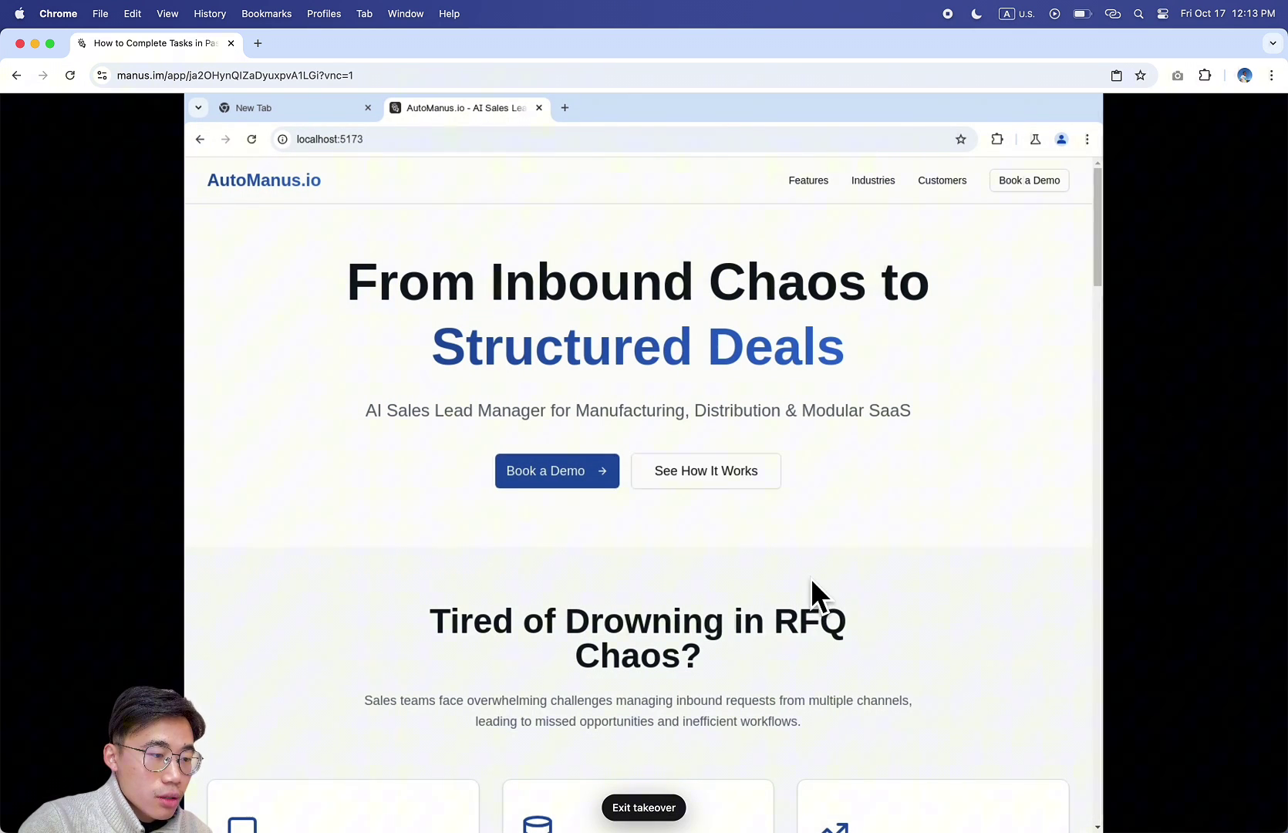
scroll(811, 586, down, 15)
click(655, 805)
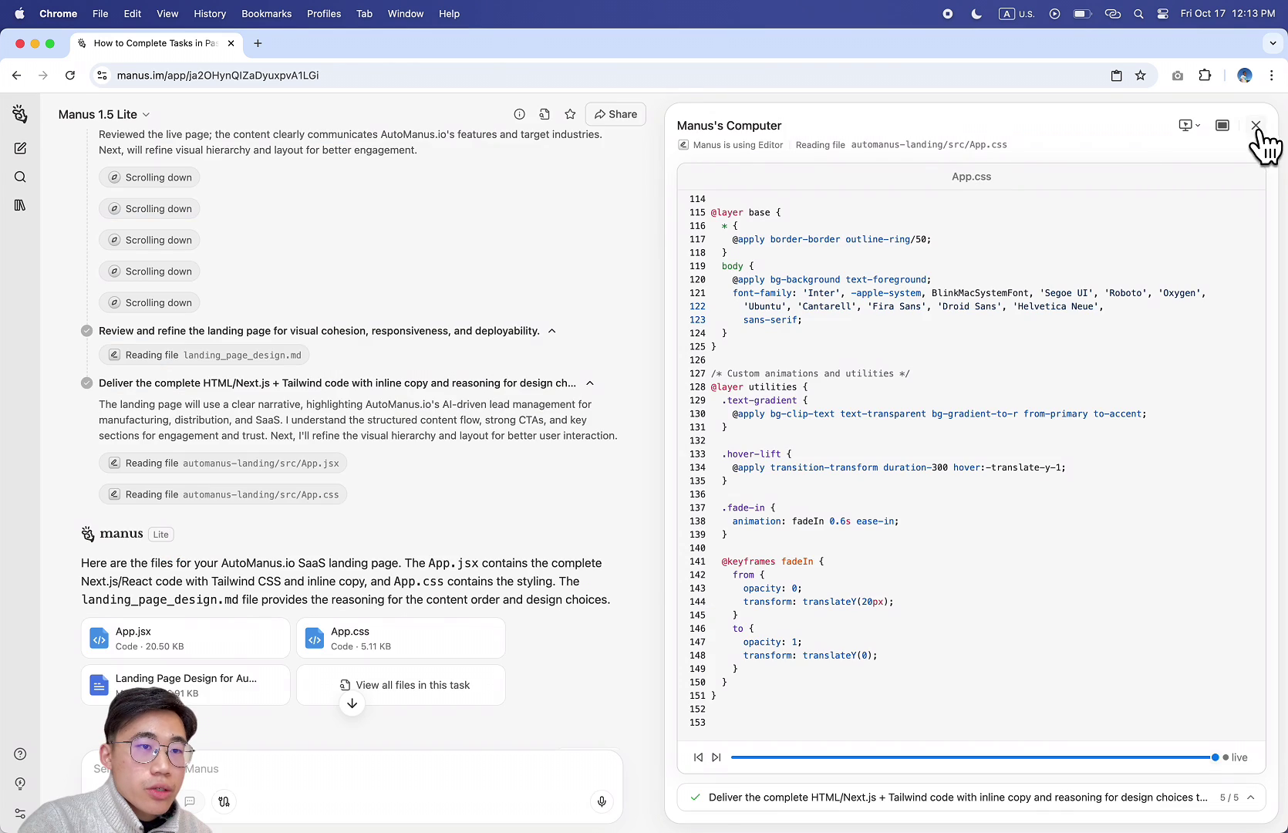
Close the computer panel and reopen the landing page in the agent's Browser.
click(1262, 127)
scroll(638, 399, down, 5)
click(878, 510)
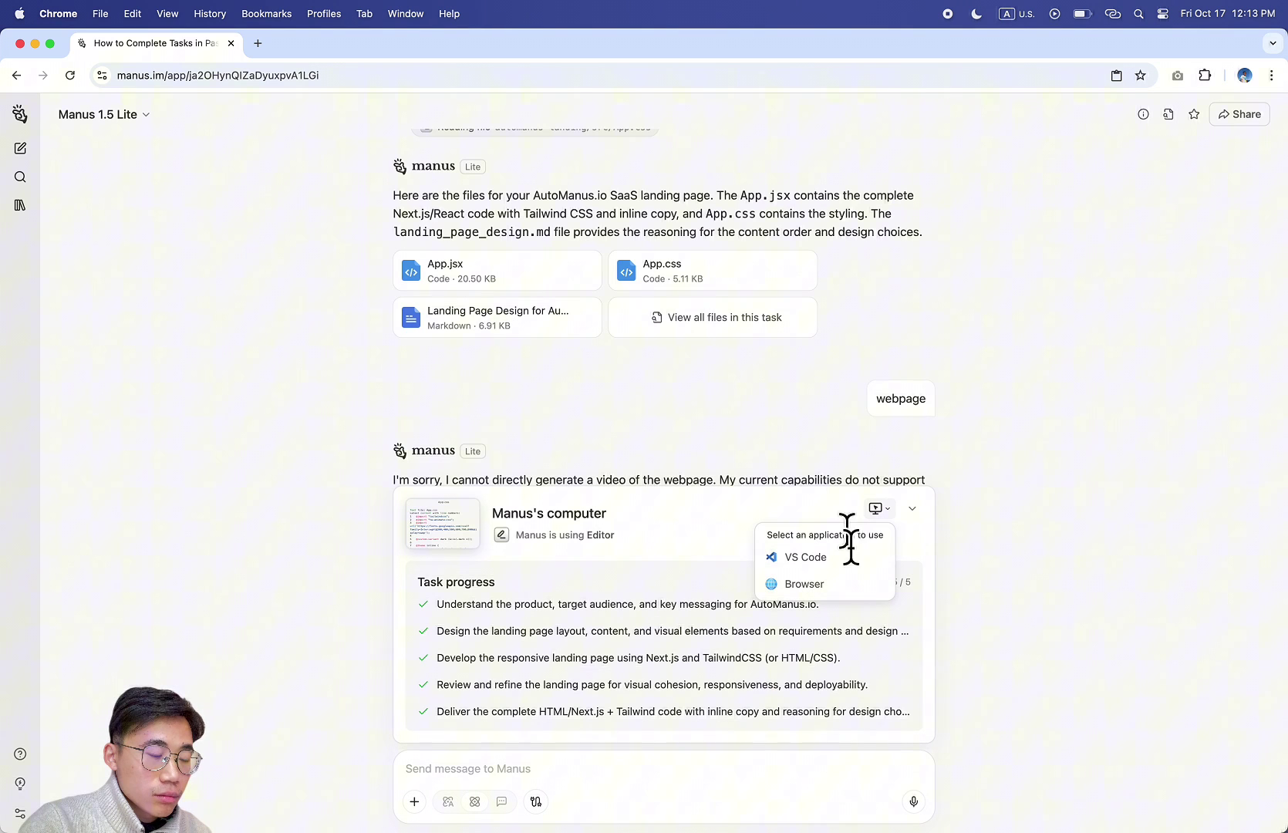
click(810, 584)
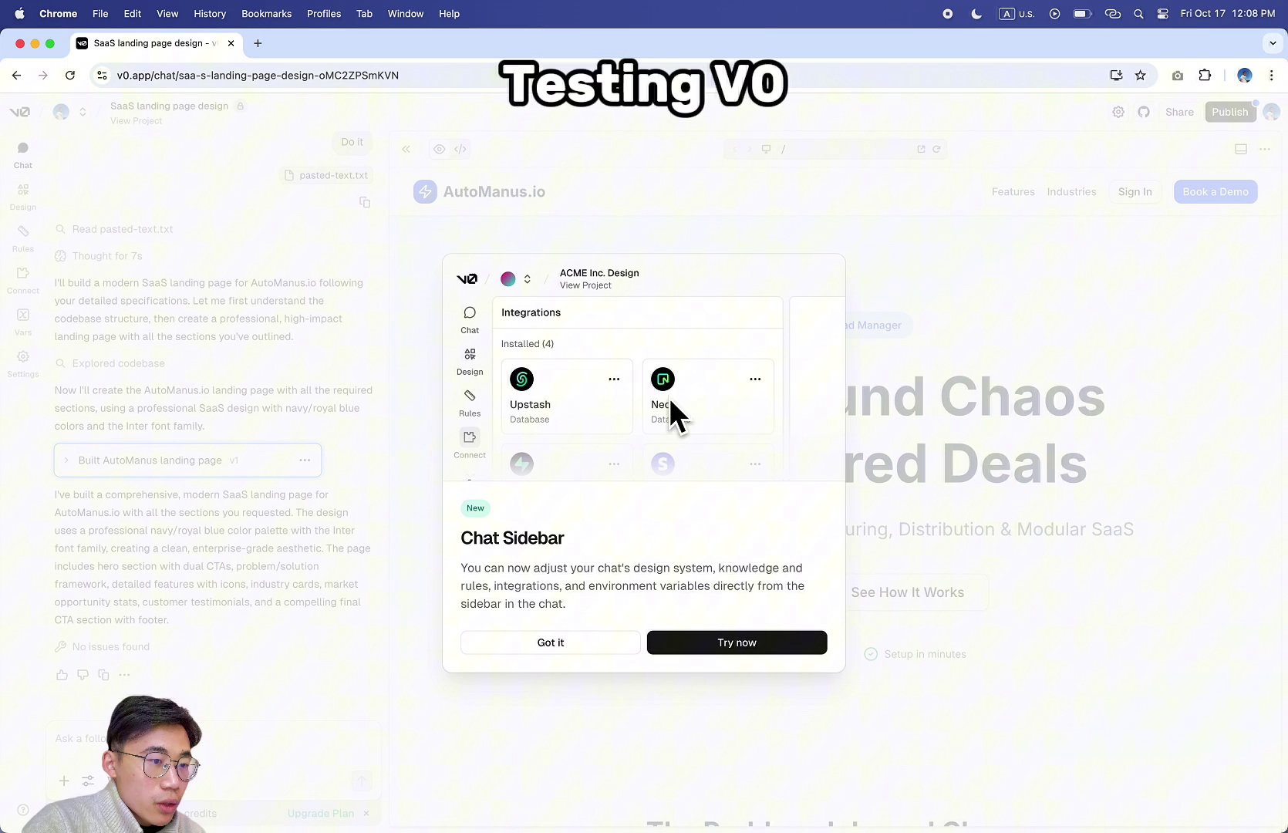
click(567, 645)
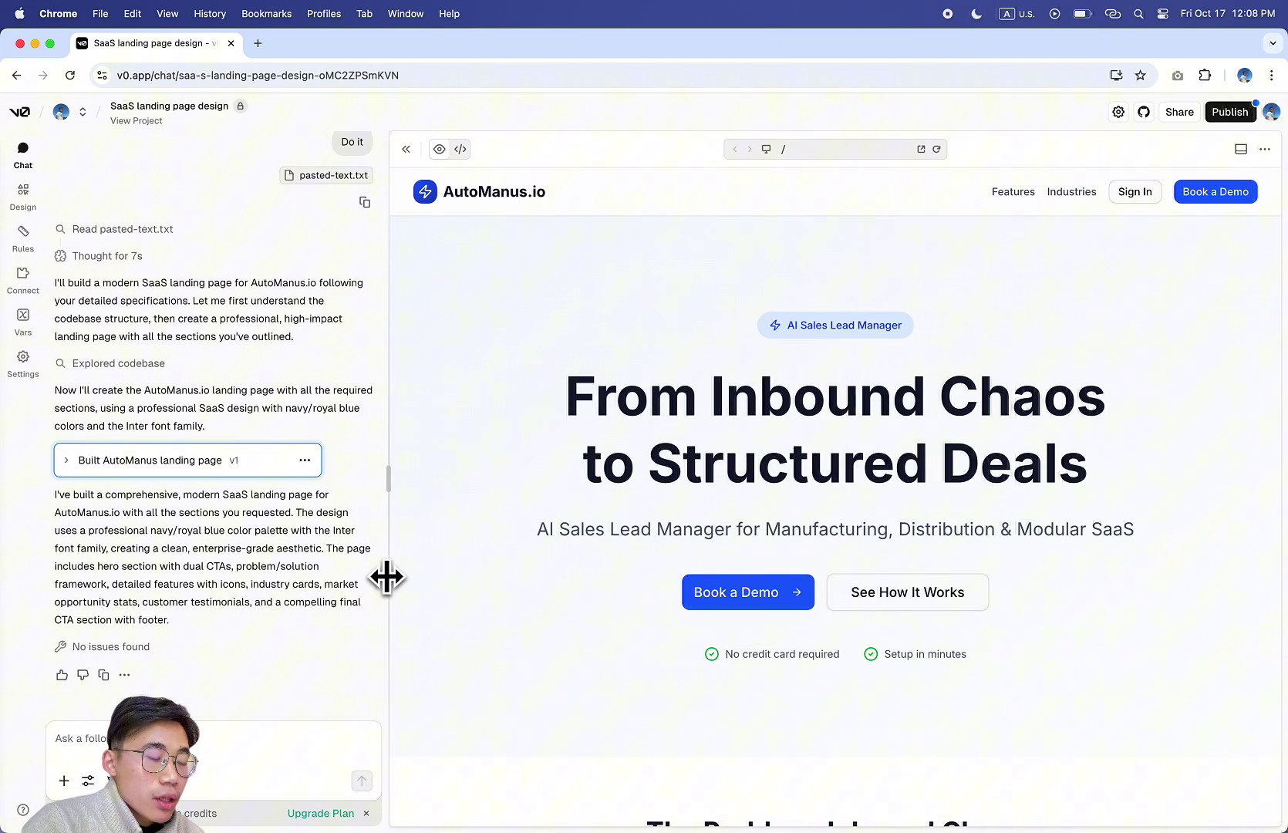
drag(572, 395, 1177, 489)
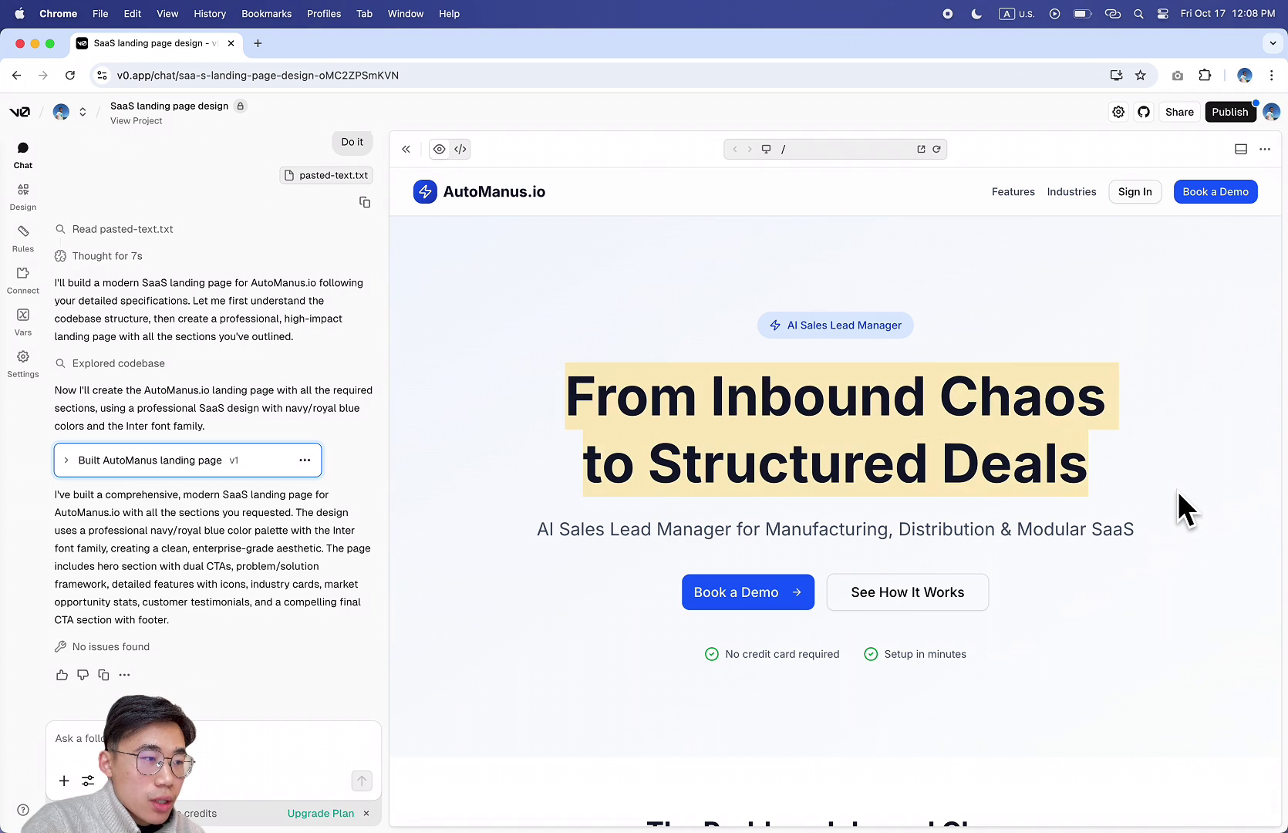
click(1177, 490)
scroll(1156, 637, down, 8)
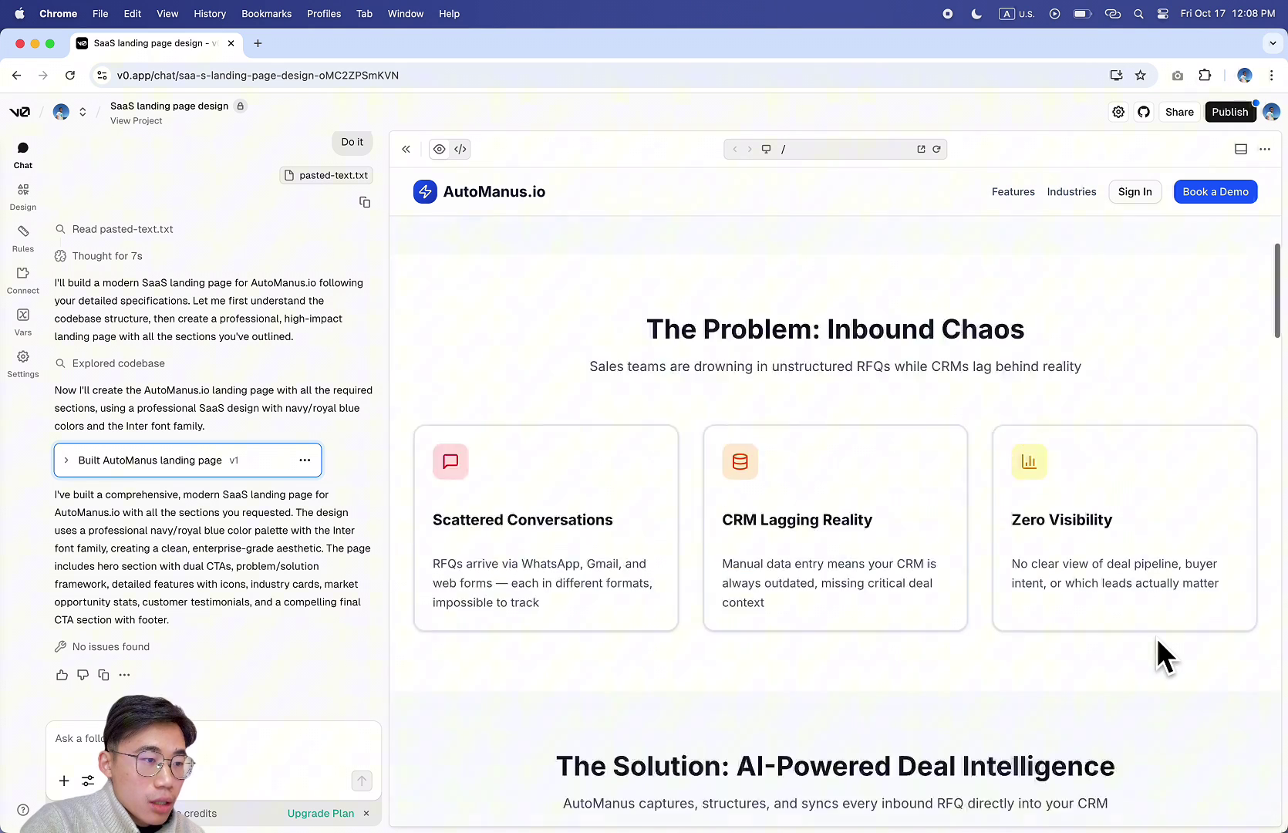
scroll(947, 579, up, 2)
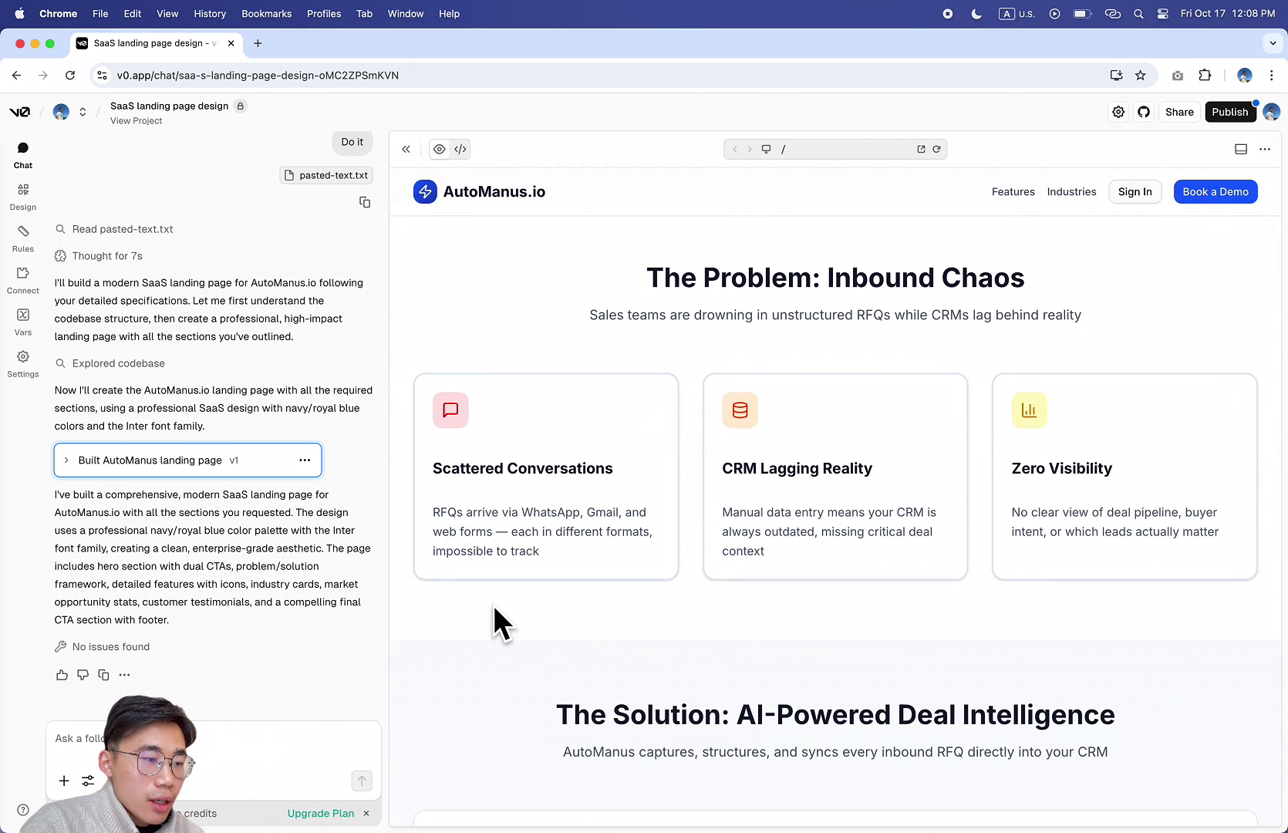
scroll(494, 607, down, 10)
scroll(498, 617, down, 5)
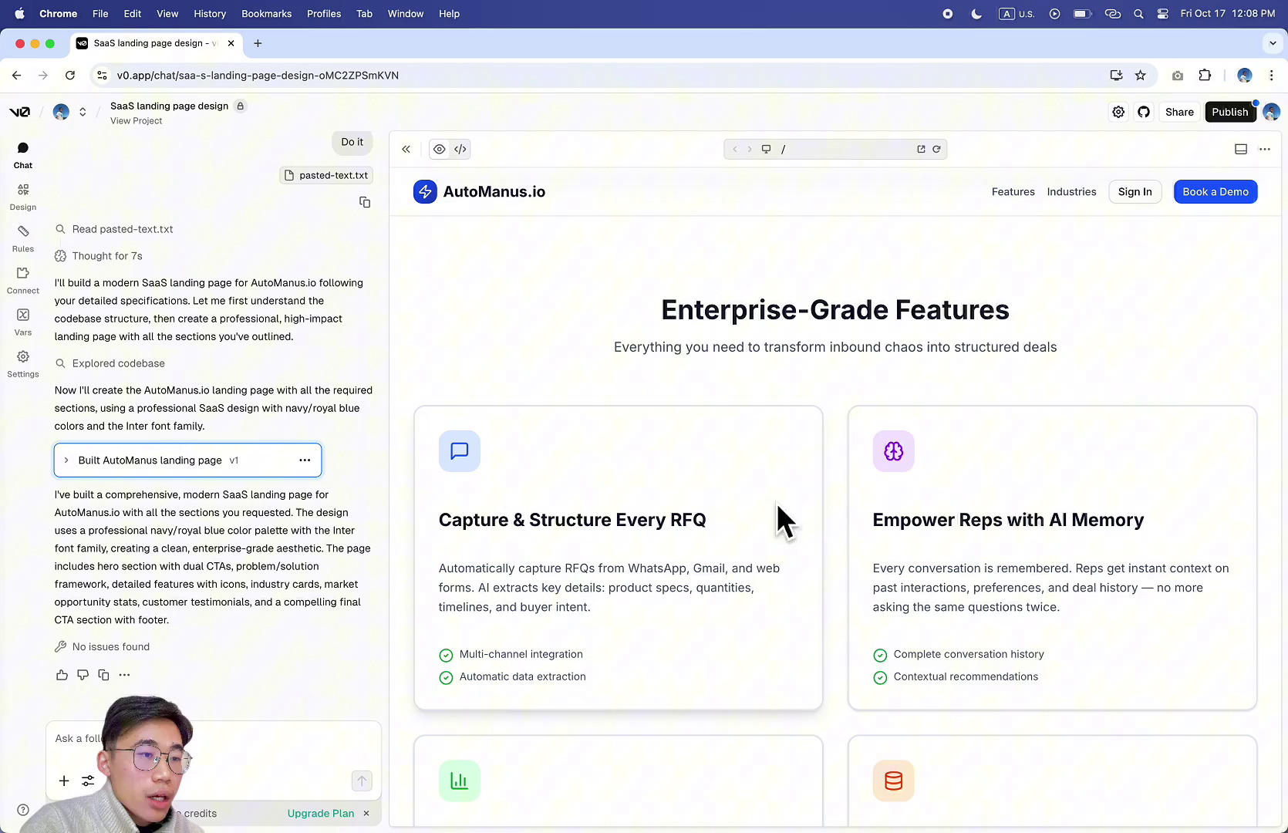
scroll(842, 600, down, 10)
scroll(837, 587, down, 12)
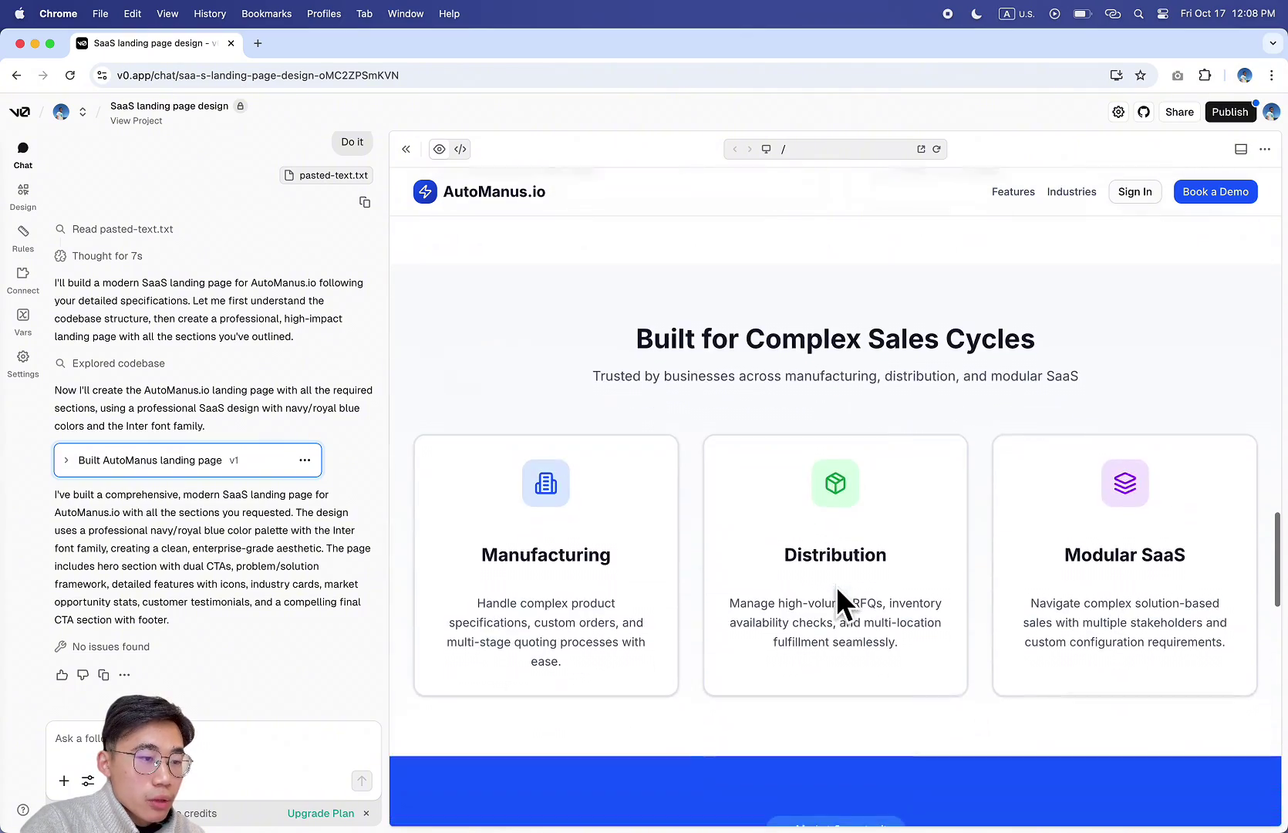
scroll(836, 587, up, 15)
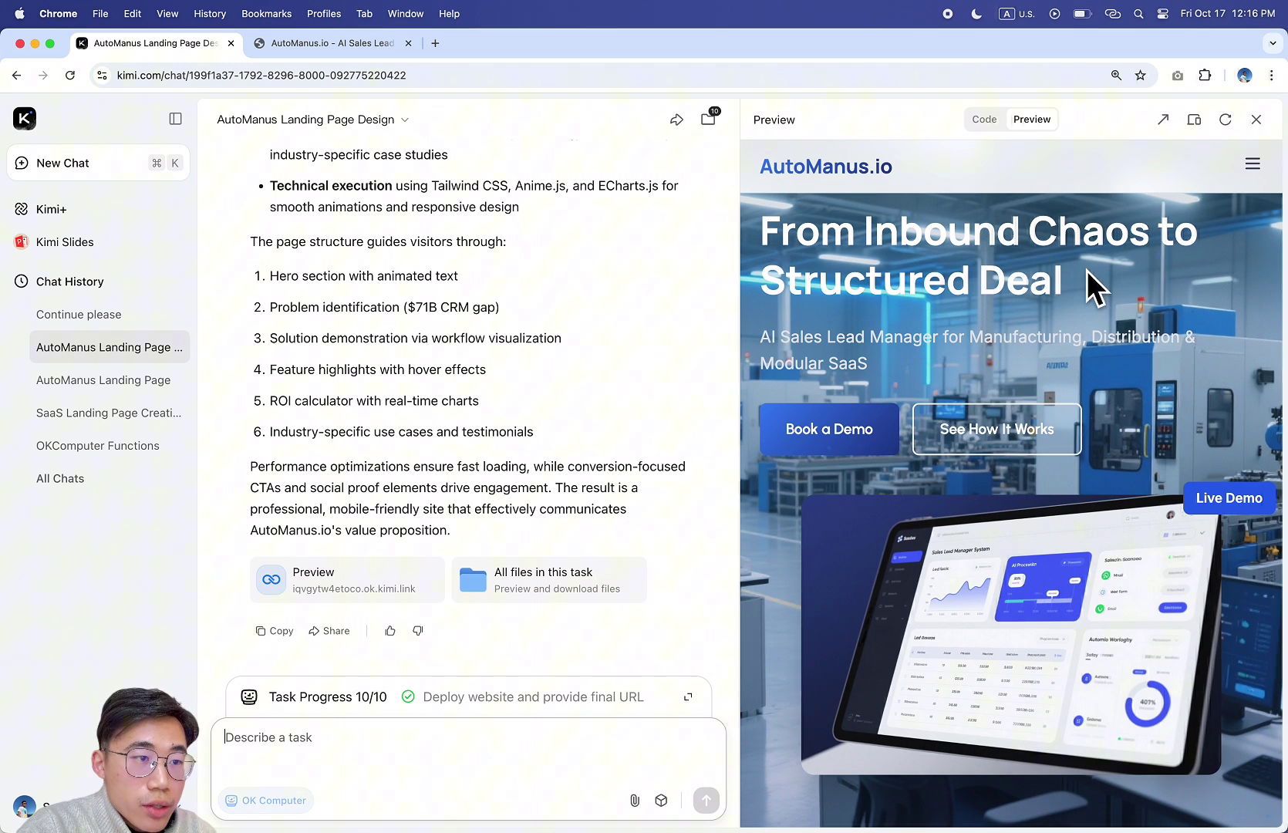
Open Kimi's AutoManus page in a new tab and scroll to the ROI calculator.
click(1170, 118)
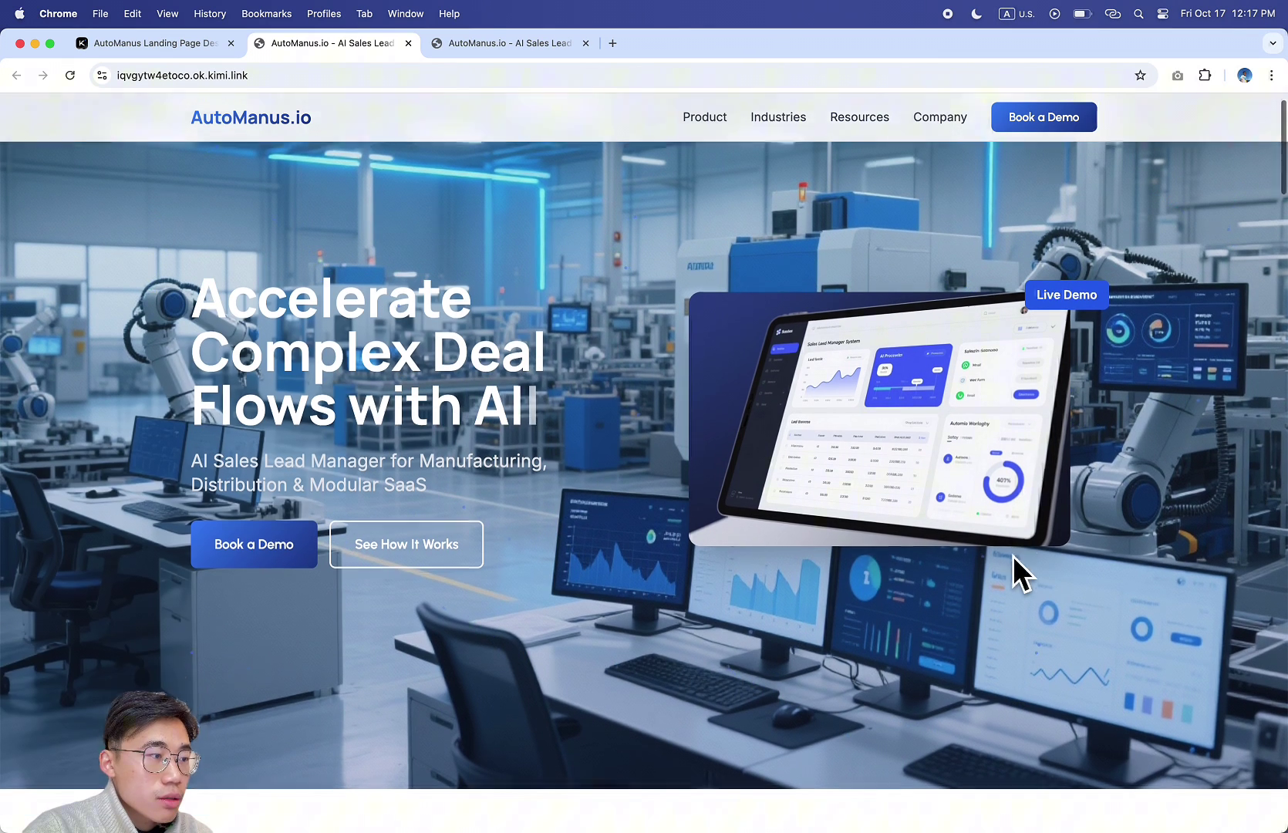
scroll(969, 517, down, 5)
scroll(968, 512, down, 1)
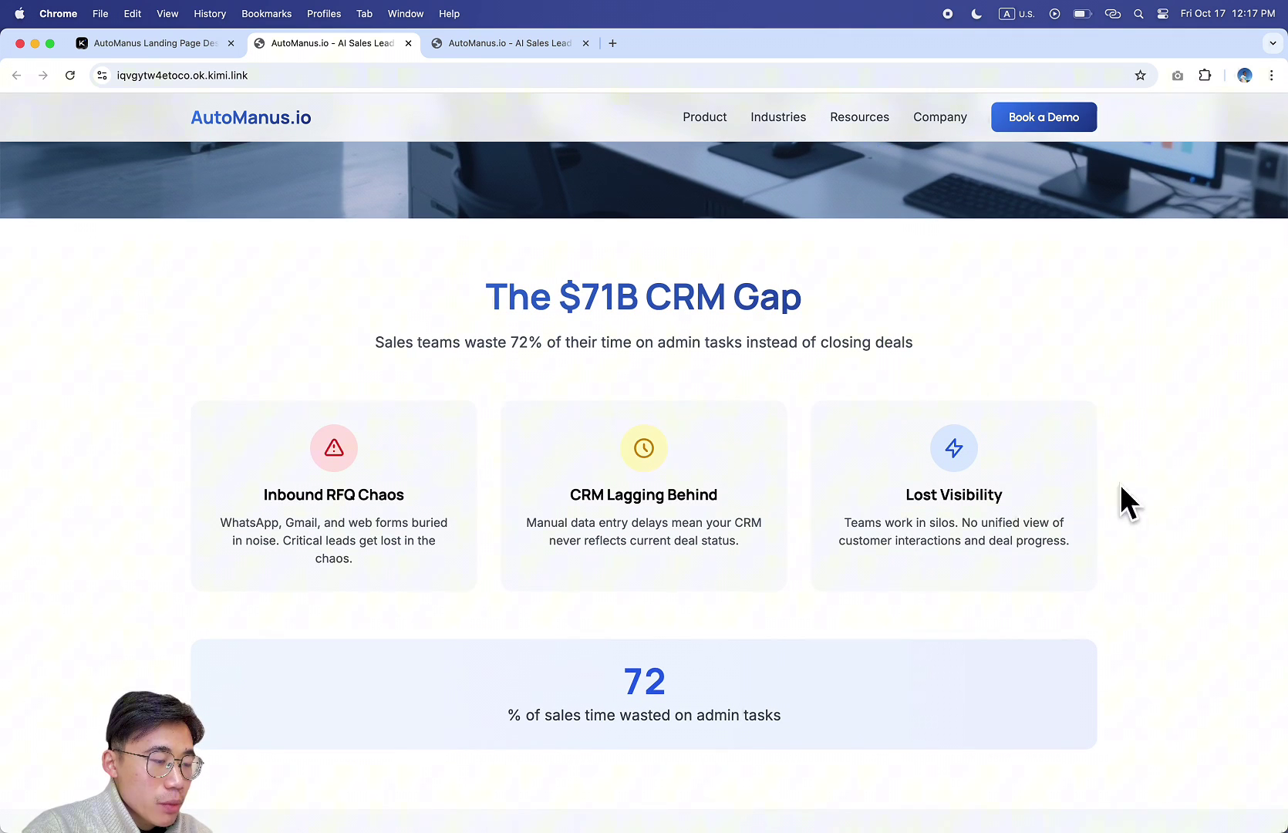
scroll(1239, 647, down, 8)
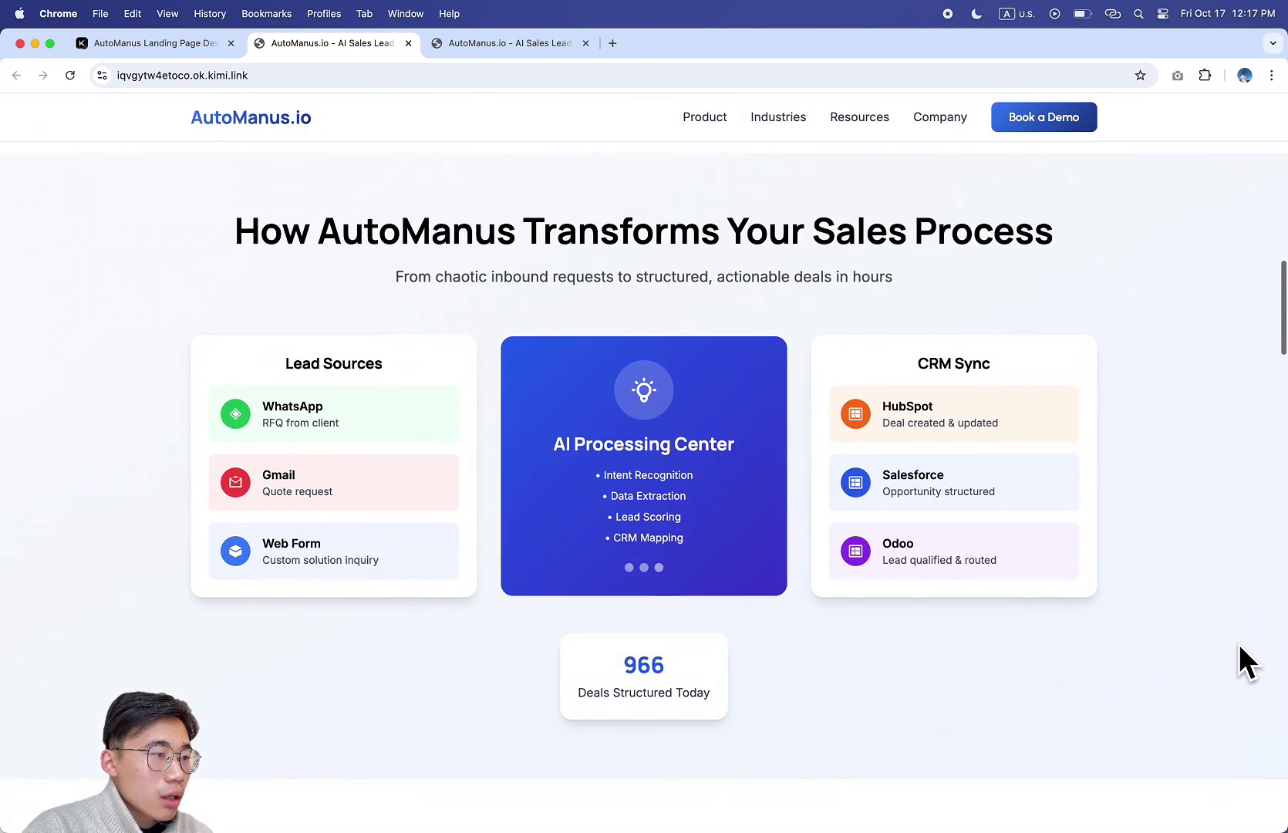
scroll(1175, 687, down, 12)
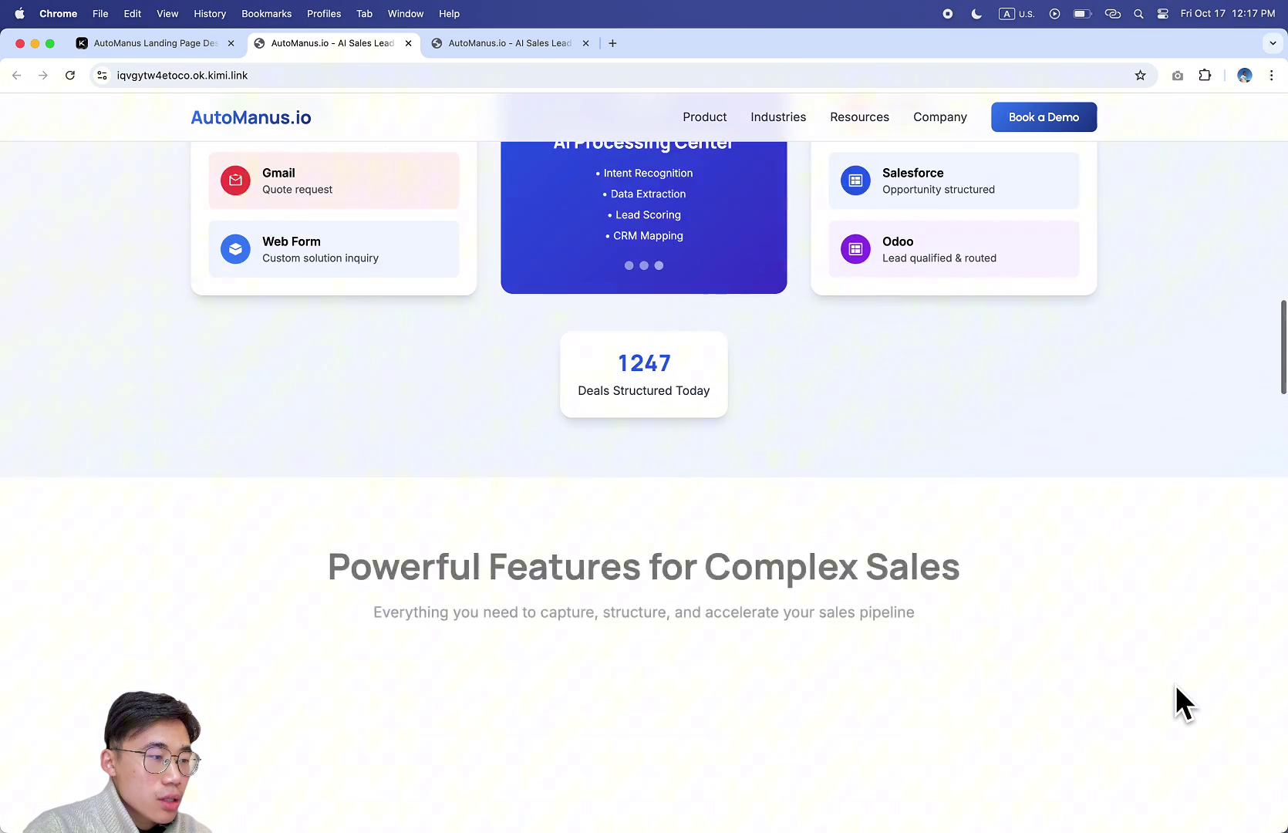
scroll(1176, 684, down, 5)
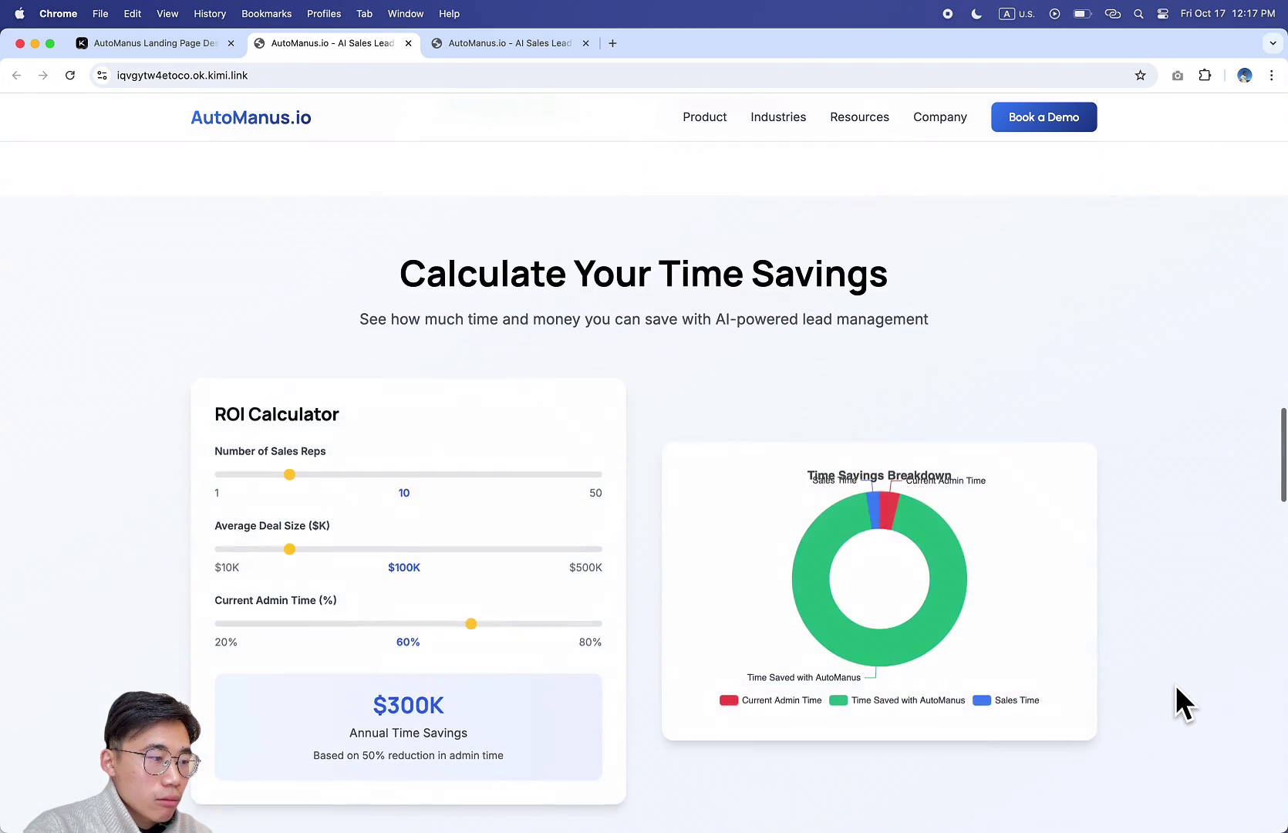
scroll(1175, 685, up, 2)
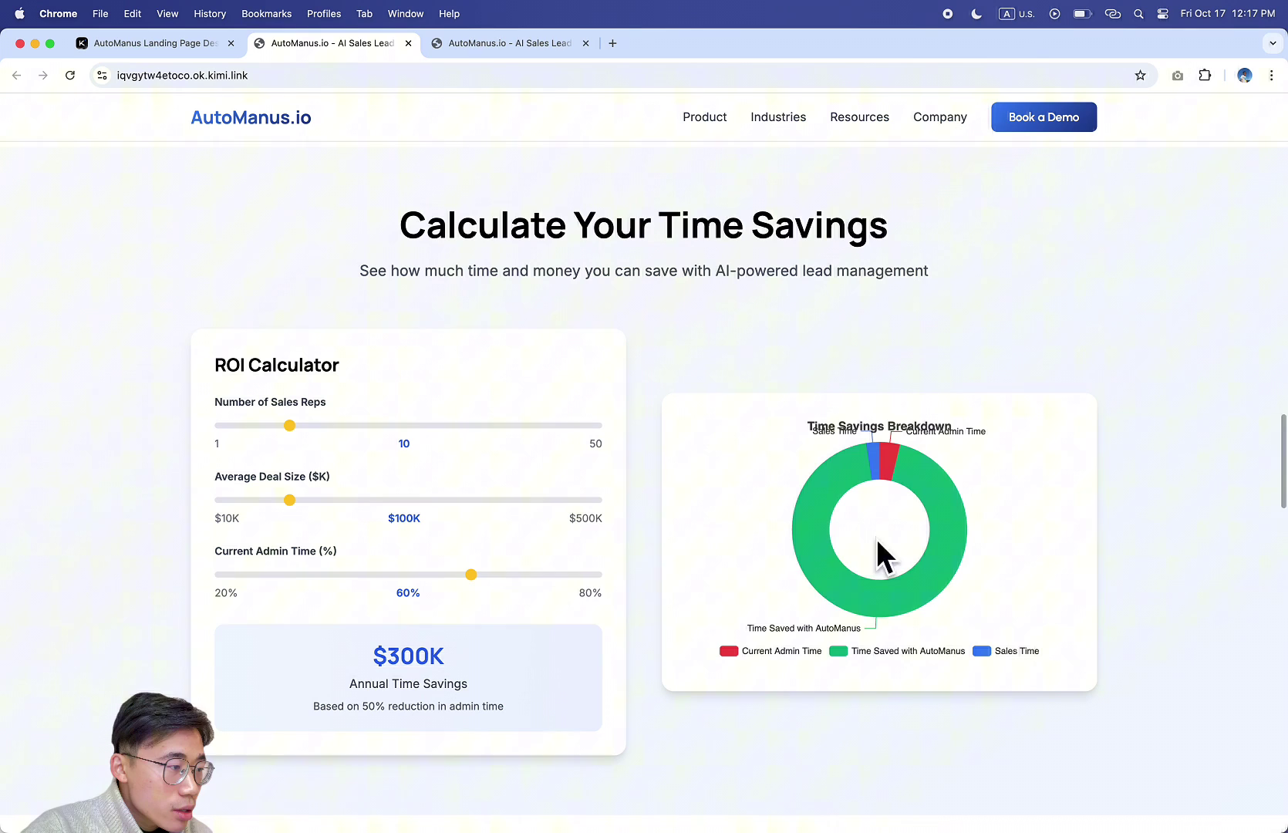
Set the ROI calculator to 12 sales reps, $250K deal size and 73% admin time.
mouse_move(297, 426)
mouse_down()
mouse_move(453, 429)
mouse_move(304, 426)
mouse_up()
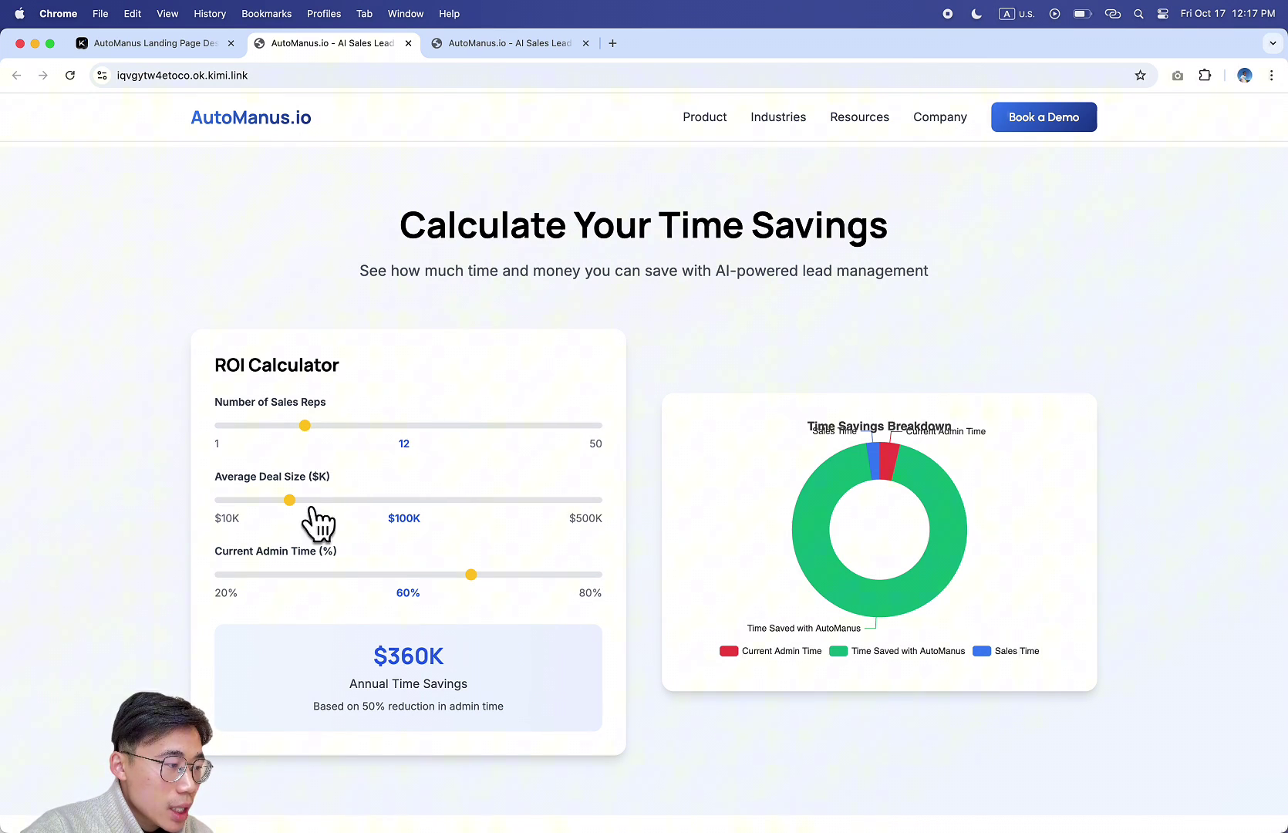
drag(290, 501, 495, 501)
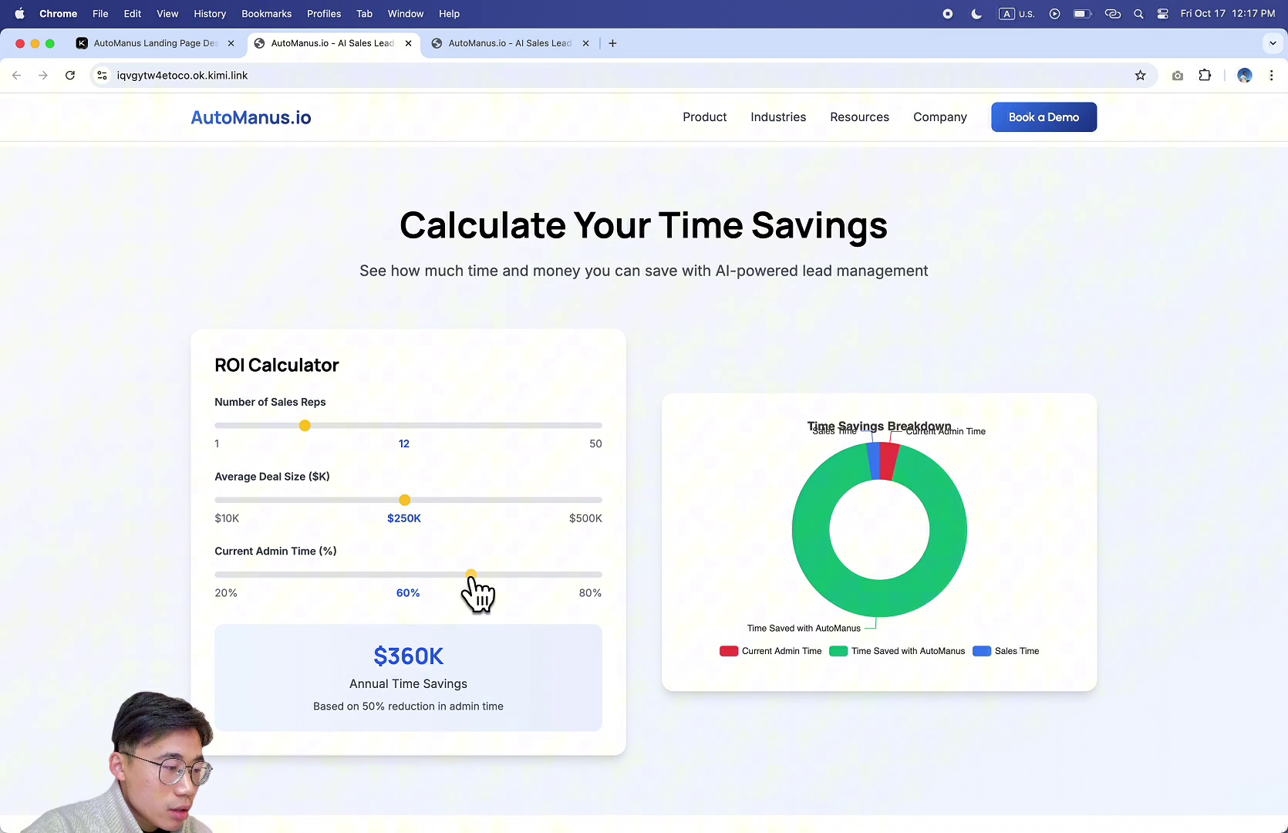
drag(470, 577, 551, 580)
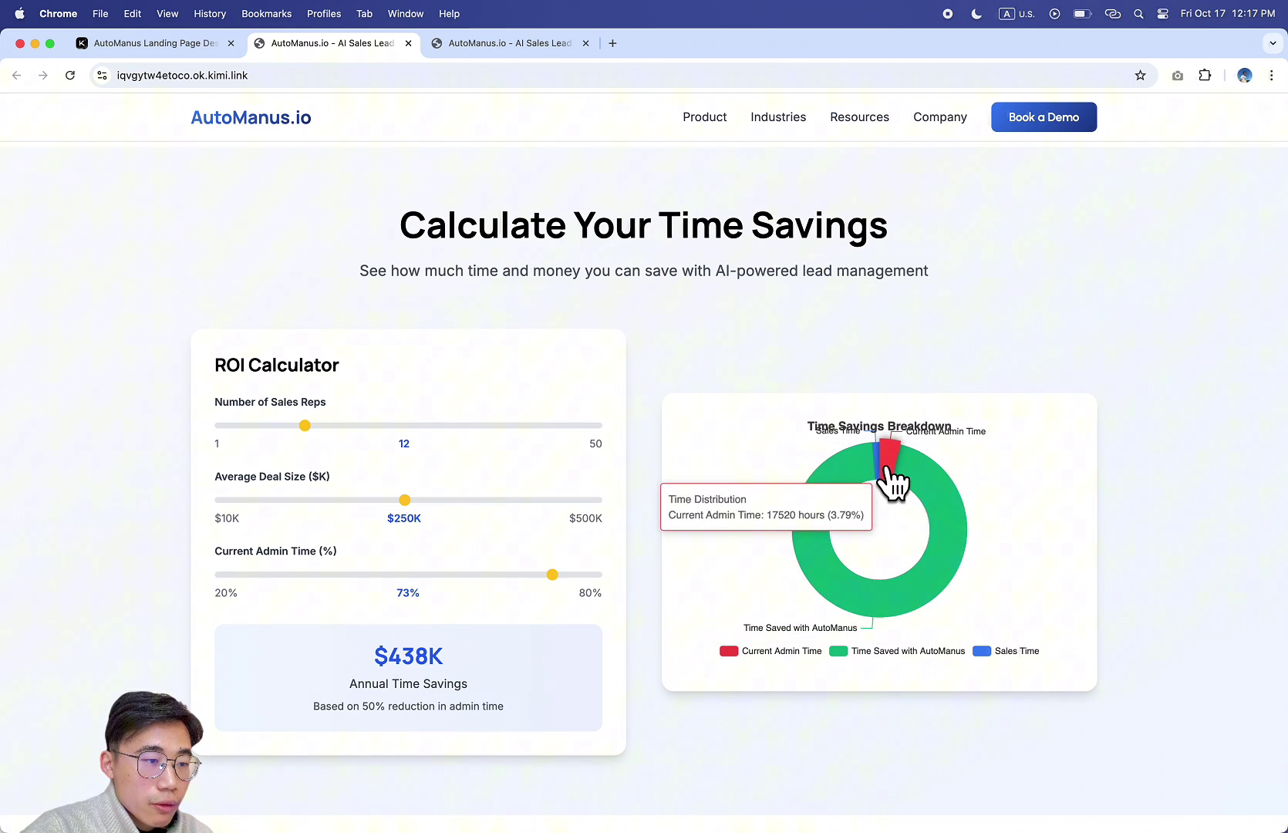
mouse_move(876, 462)
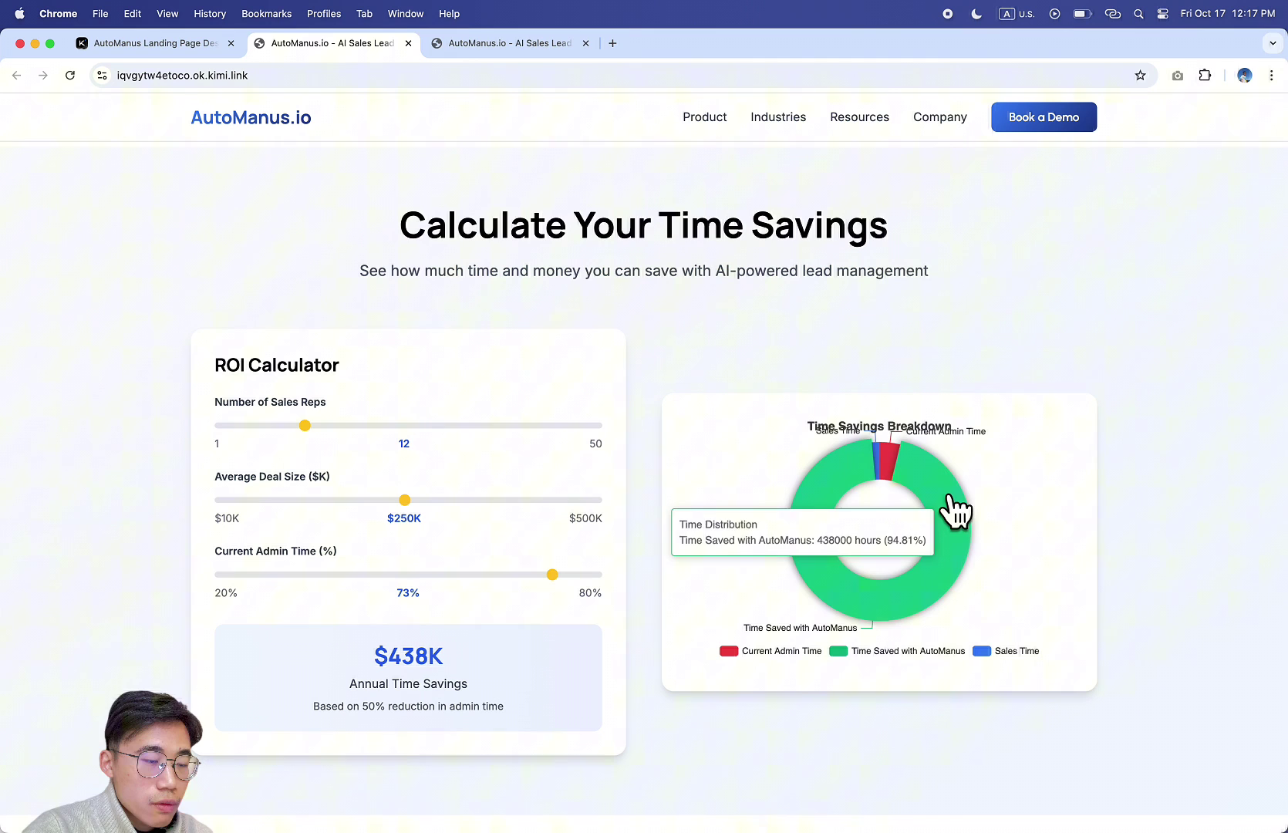
scroll(1170, 559, down, 8)
scroll(1170, 560, up, 6)
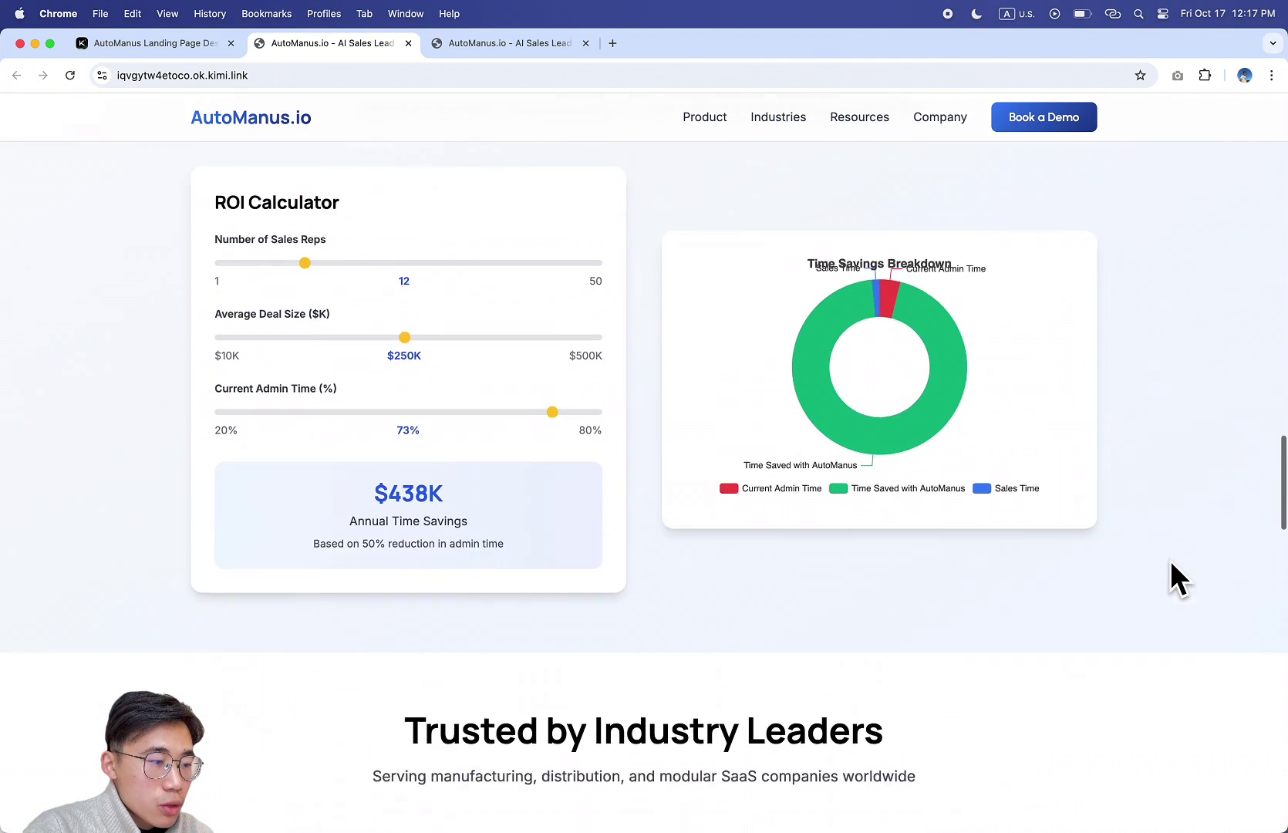
scroll(1170, 559, down, 2)
scroll(1170, 563, down, 1)
scroll(1171, 563, down, 1)
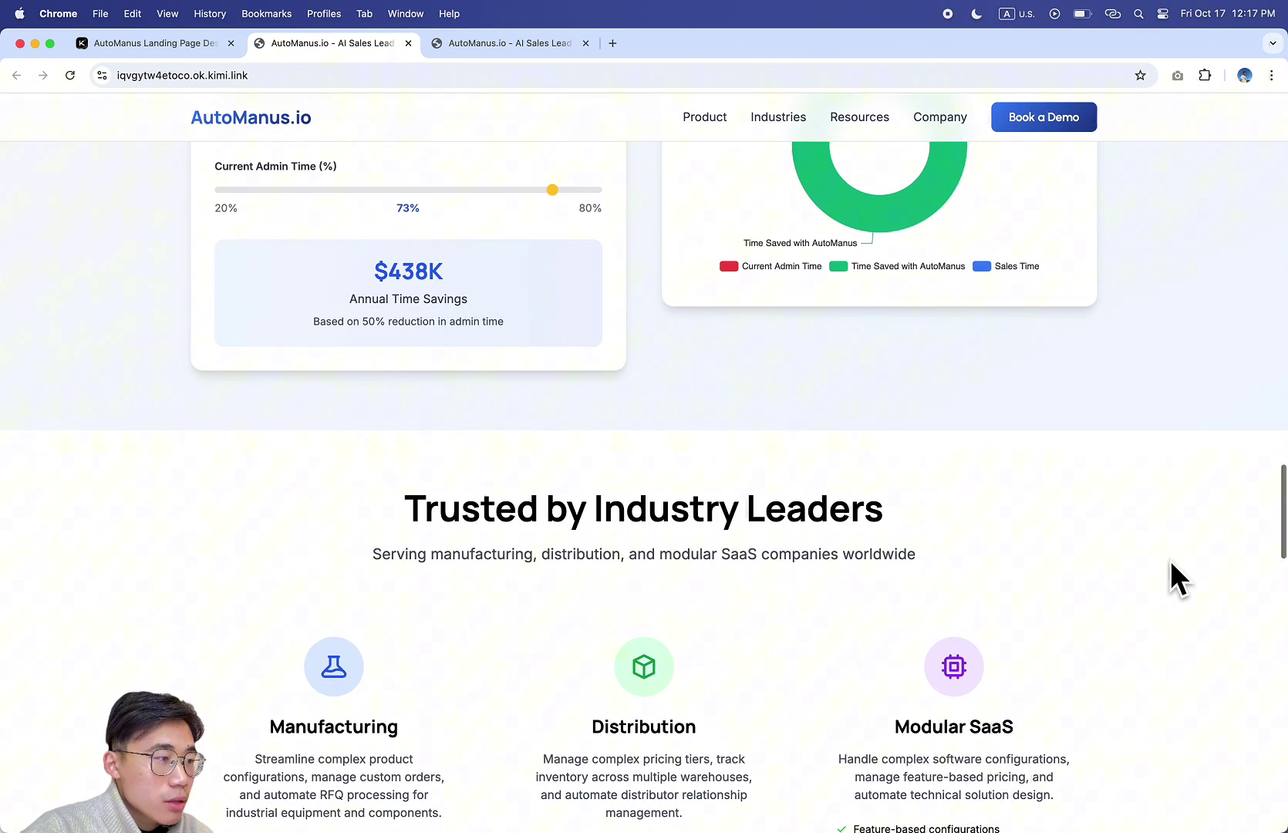
scroll(1170, 560, up, 15)
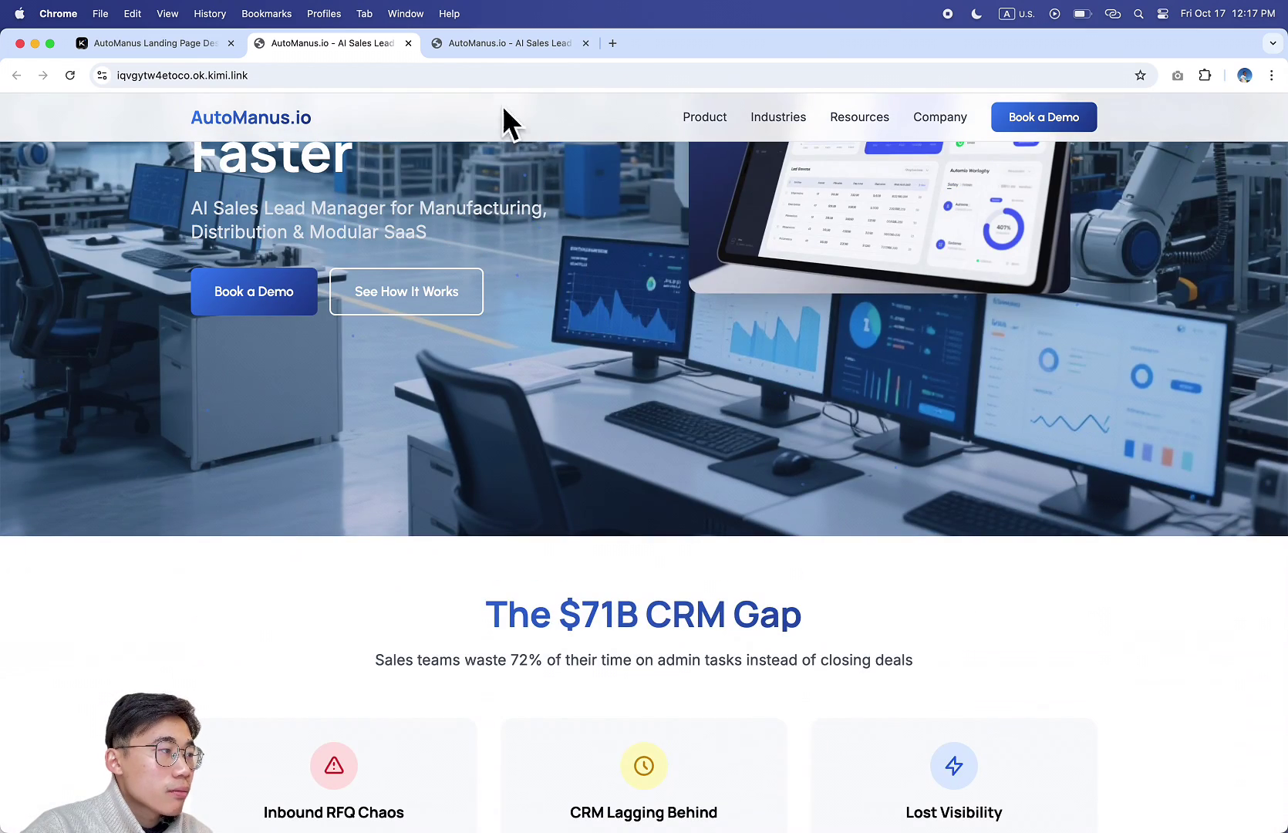
Open the other AutoManus Landing Page chat's generated site in a new tab.
click(144, 42)
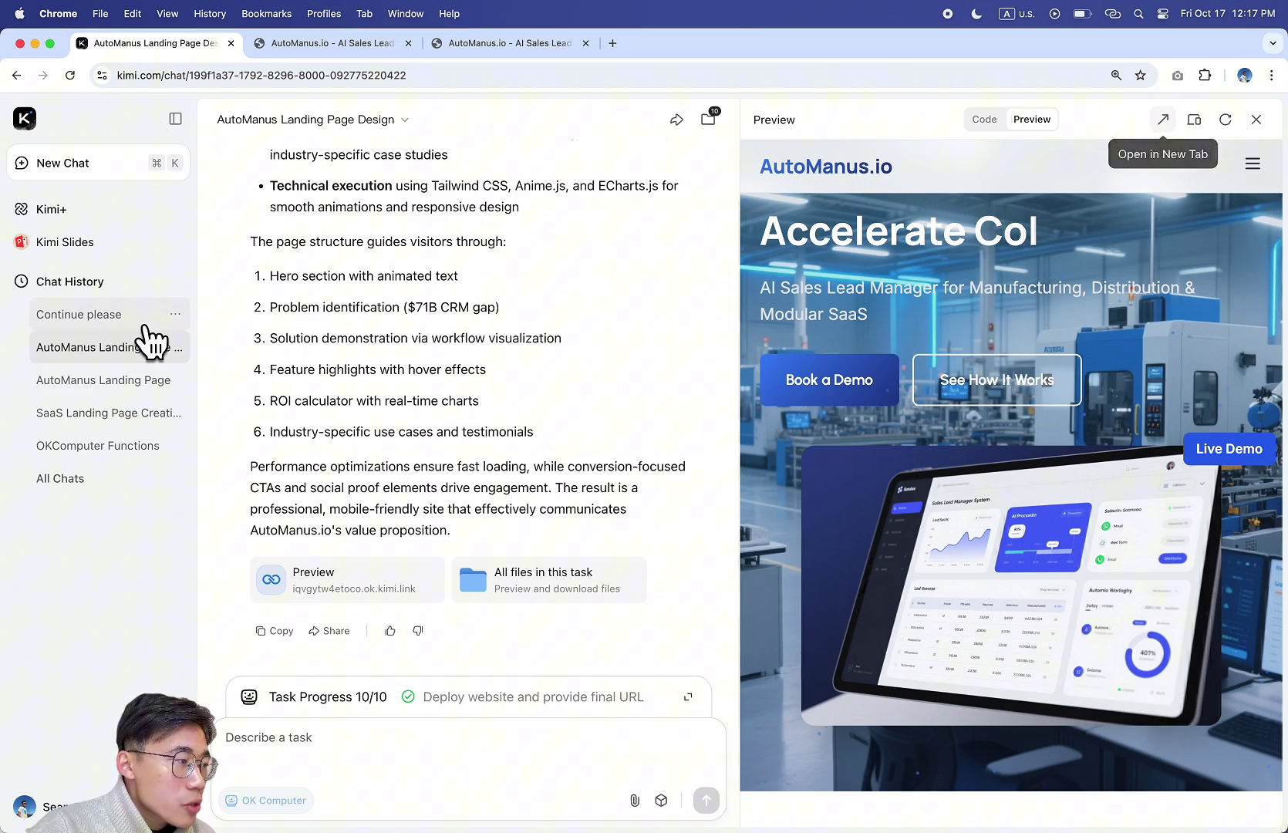
click(89, 382)
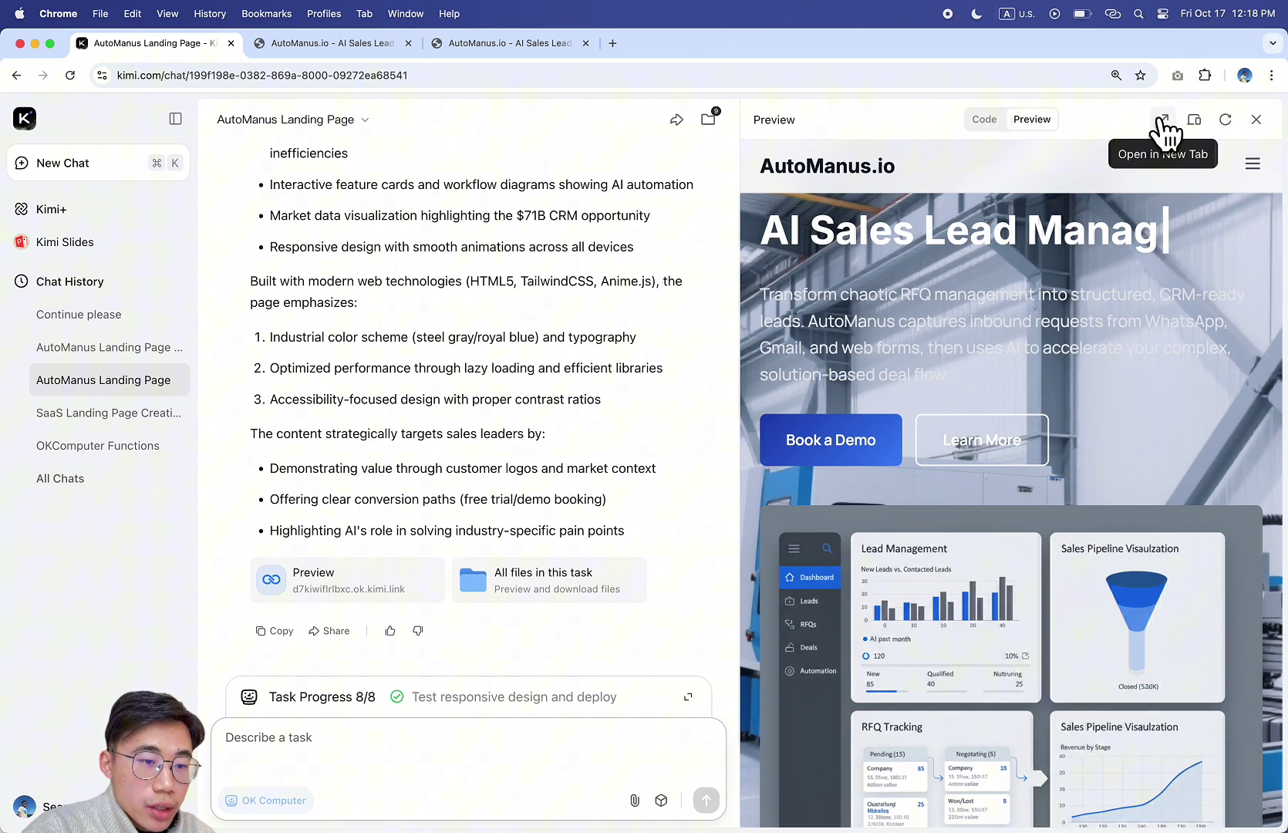
scroll(1134, 328, down, 5)
scroll(1130, 324, up, 5)
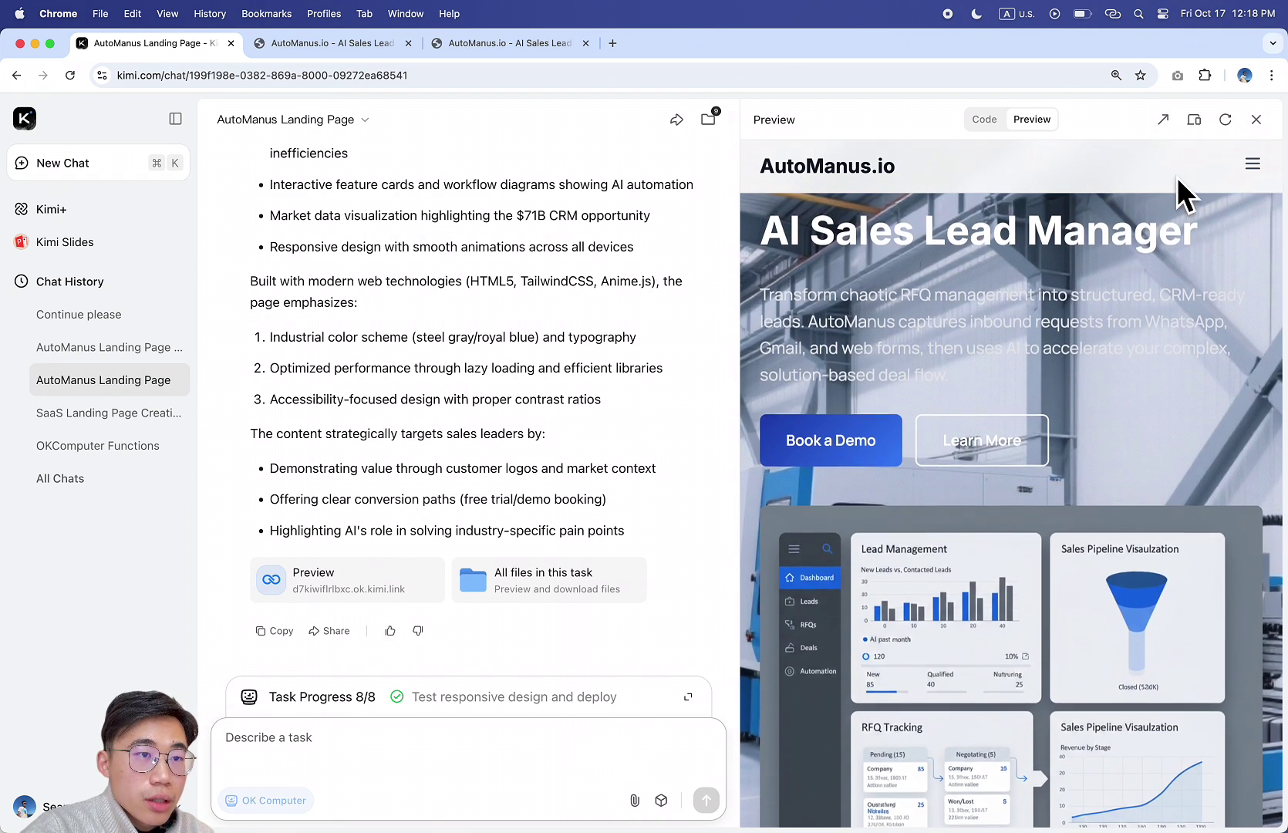
click(1162, 121)
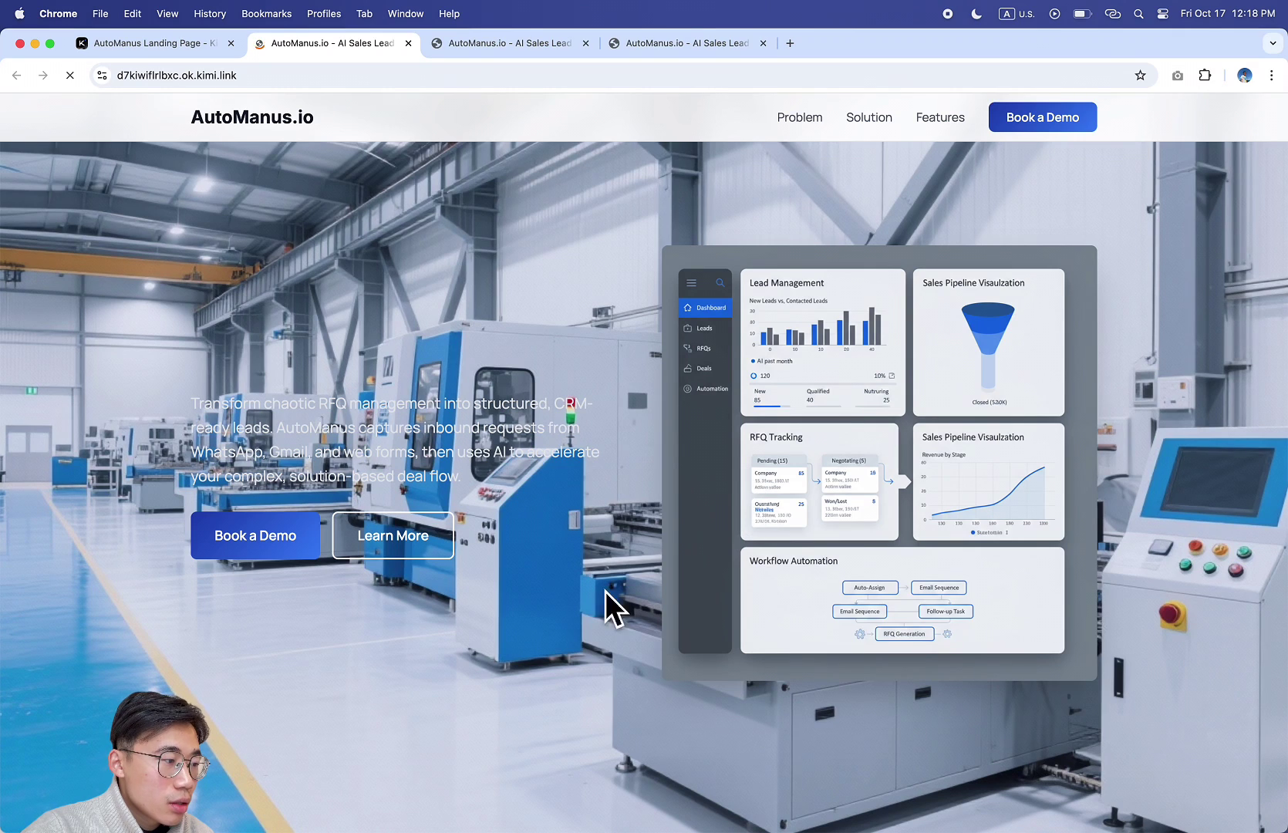
Try and close the Book a Demo form, then scroll down to the $71B CRM Opportunity chart.
click(262, 555)
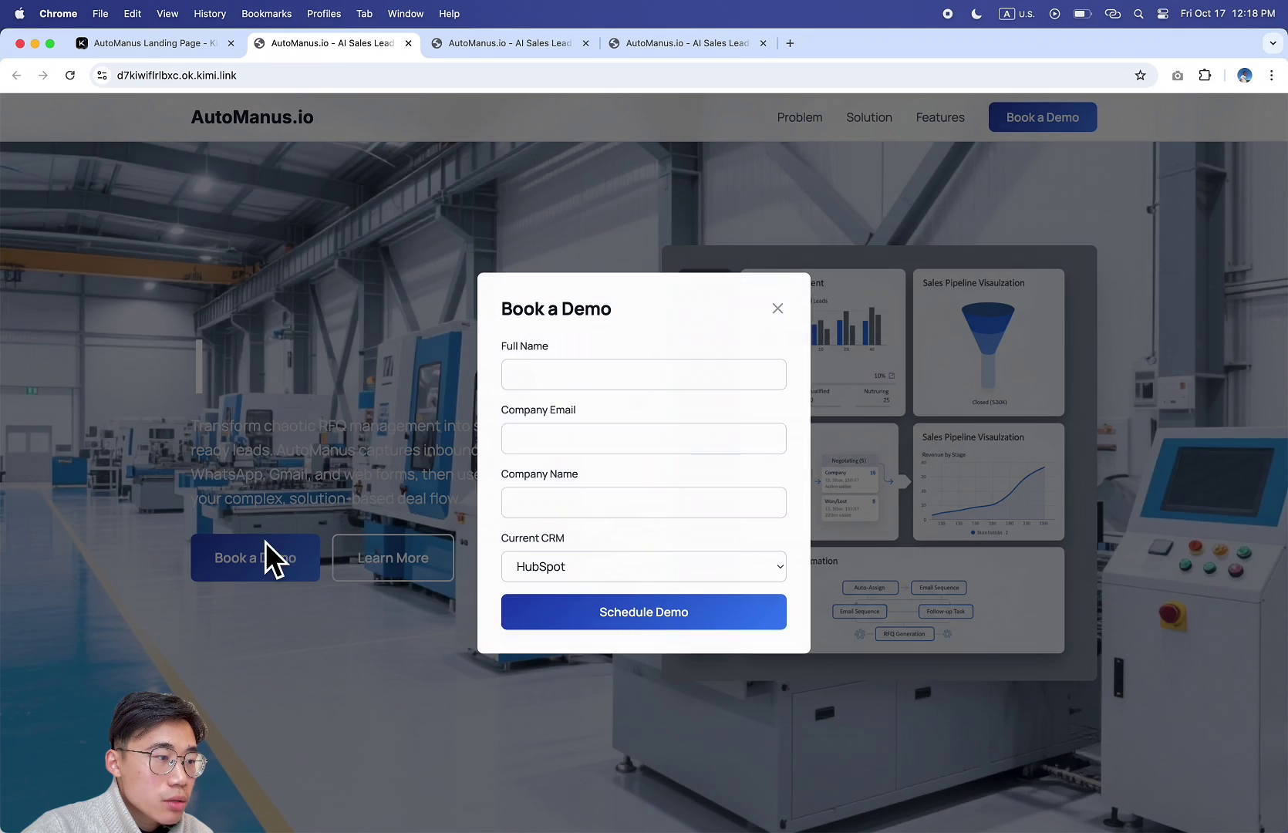
click(777, 309)
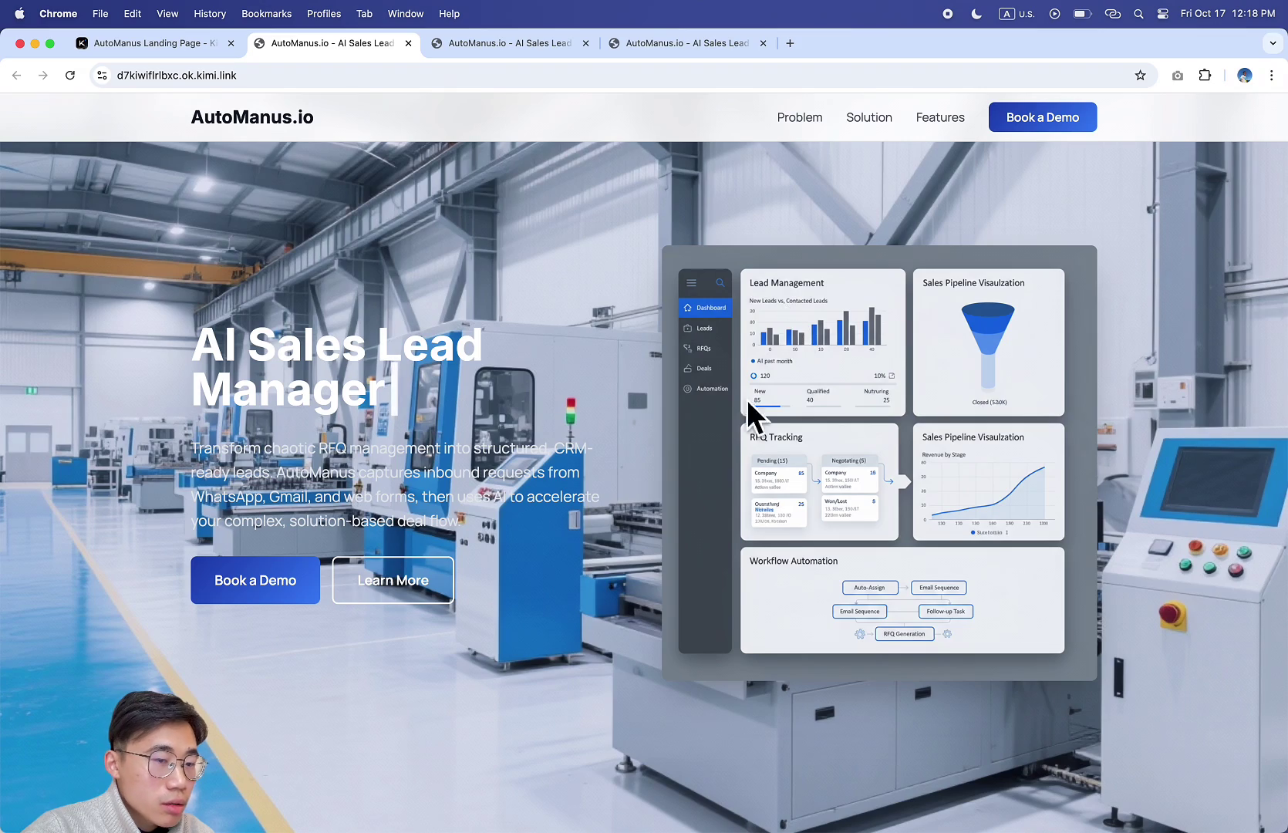
scroll(563, 678, down, 15)
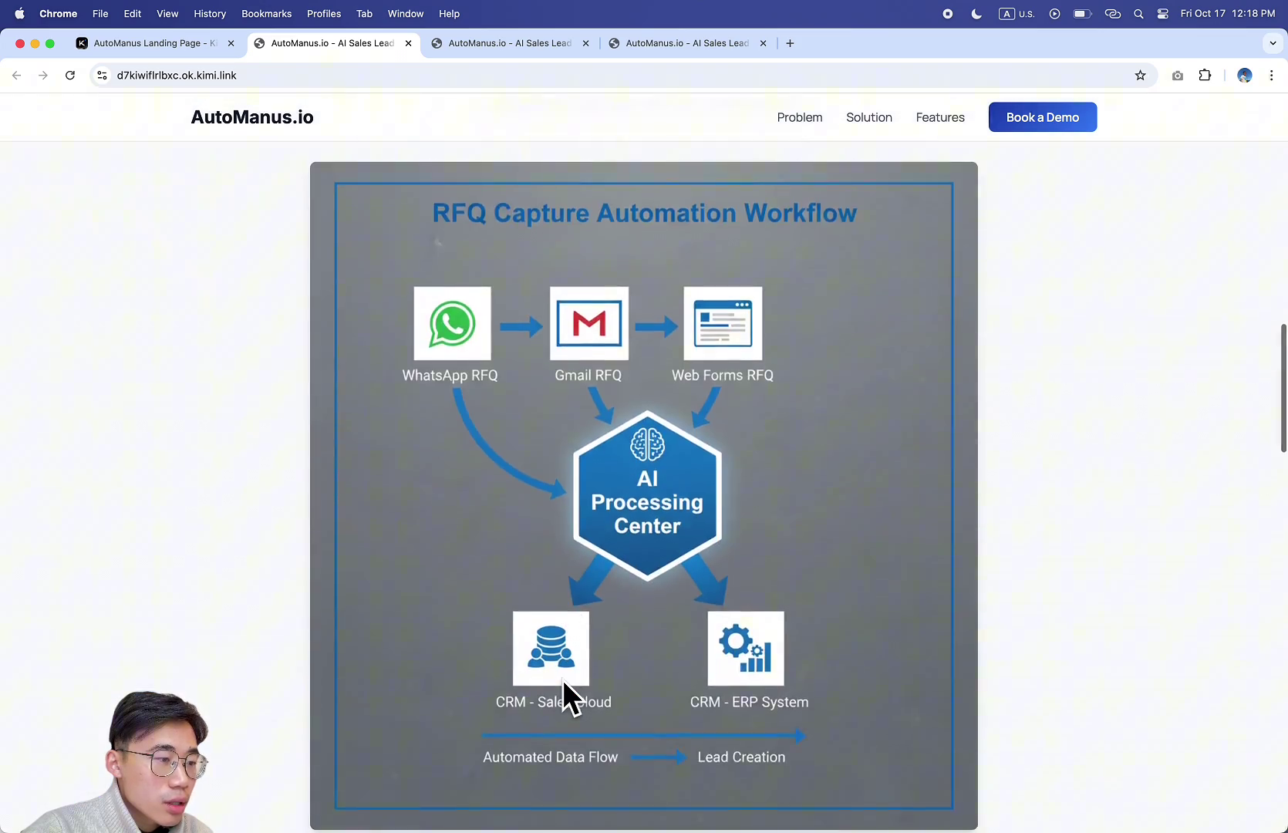
scroll(740, 696, down, 15)
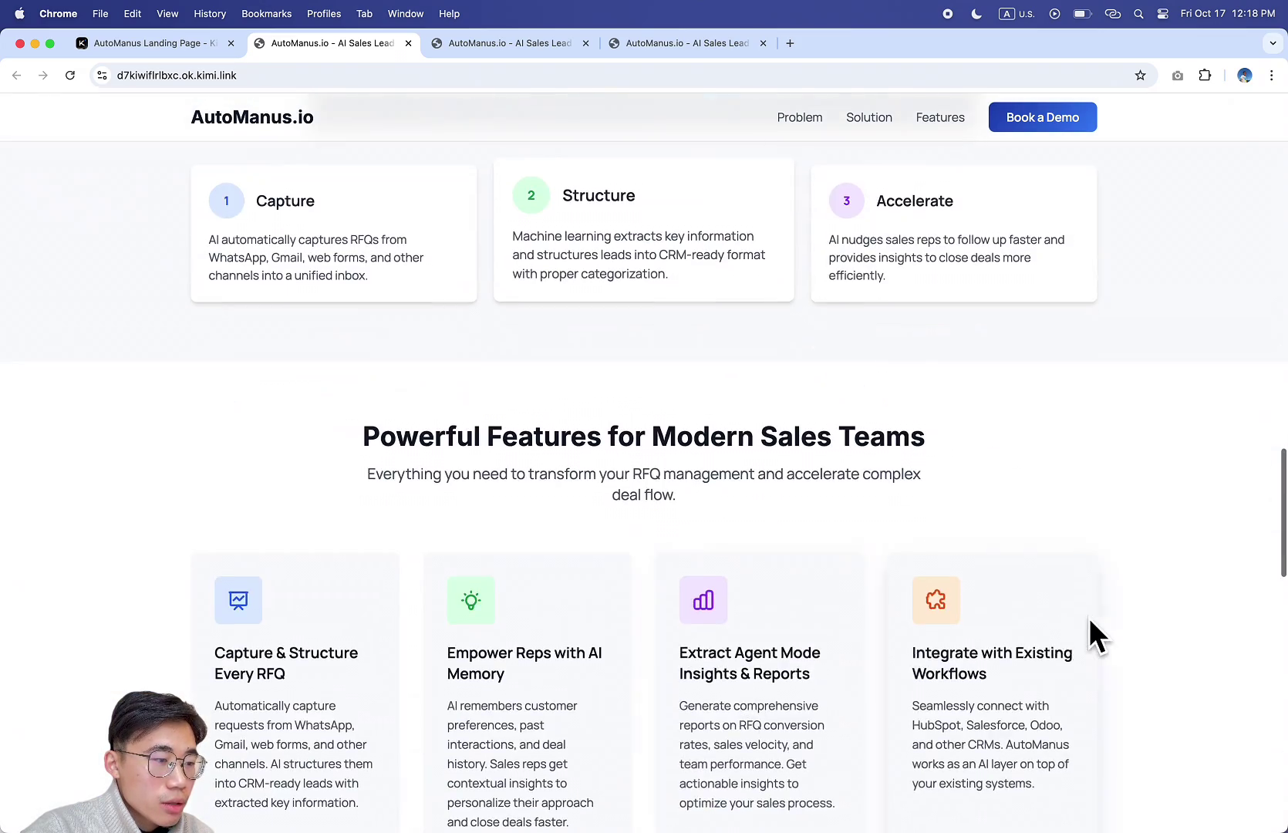
scroll(1089, 620, down, 5)
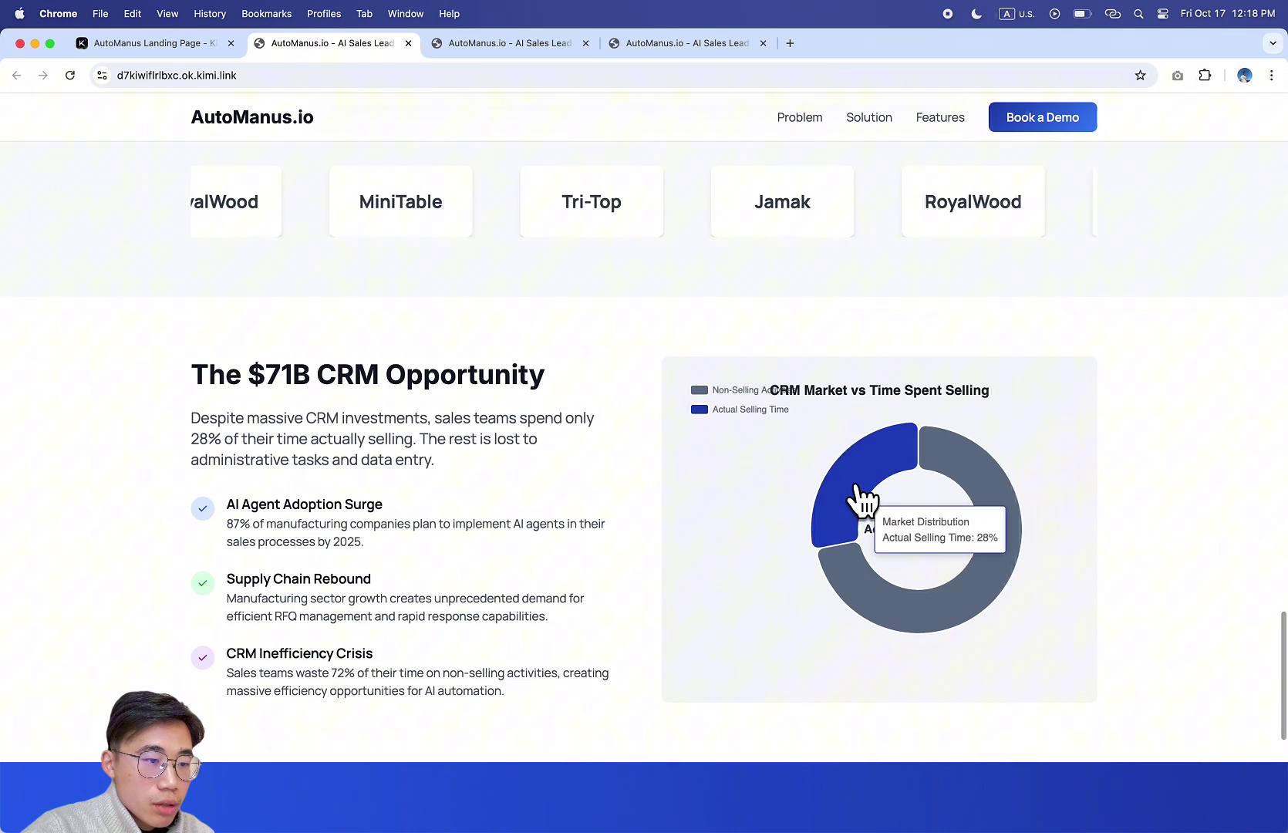
mouse_move(995, 472)
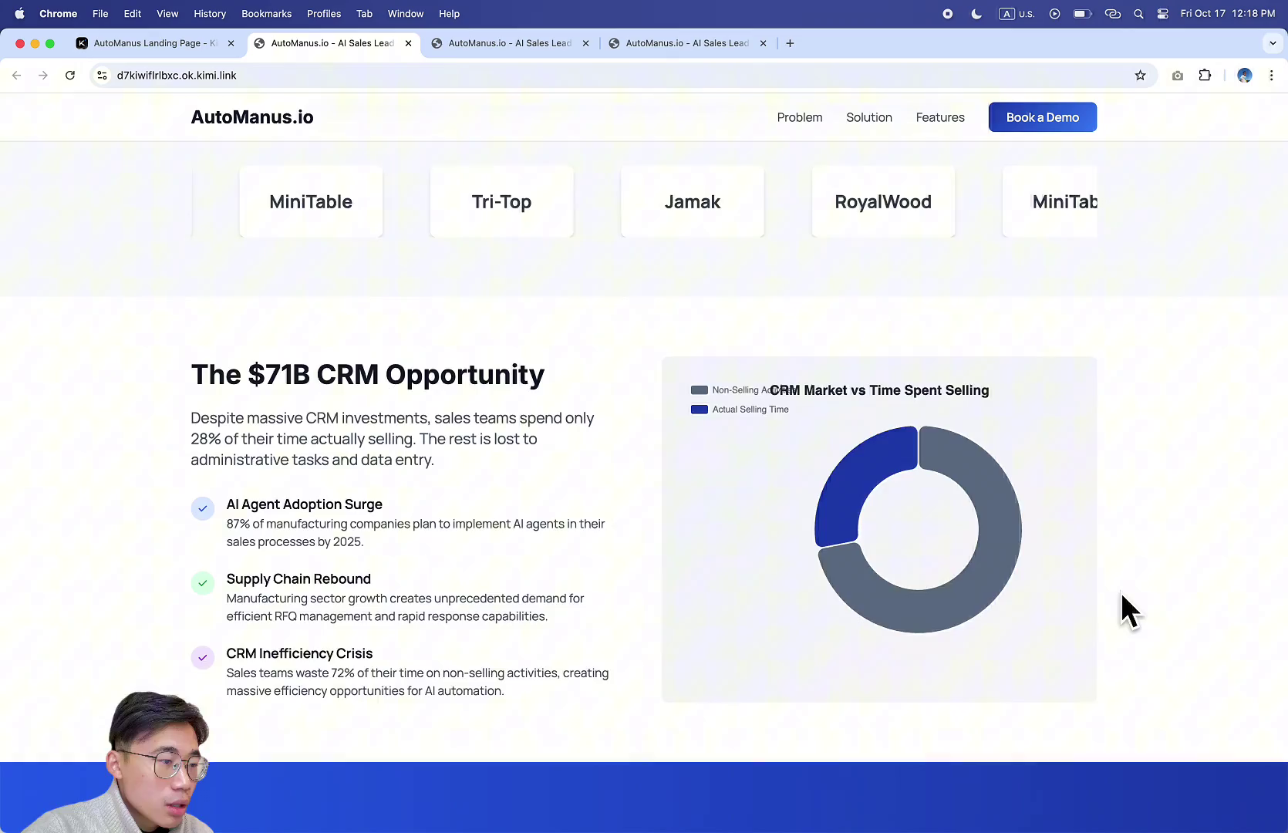
scroll(1122, 602, down, 10)
scroll(1121, 591, up, 20)
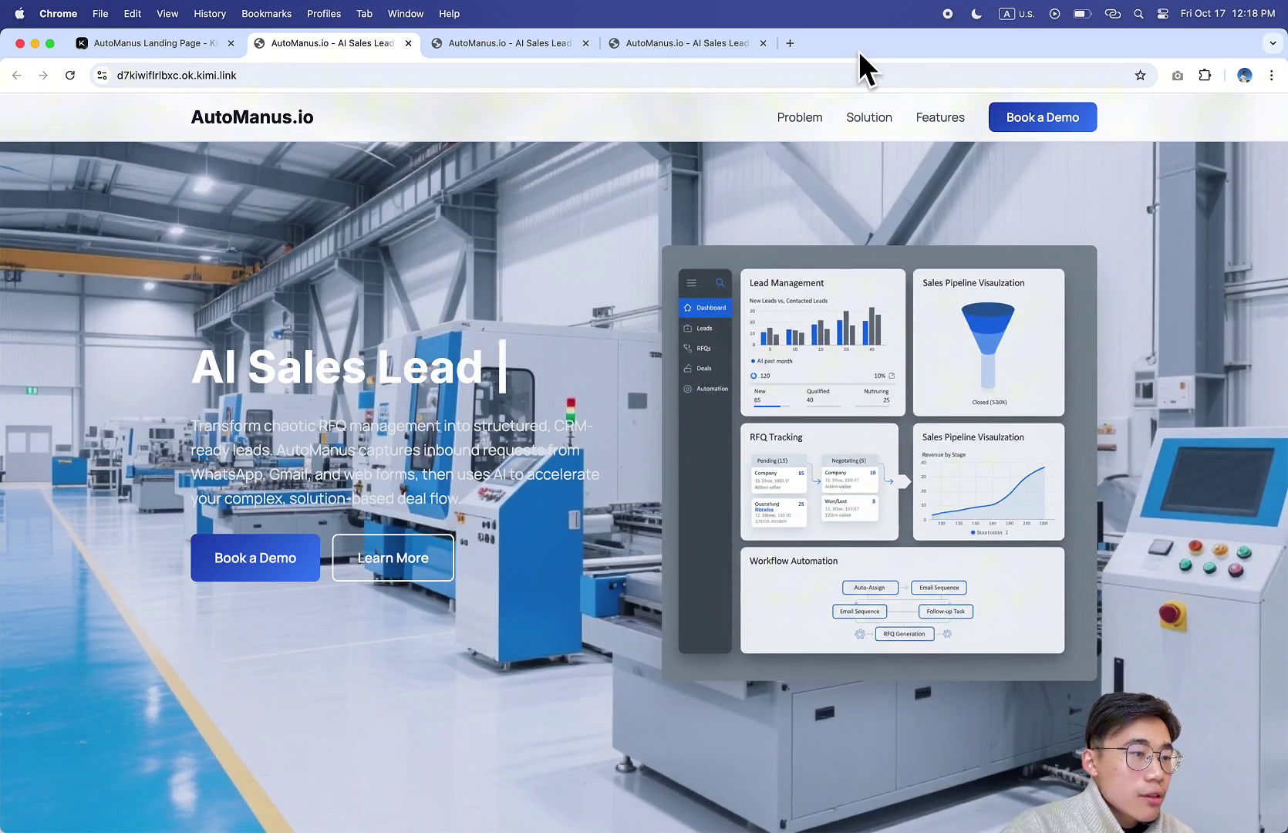
Tile Chrome into the four-way comparison grid and maximize the Kimi site again, twice.
double_click(911, 38)
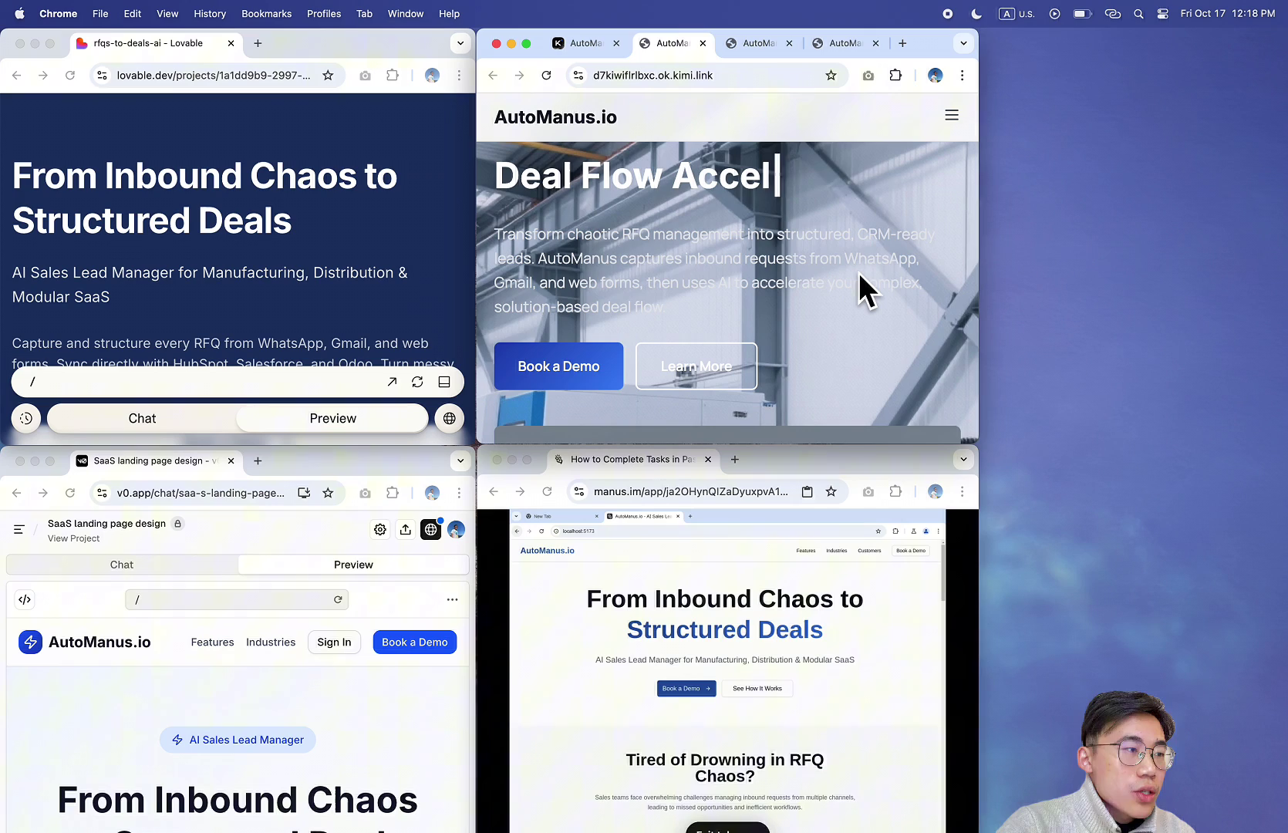
double_click(935, 46)
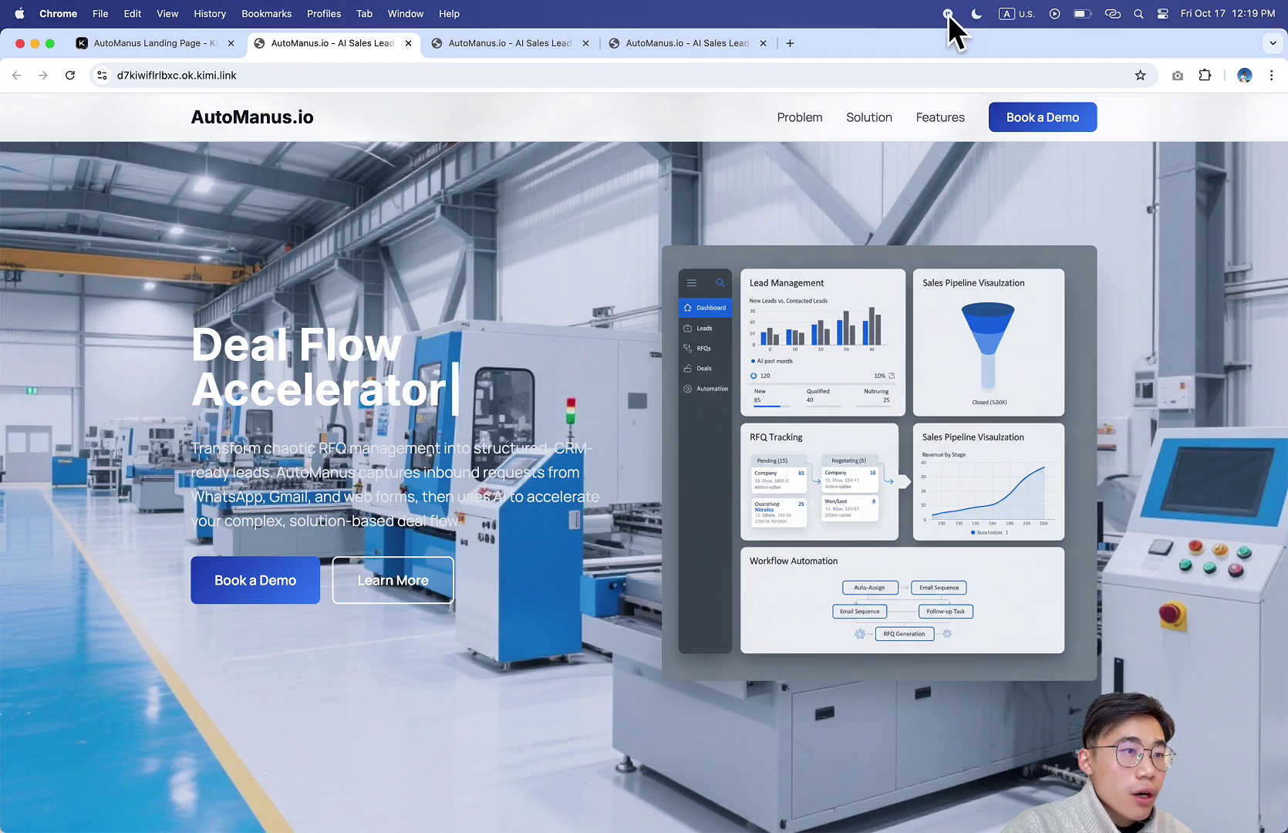
double_click(942, 49)
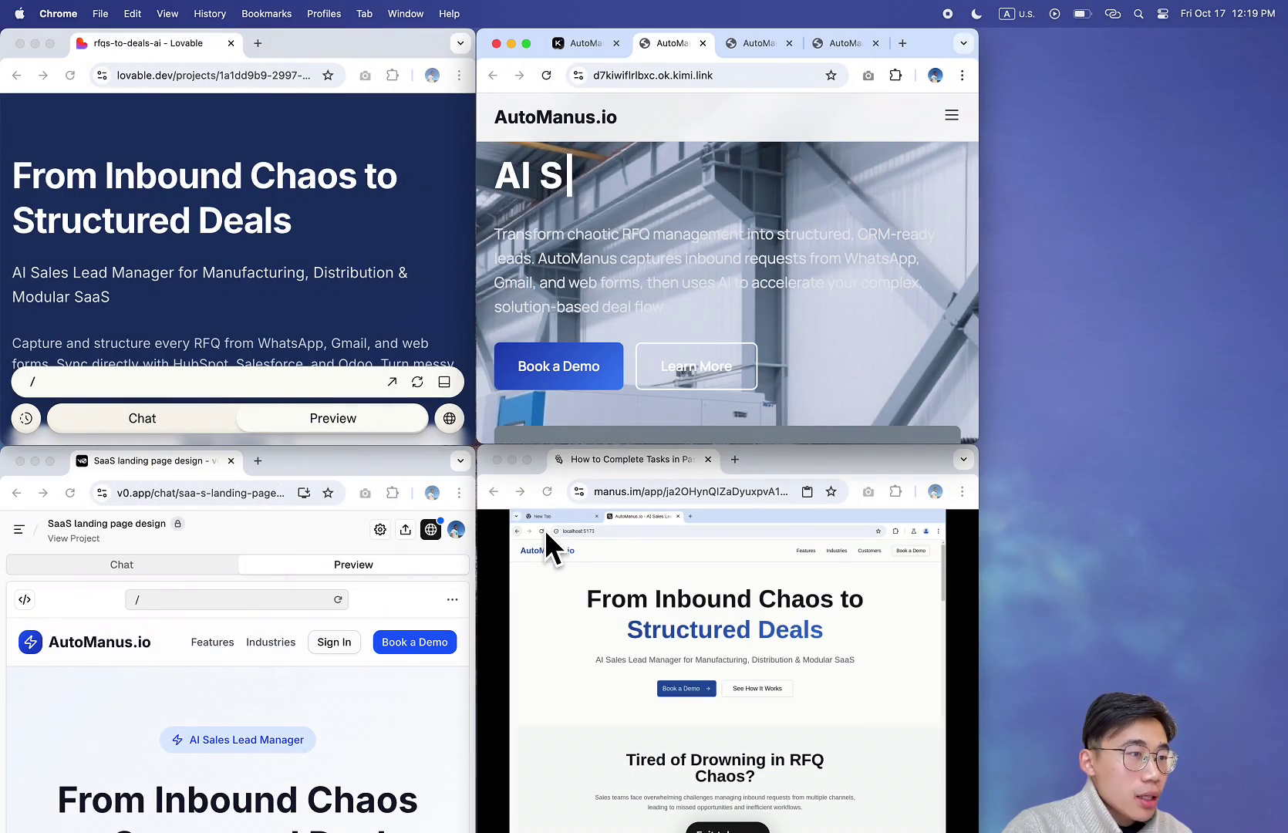
double_click(940, 51)
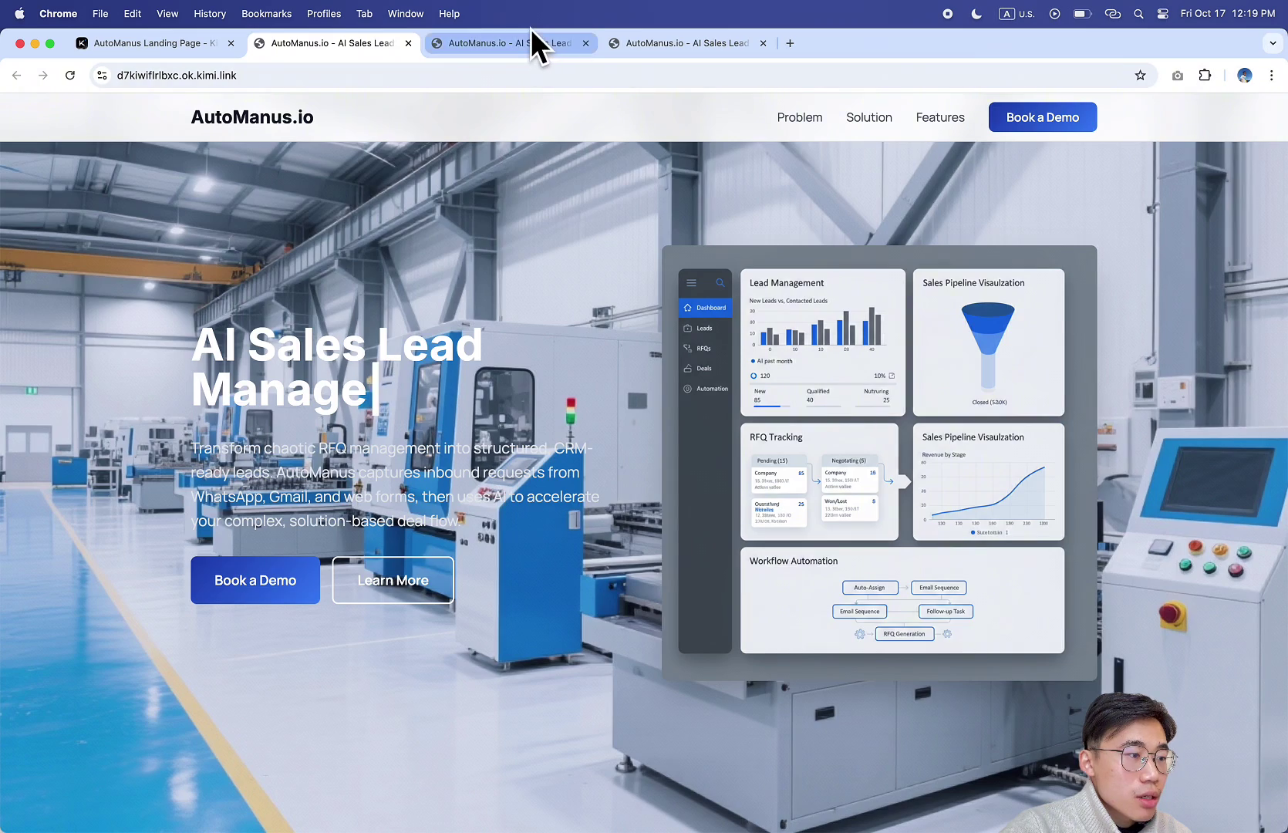
Switch to the d7kiwiflrlbxc tab and scroll to Powerful Features for Modern Sales Teams.
click(519, 43)
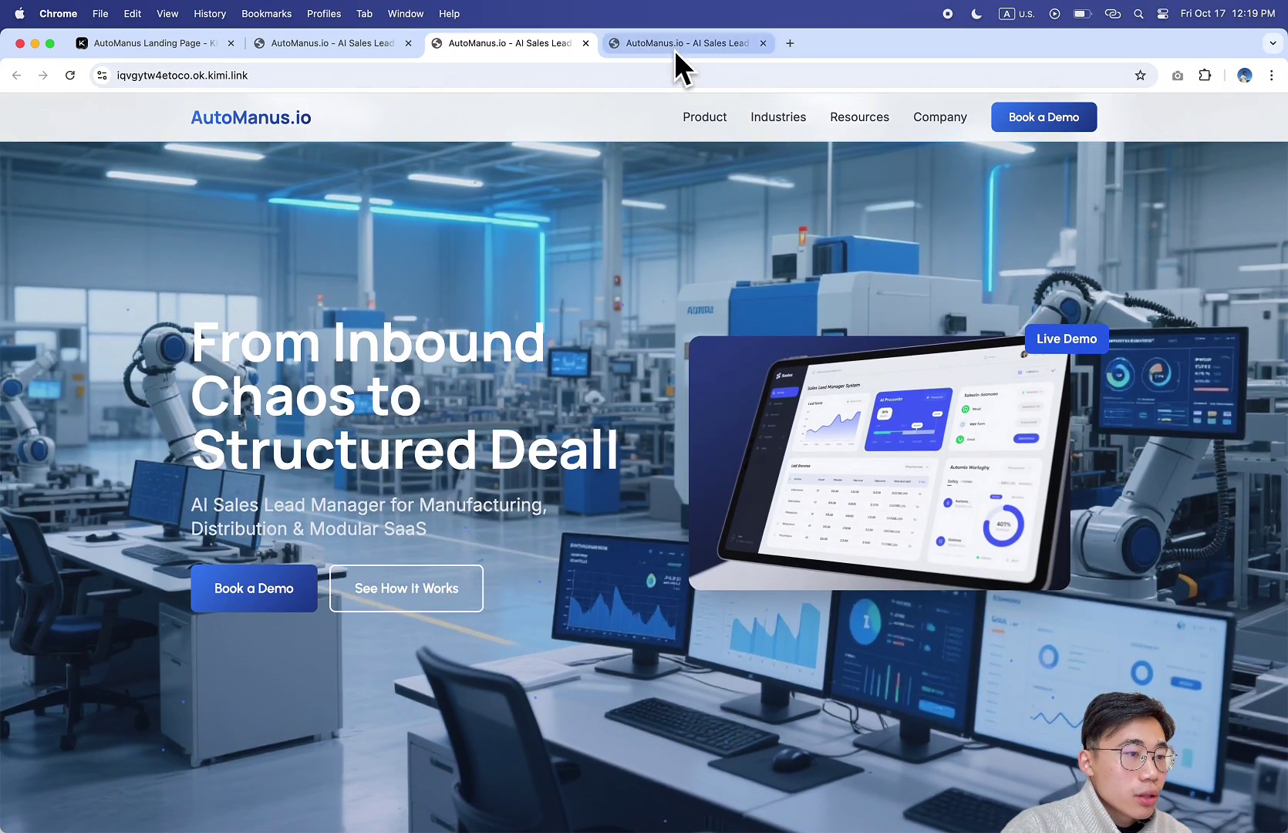
click(674, 46)
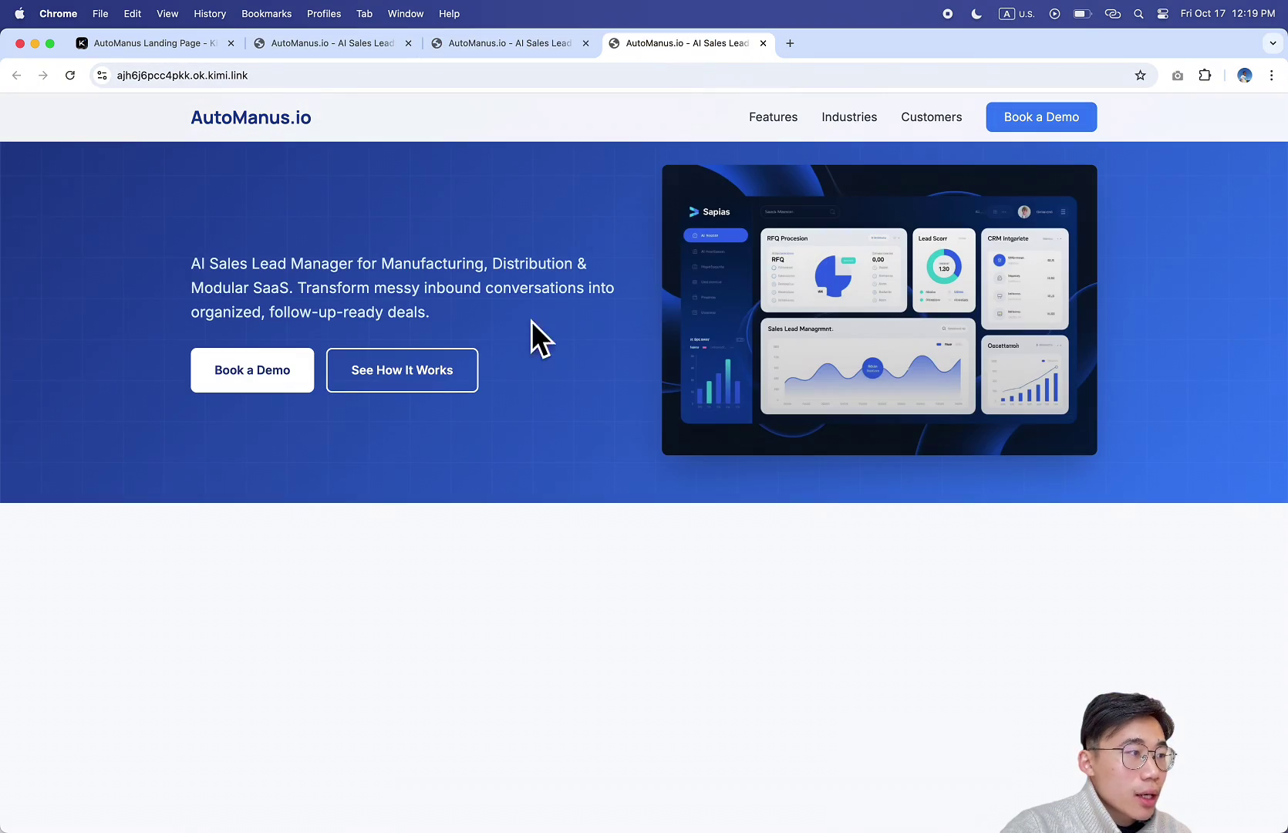
click(335, 43)
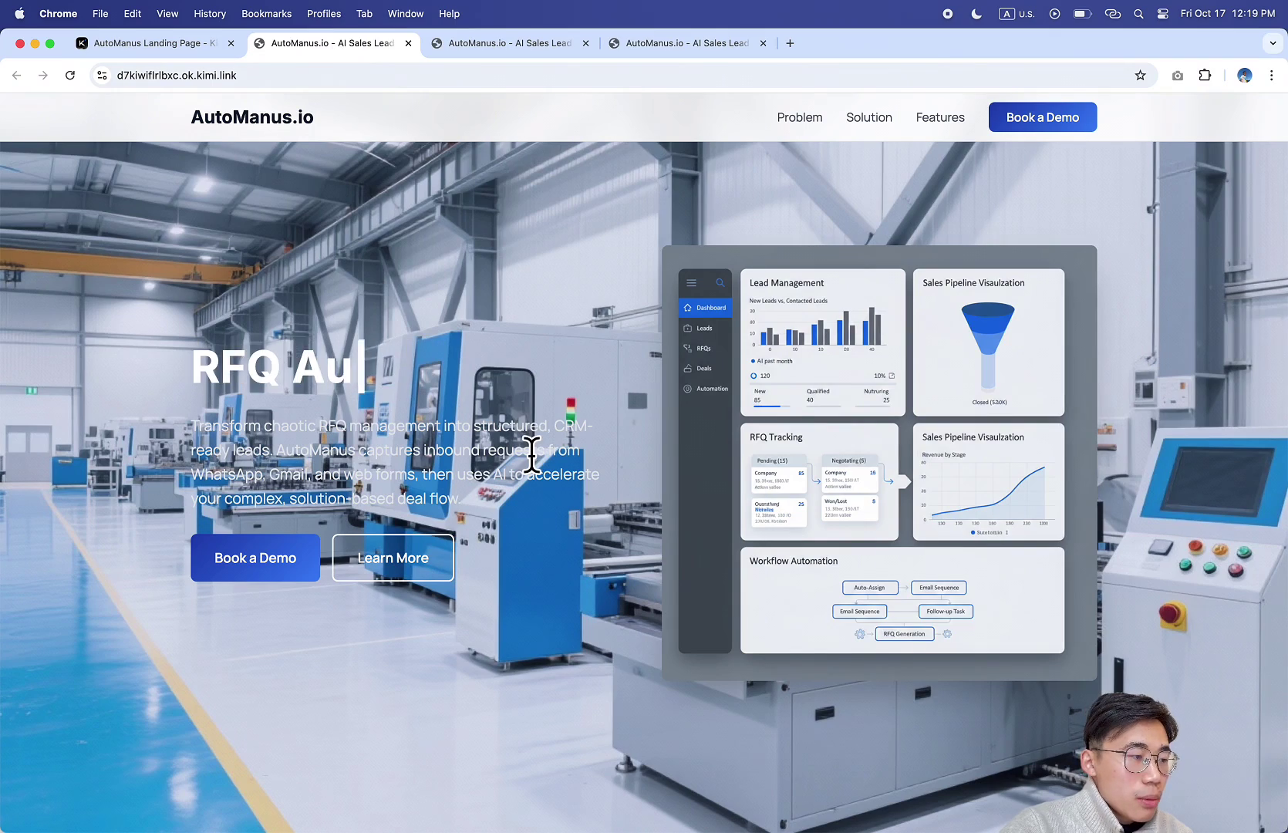
scroll(390, 655, down, 10)
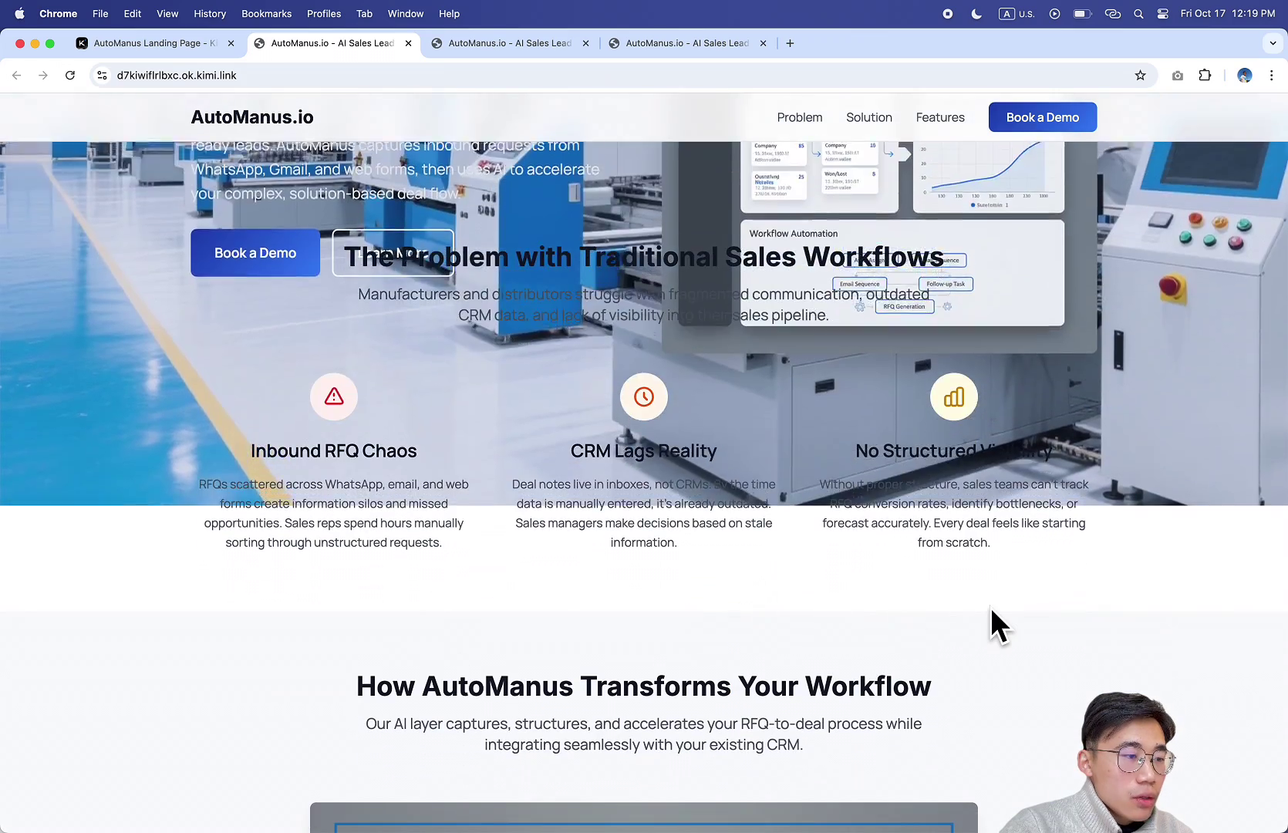
scroll(990, 607, down, 7)
scroll(990, 607, down, 9)
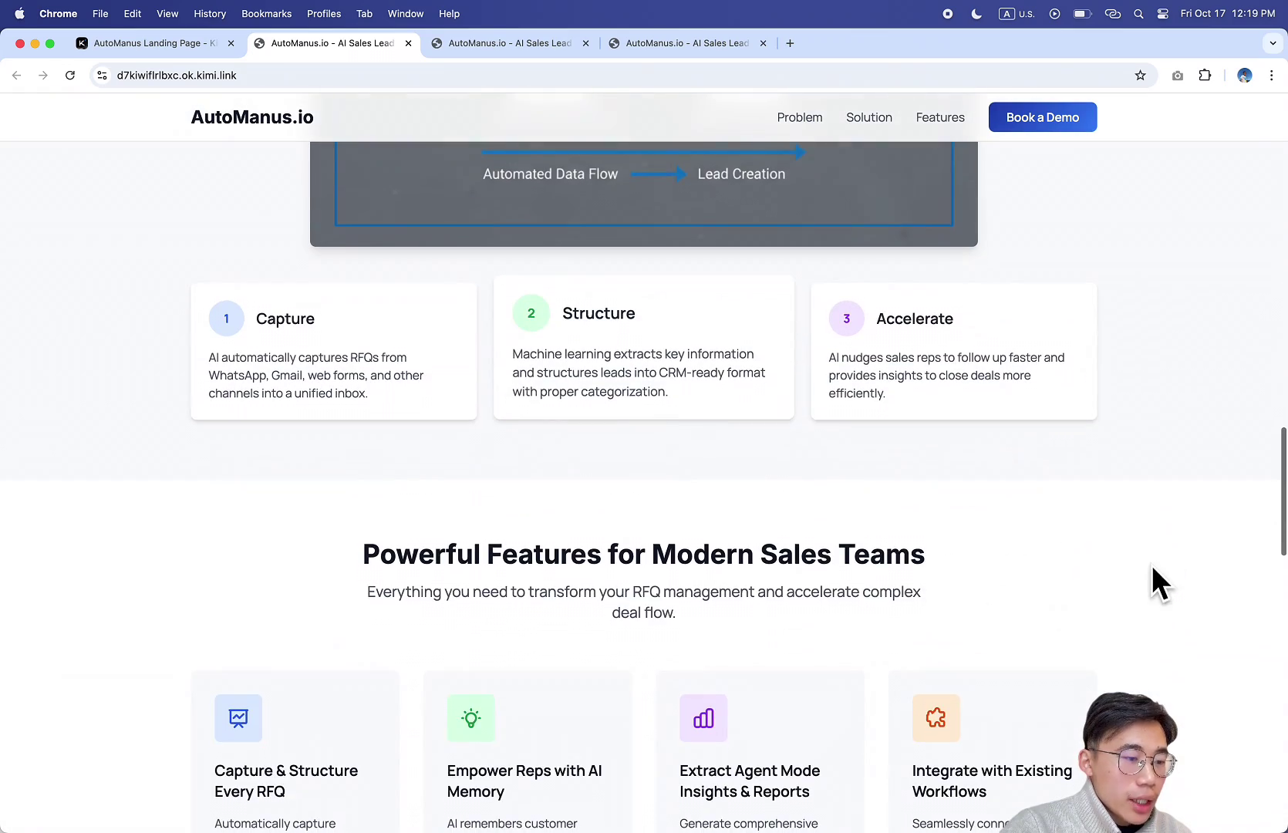
scroll(1071, 540, down, 3)
scroll(1095, 536, down, 1)
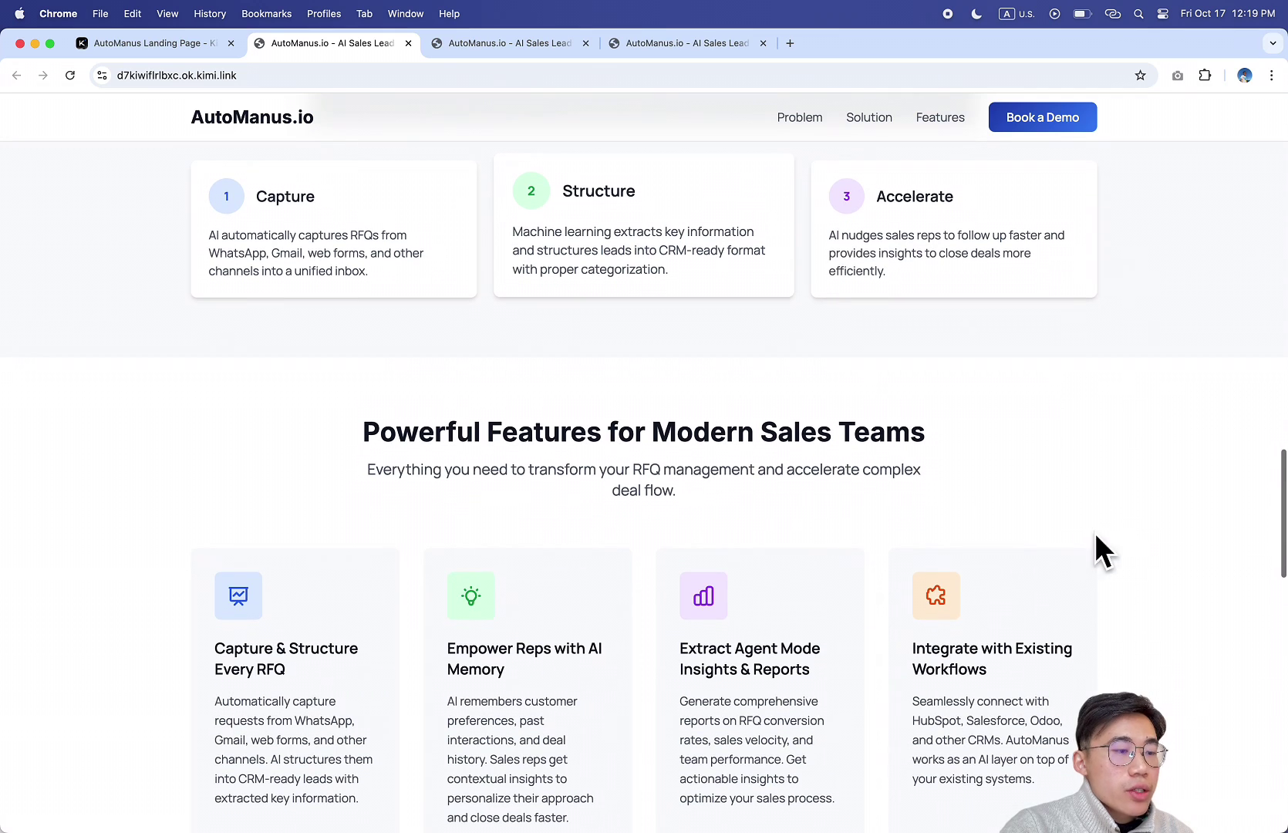
scroll(1148, 540, down, 3)
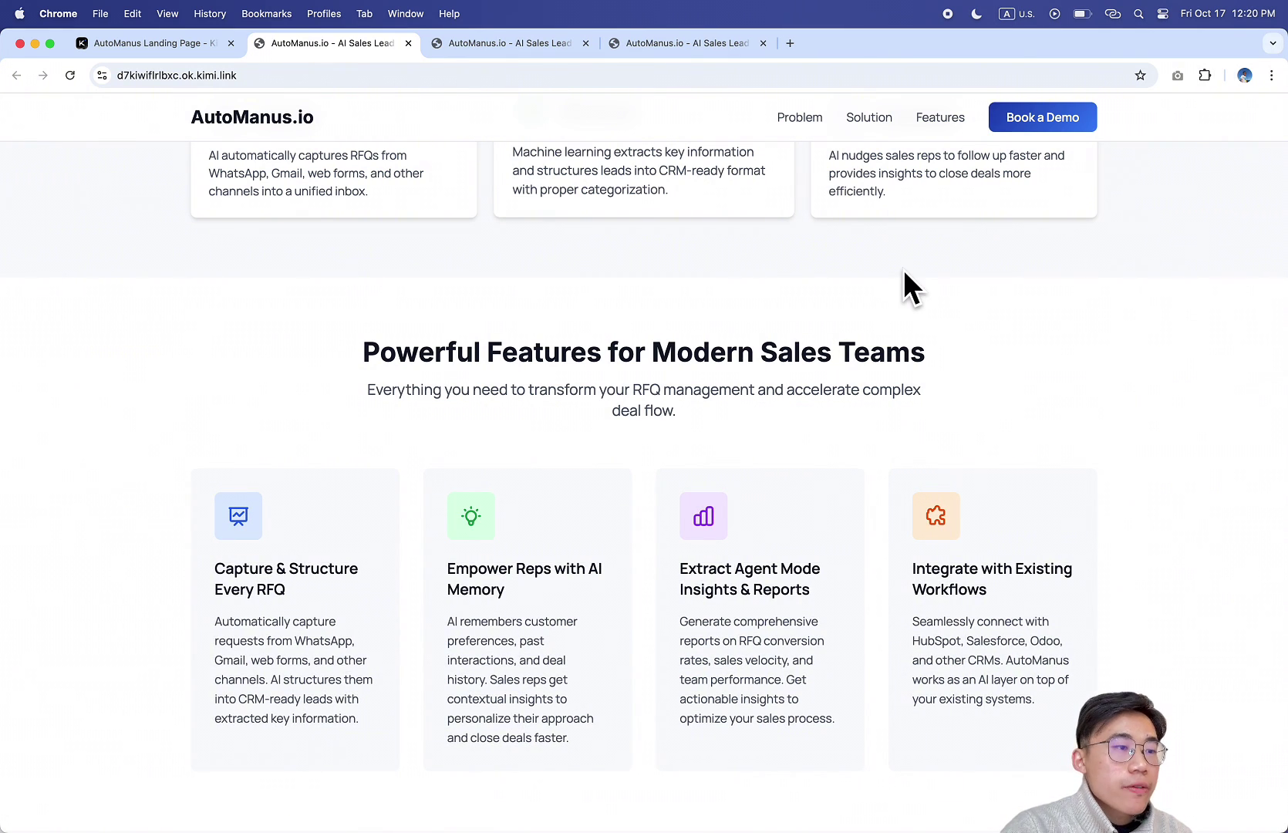
Return to the Kimi chat and review the task's eight todo items.
key(ctrl+shift+Tab)
scroll(454, 452, down, 5)
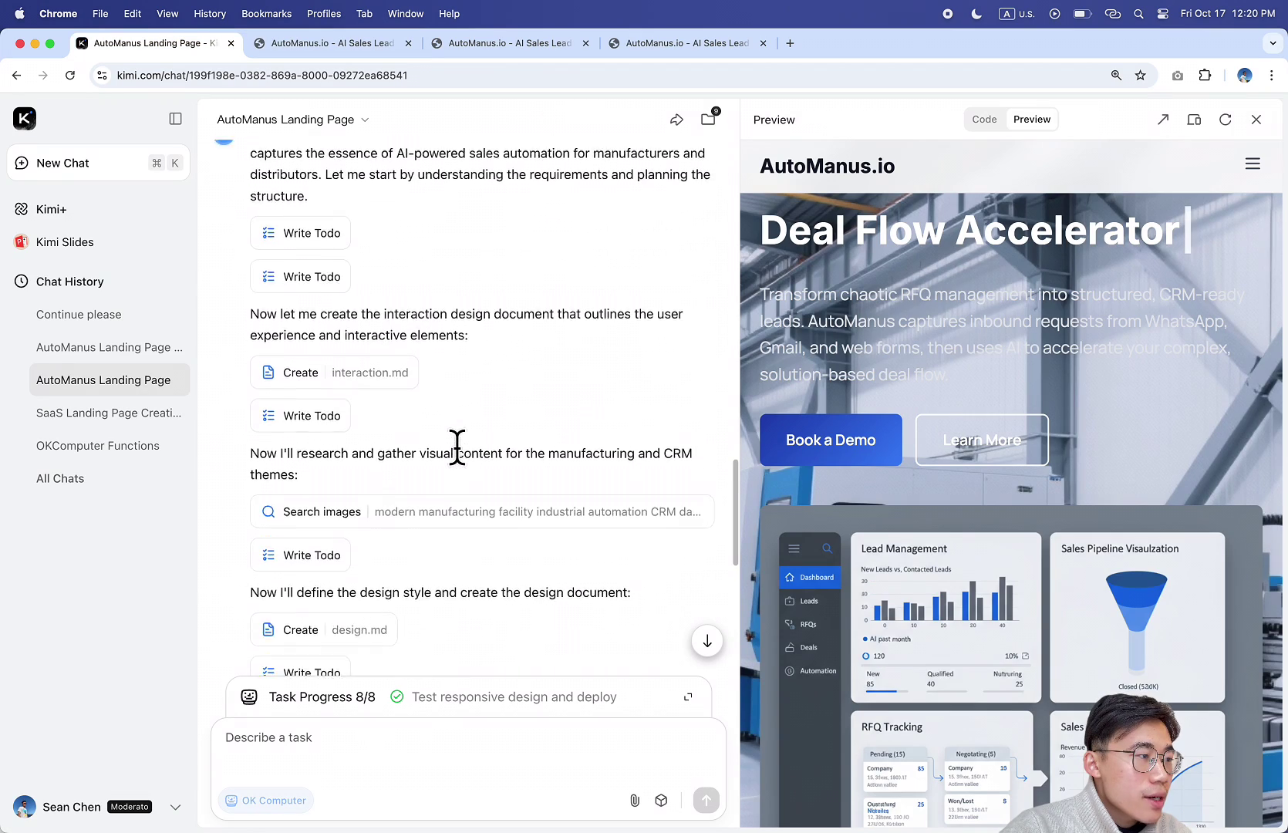
scroll(457, 446, up, 2)
scroll(457, 447, down, 1)
click(309, 293)
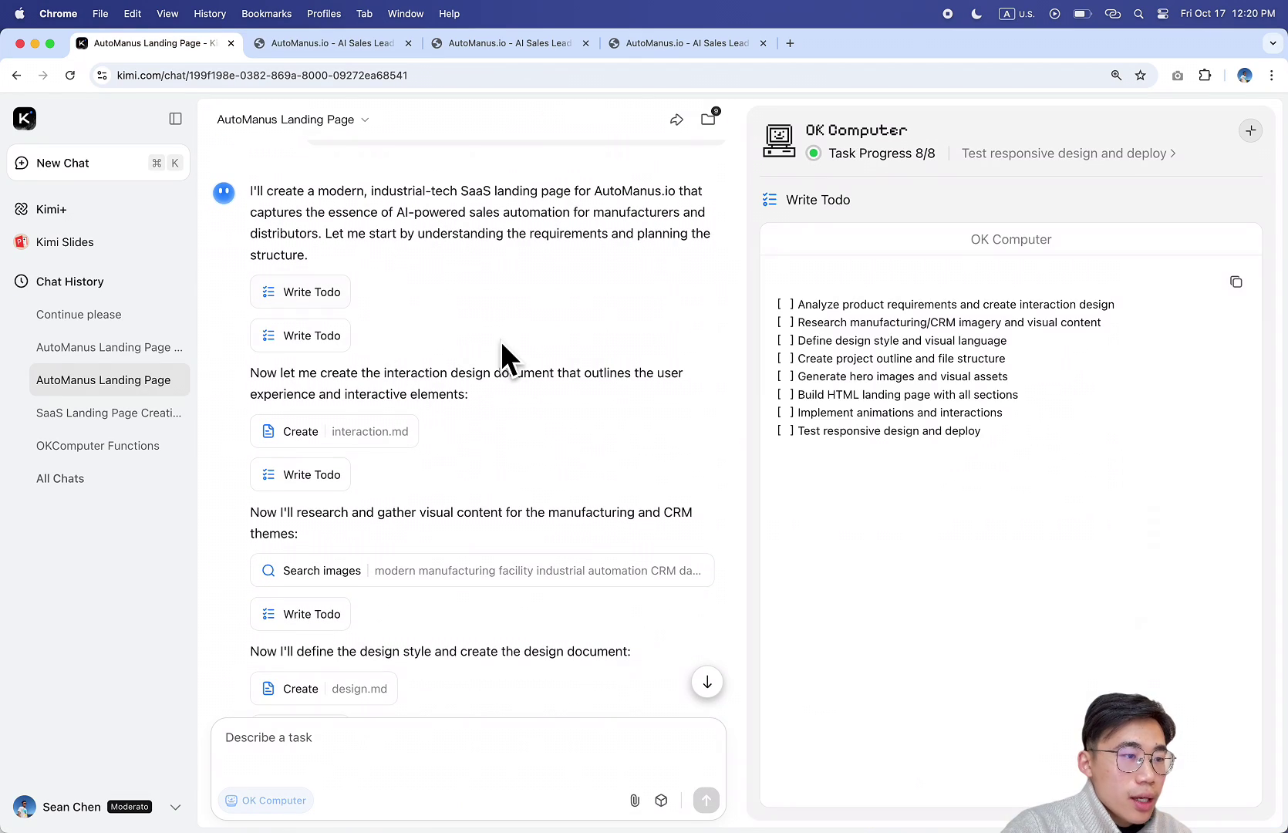
drag(778, 305, 1050, 483)
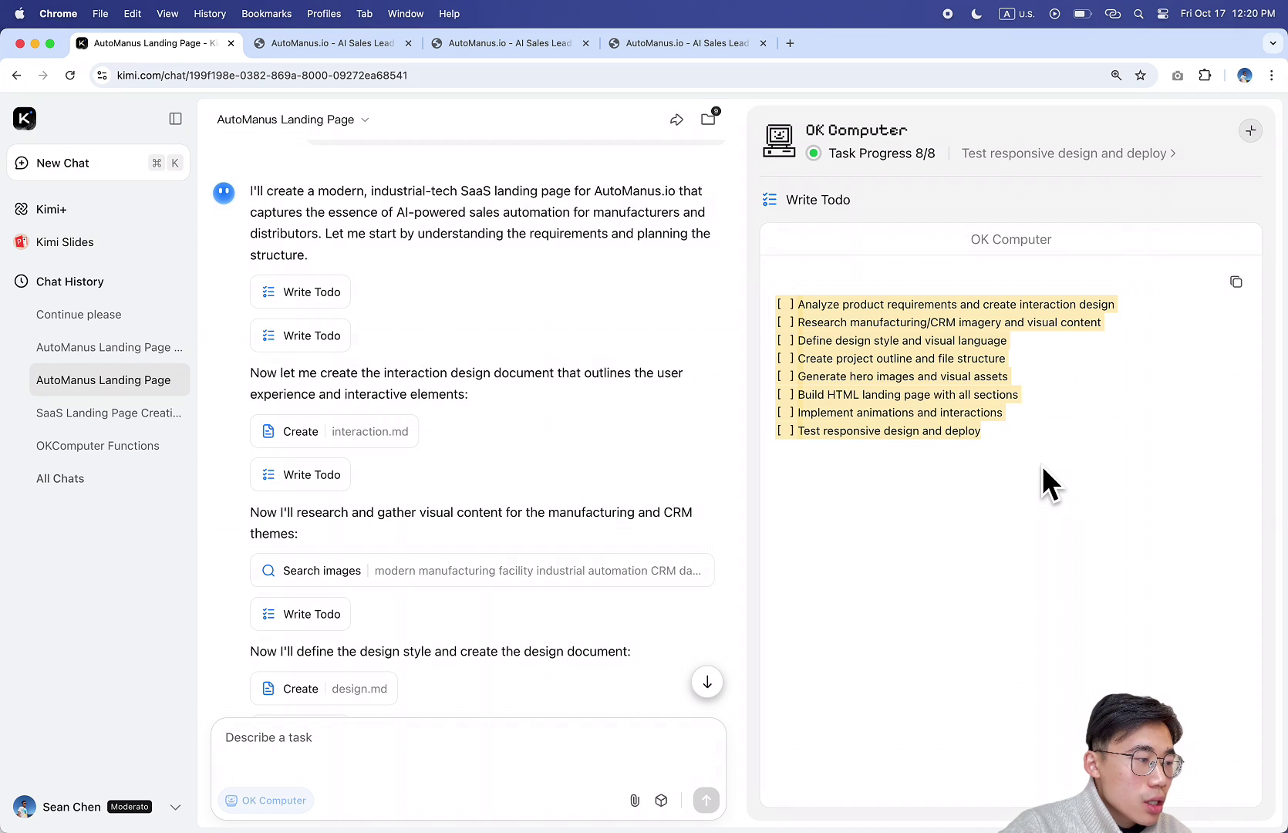
click(757, 438)
Open interaction.md and the manufacturing image search results.
click(389, 432)
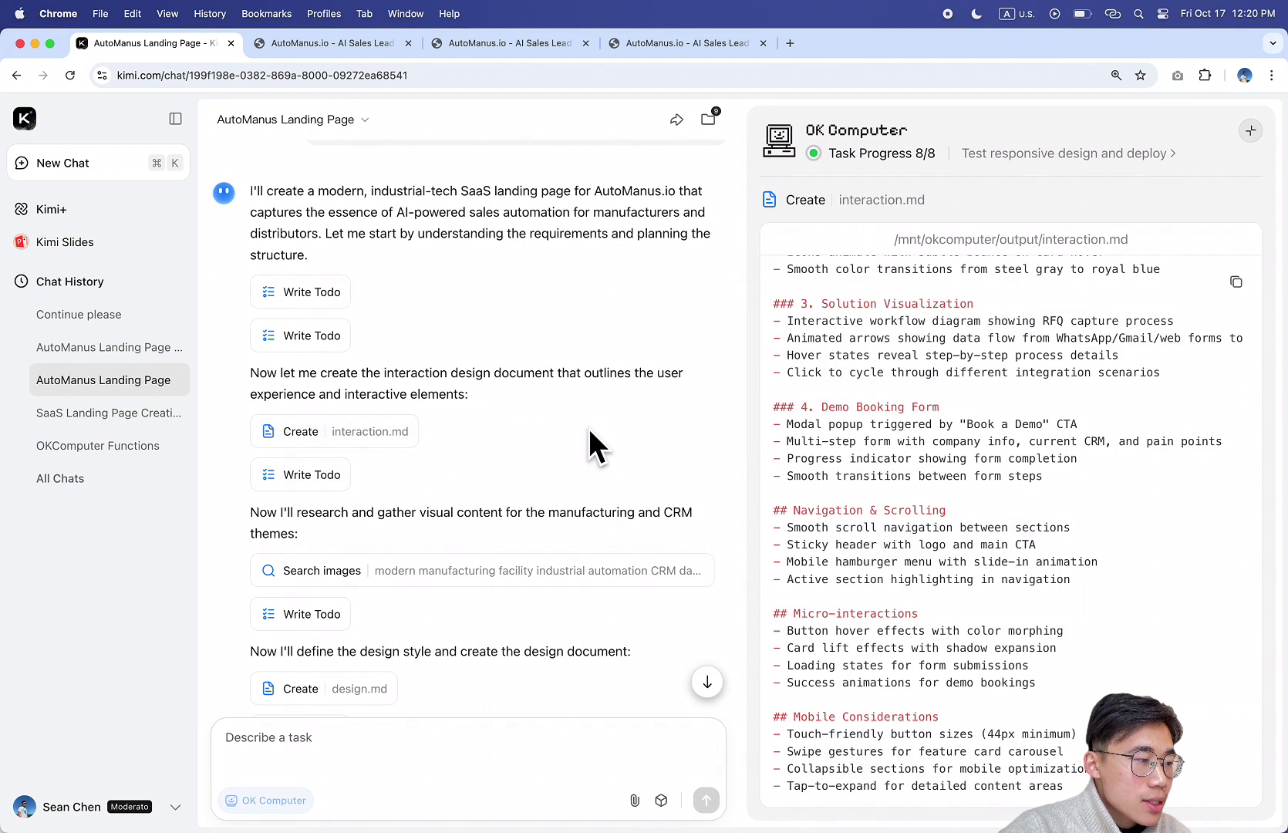
scroll(589, 446, down, 1)
click(679, 483)
scroll(992, 487, up, 4)
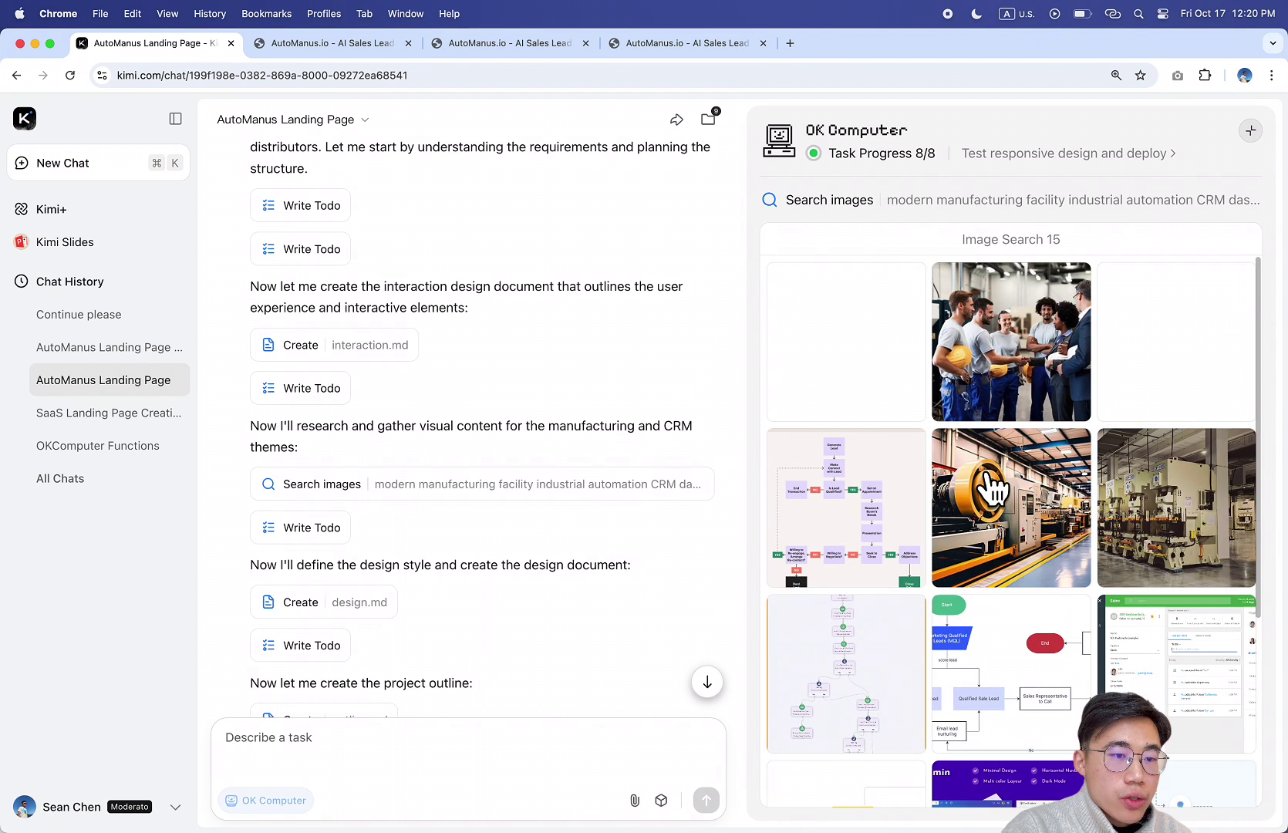
scroll(646, 417, down, 1)
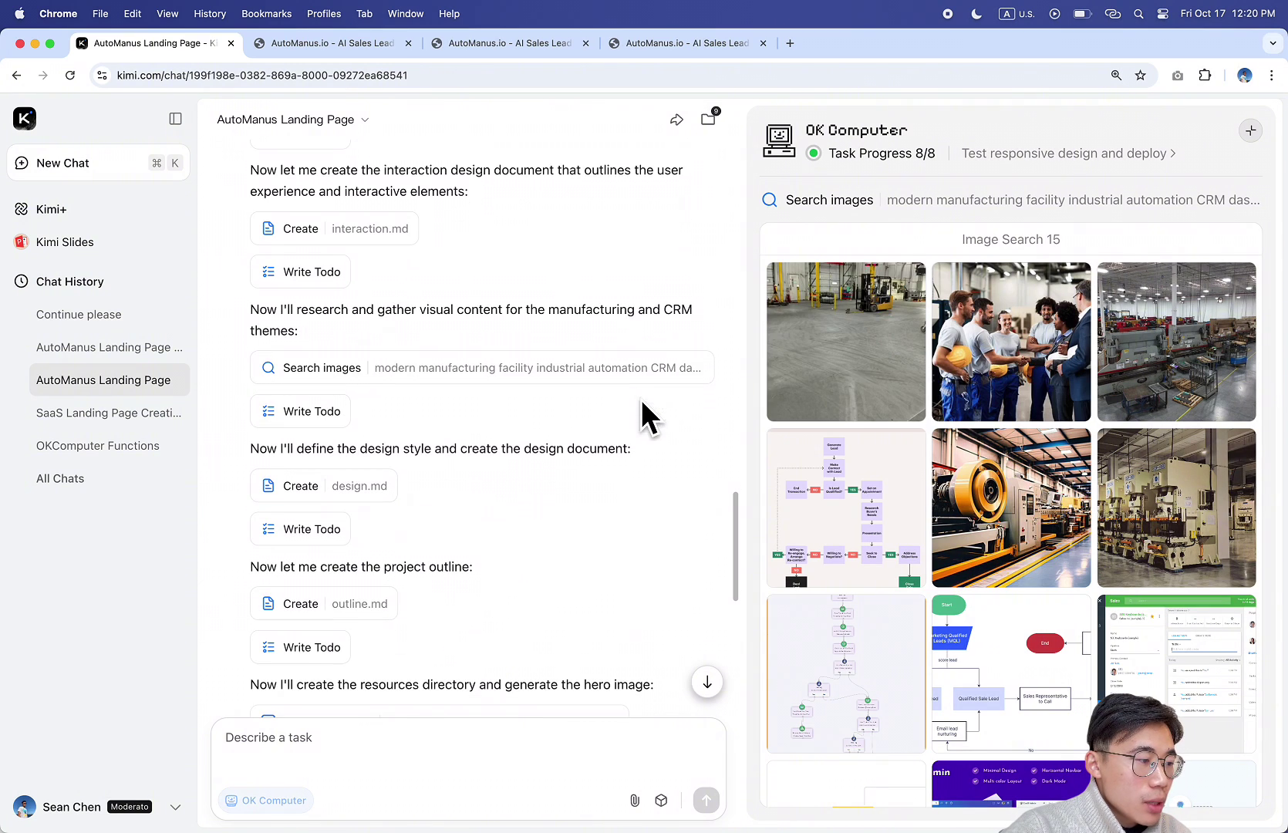
scroll(401, 486, down, 2)
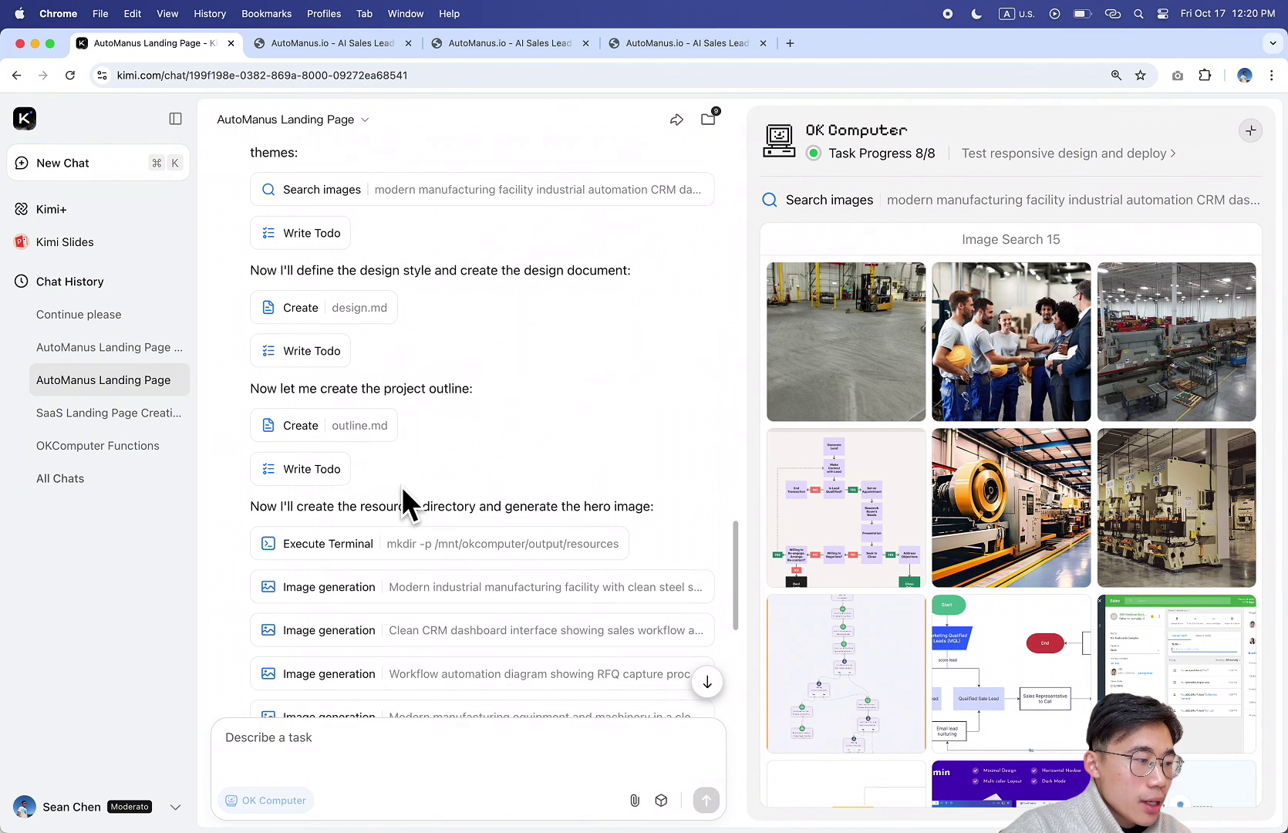
View the generated factory hero image and the RFQ workflow automation diagram.
click(413, 590)
scroll(409, 590, down, 2)
scroll(408, 590, down, 1)
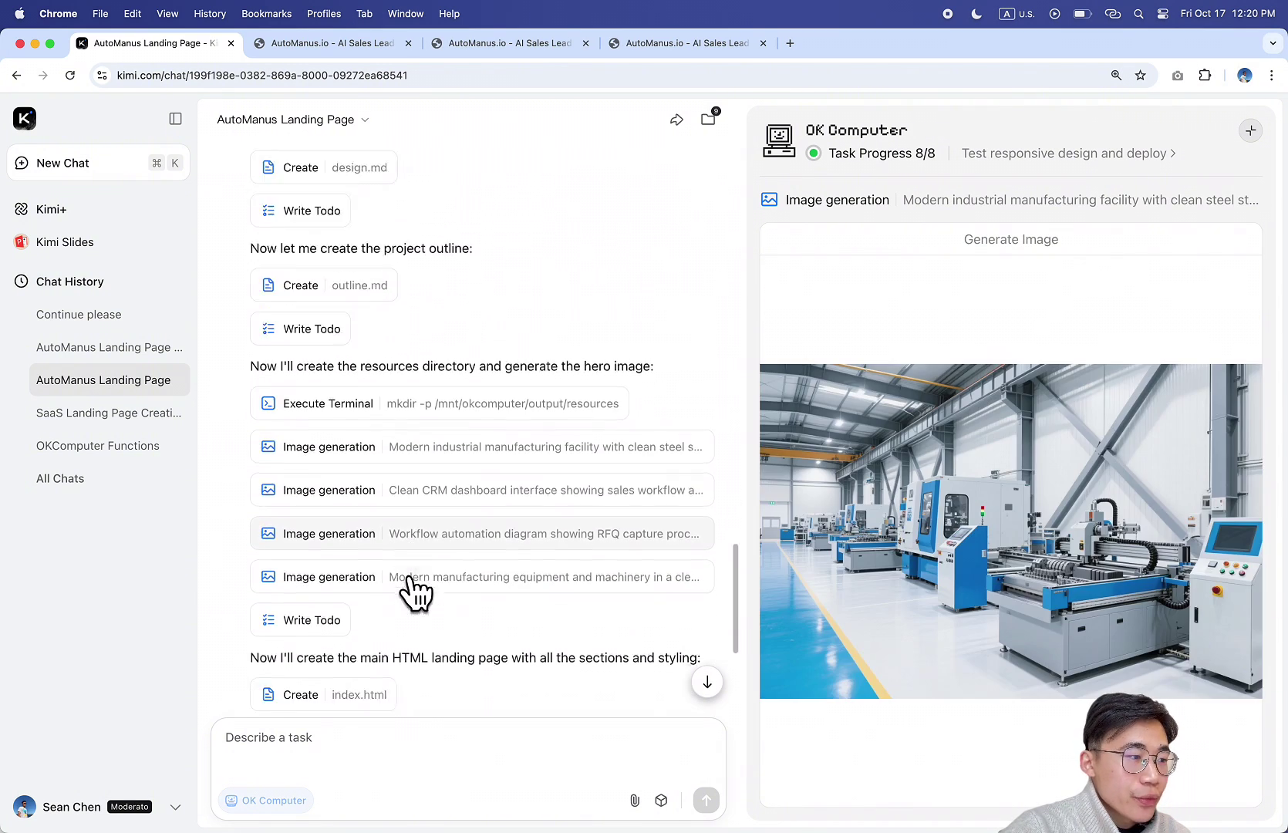
click(411, 536)
scroll(540, 462, down, 5)
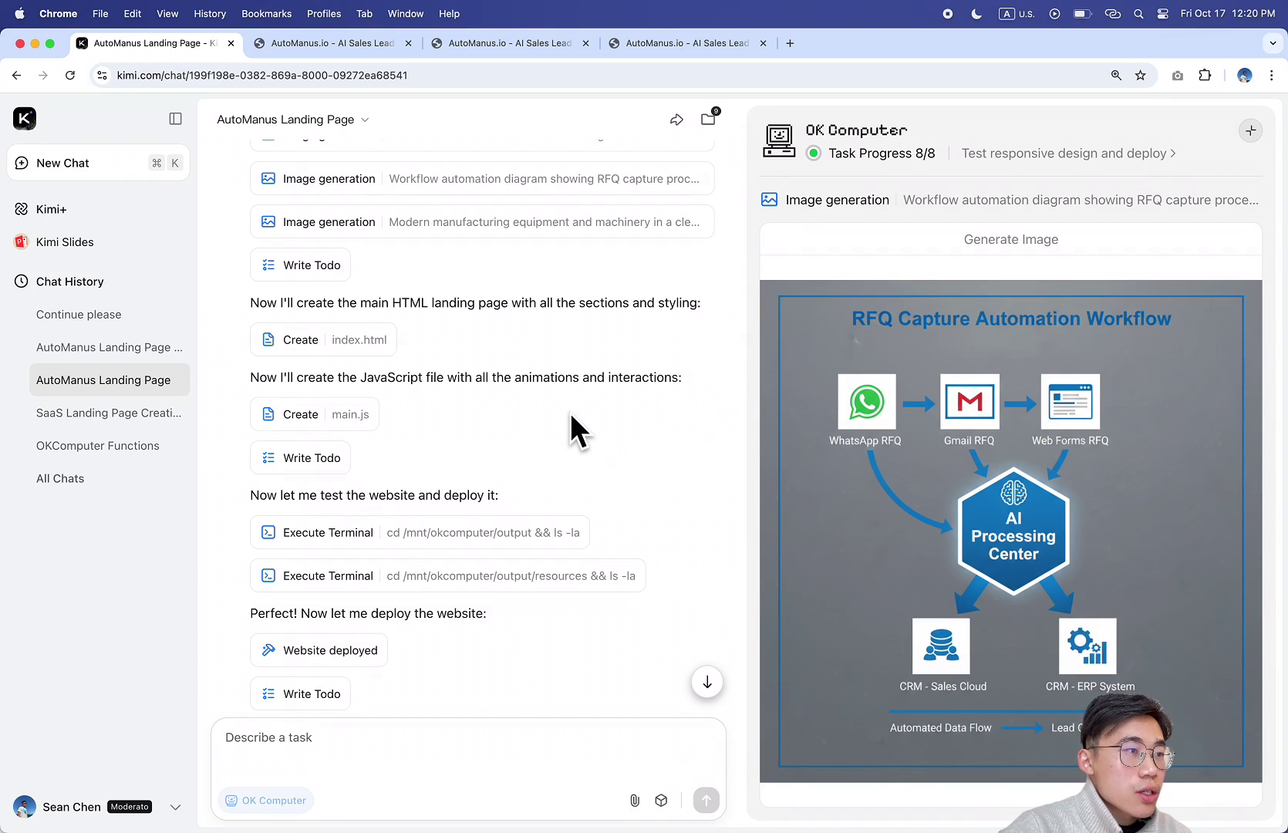
Show the top of the Notion Landing Page Prompt and highlight its opening role description.
key(ctrl+Right)
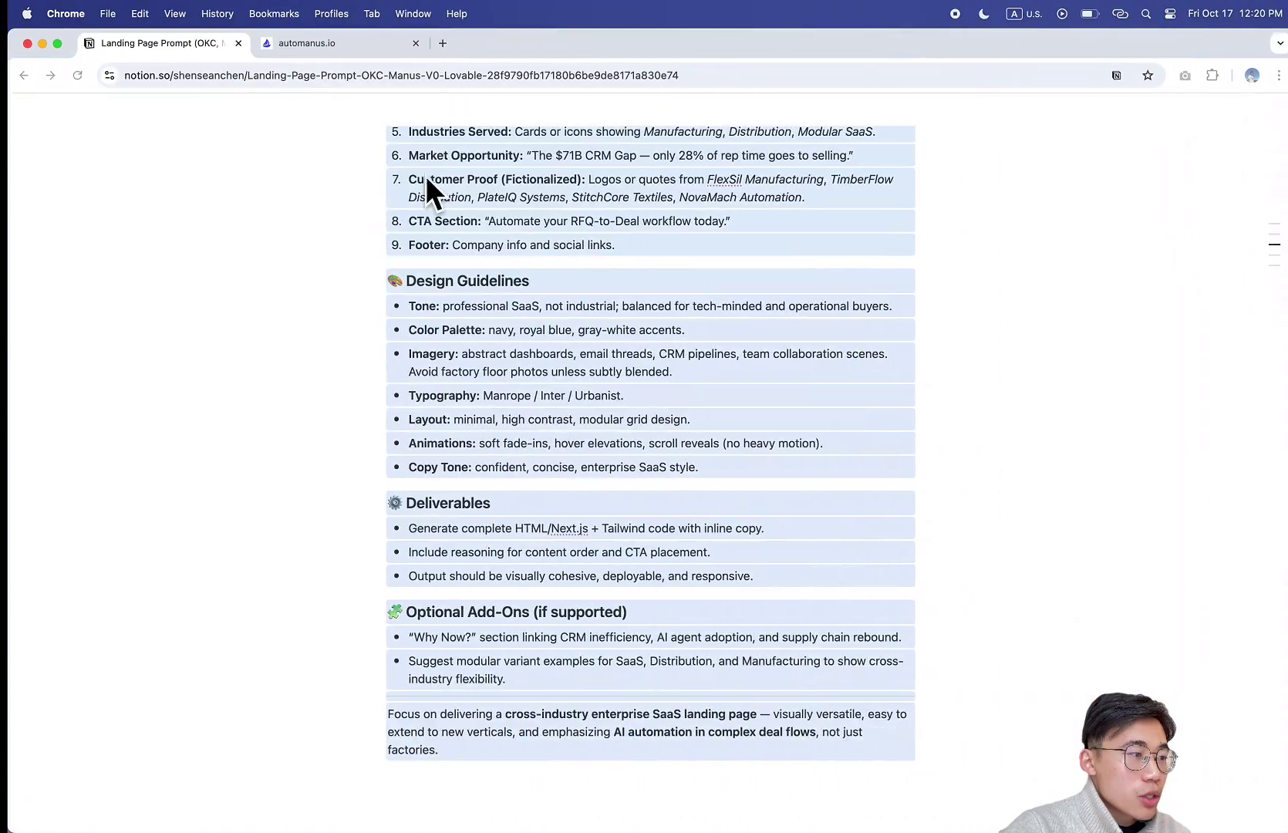
scroll(371, 308, up, 7)
scroll(318, 417, up, 3)
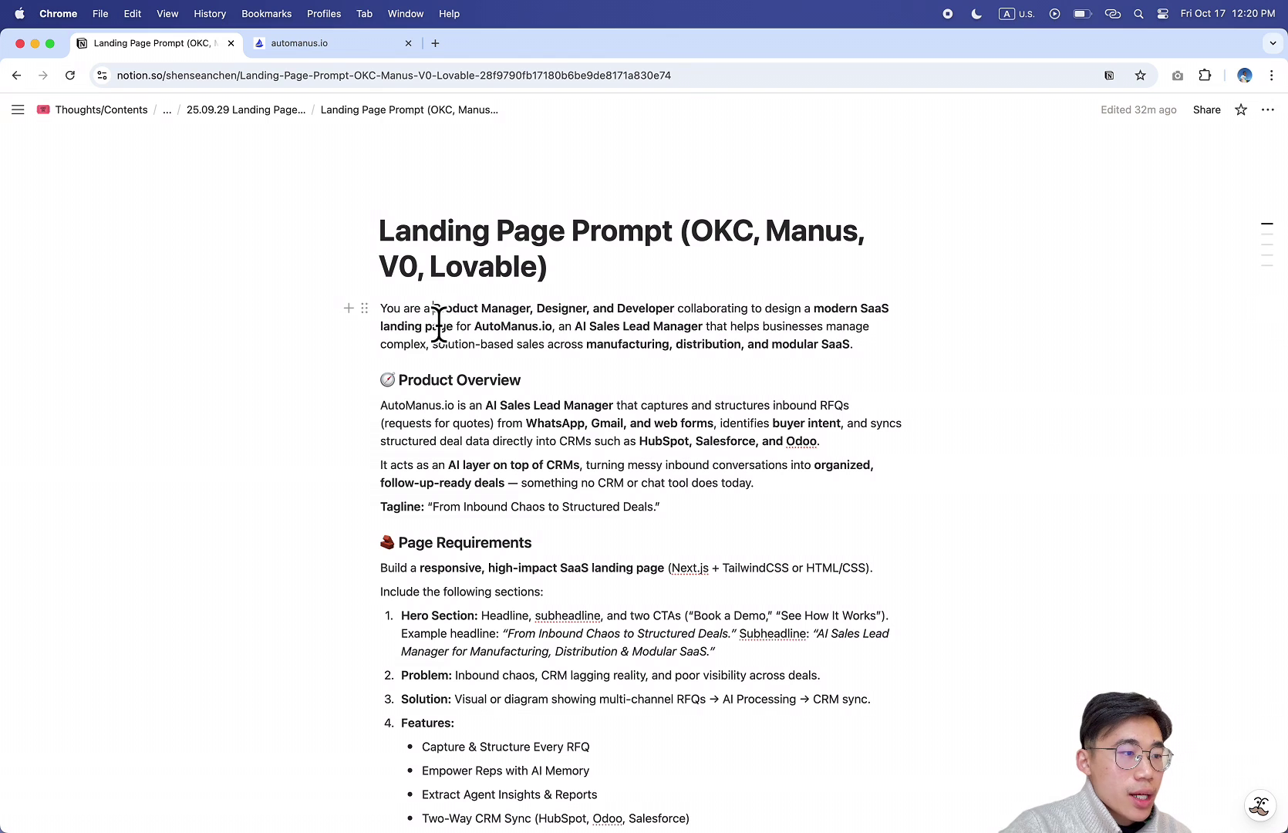
drag(432, 309, 679, 319)
click(766, 326)
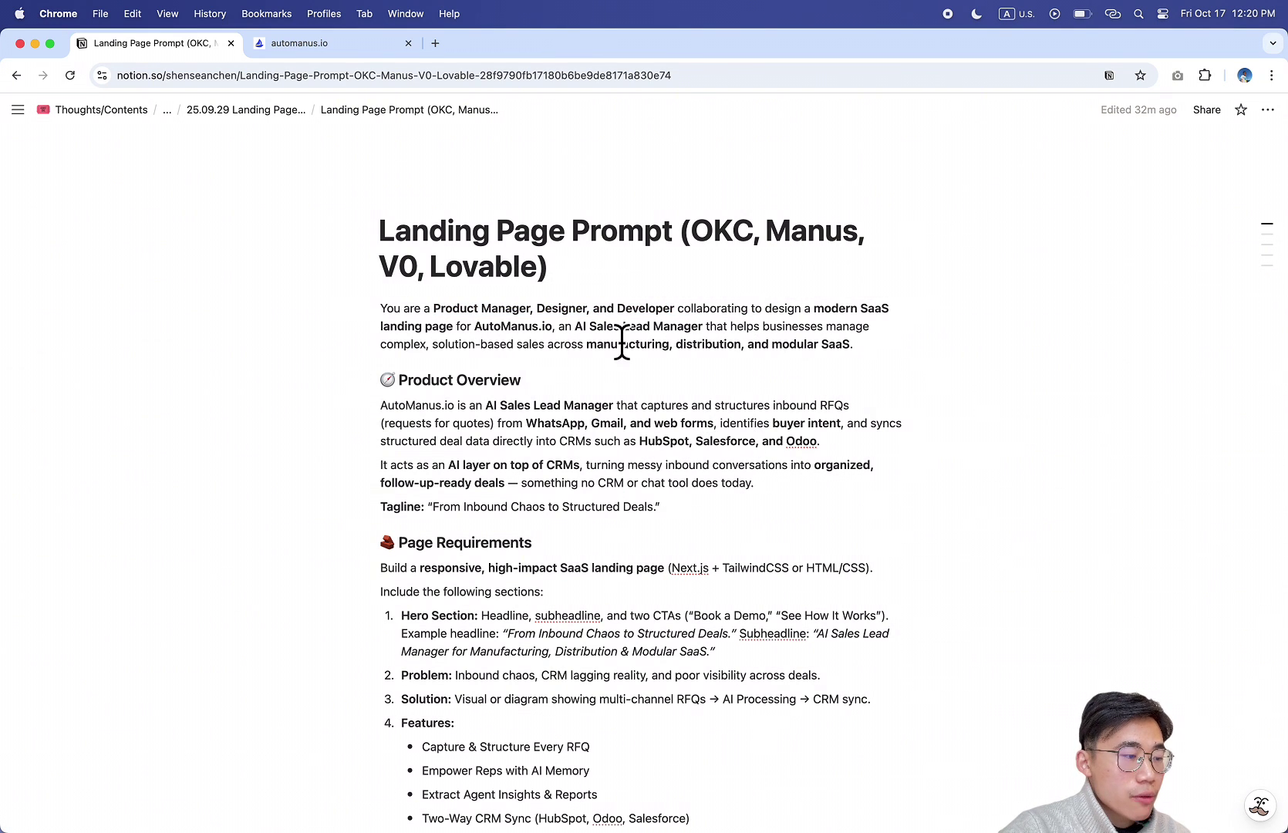
key(ctrl+Left)
scroll(533, 478, down, 10)
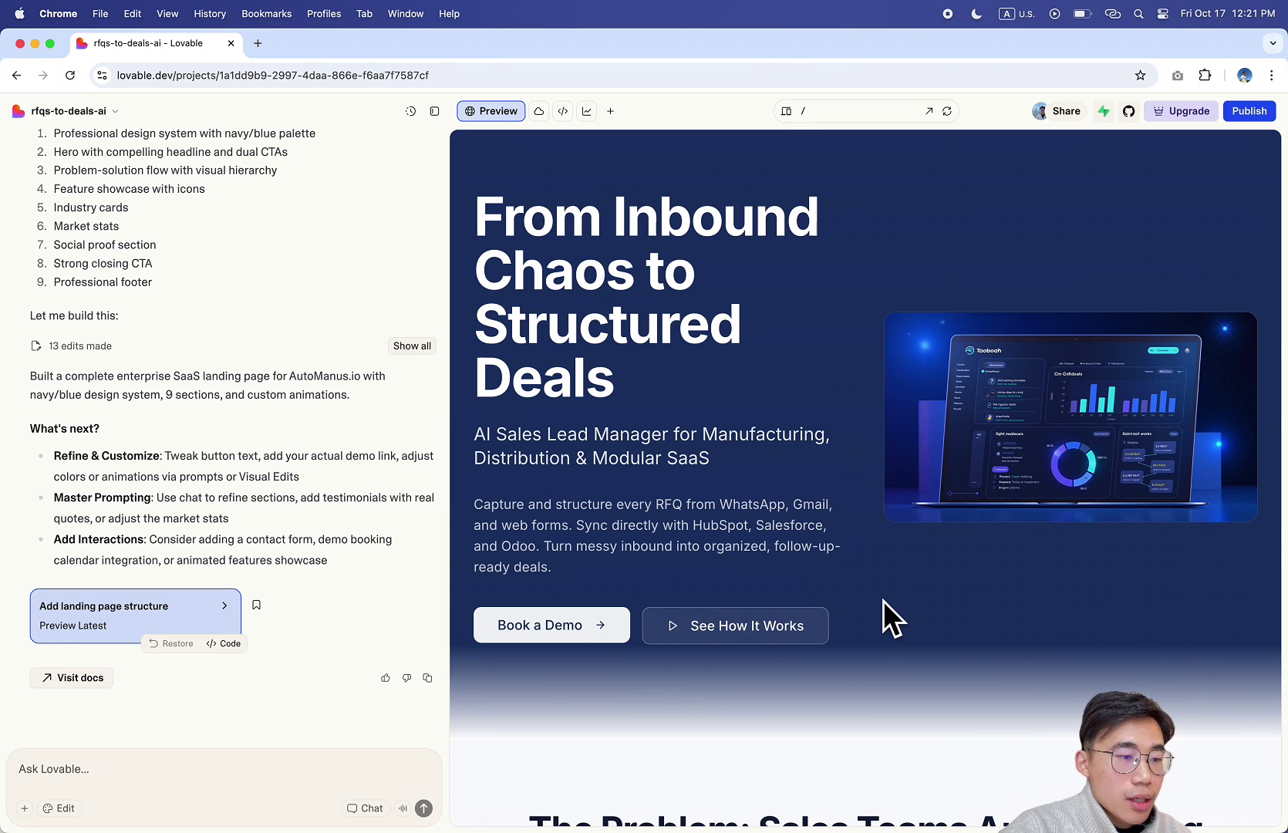
scroll(884, 600, down, 3)
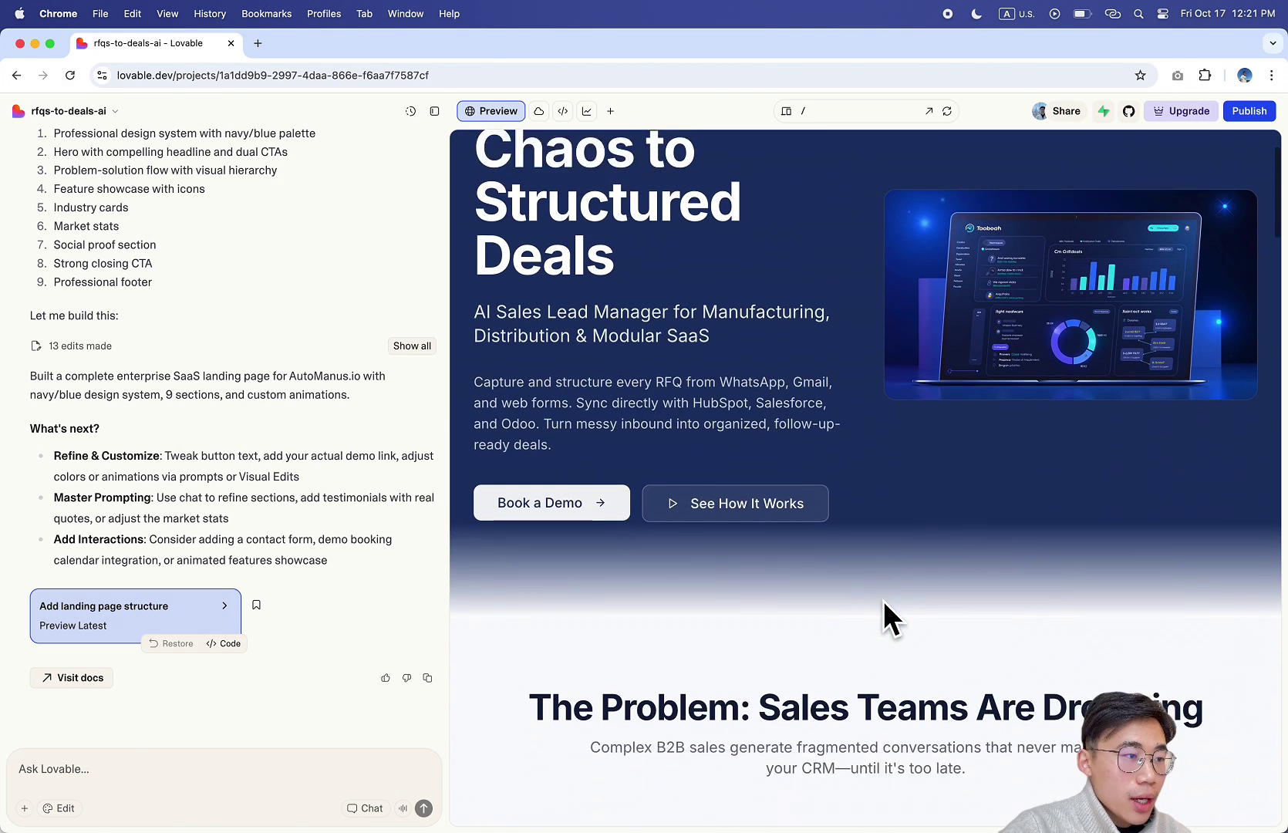
scroll(857, 648, up, 3)
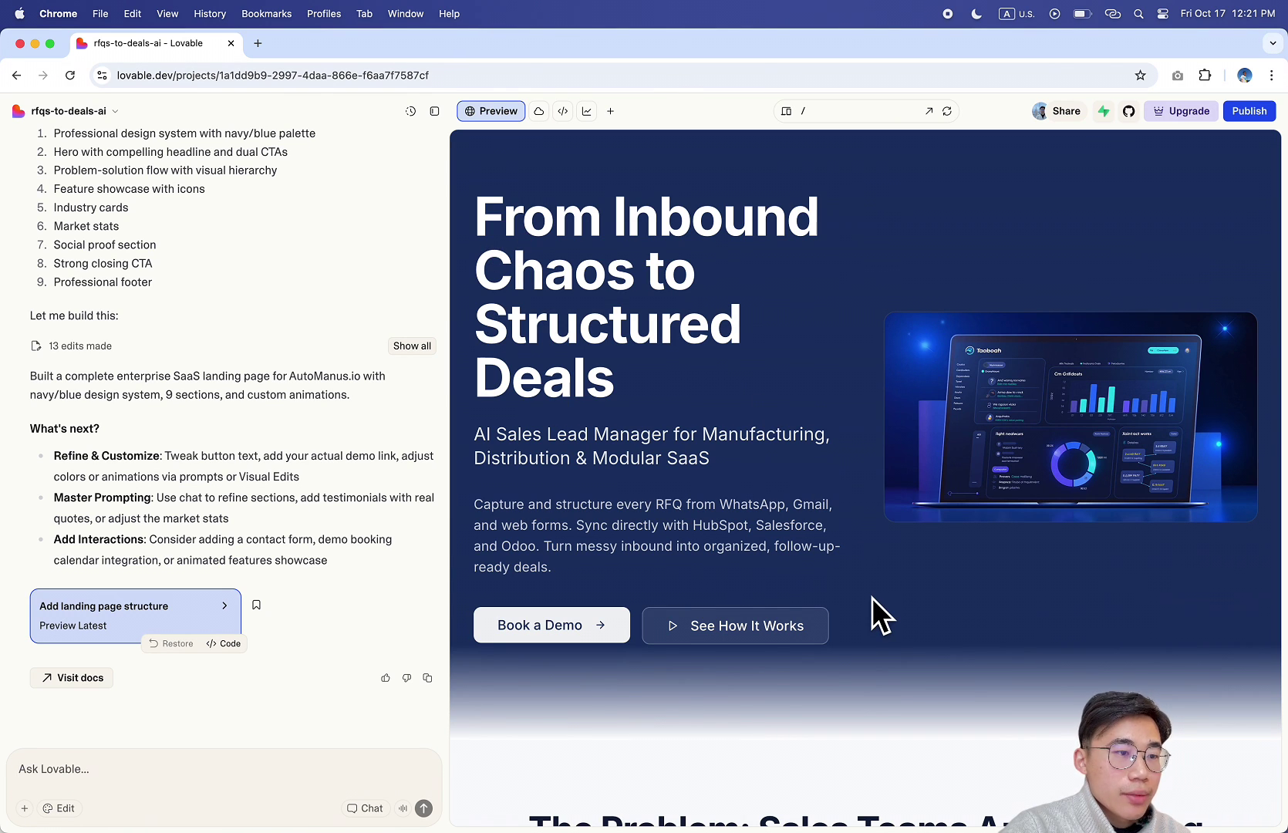
scroll(872, 597, down, 10)
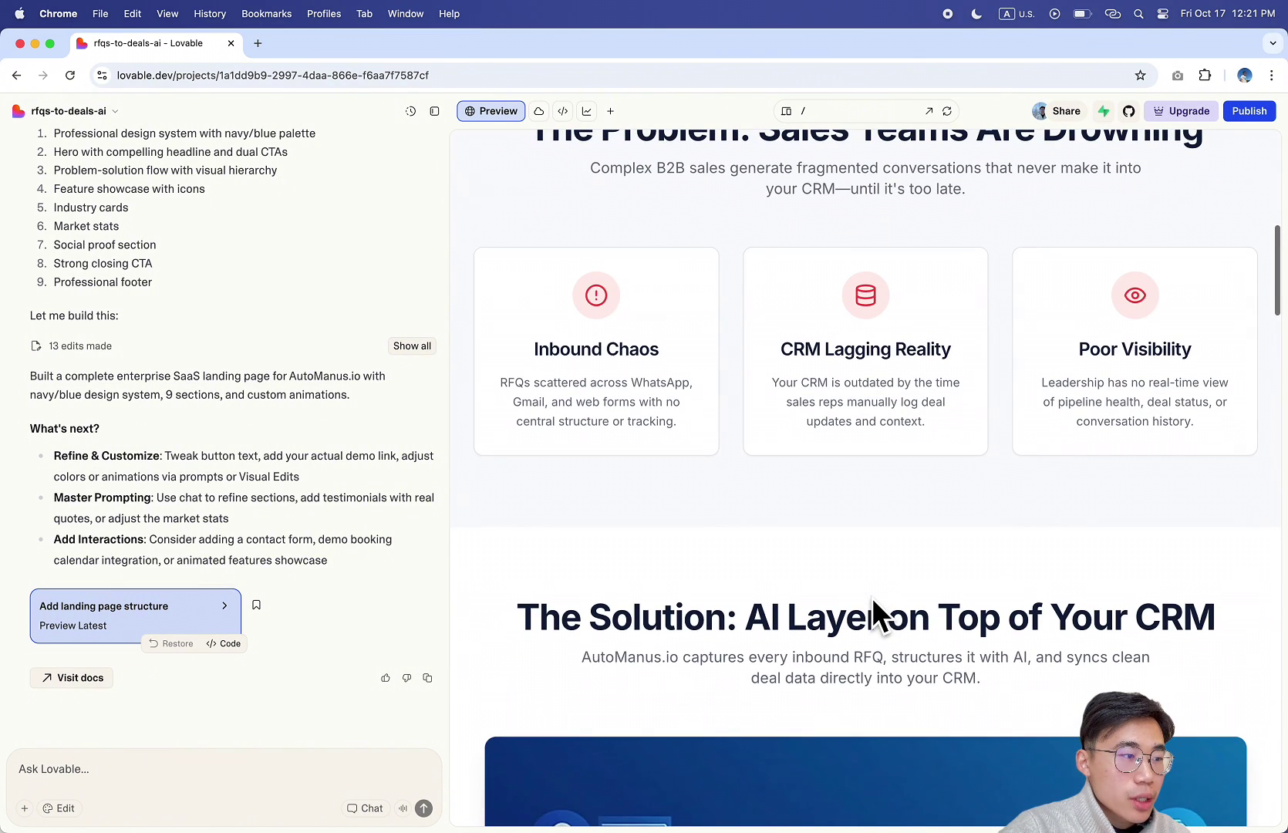
scroll(694, 370, up, 2)
scroll(838, 489, down, 6)
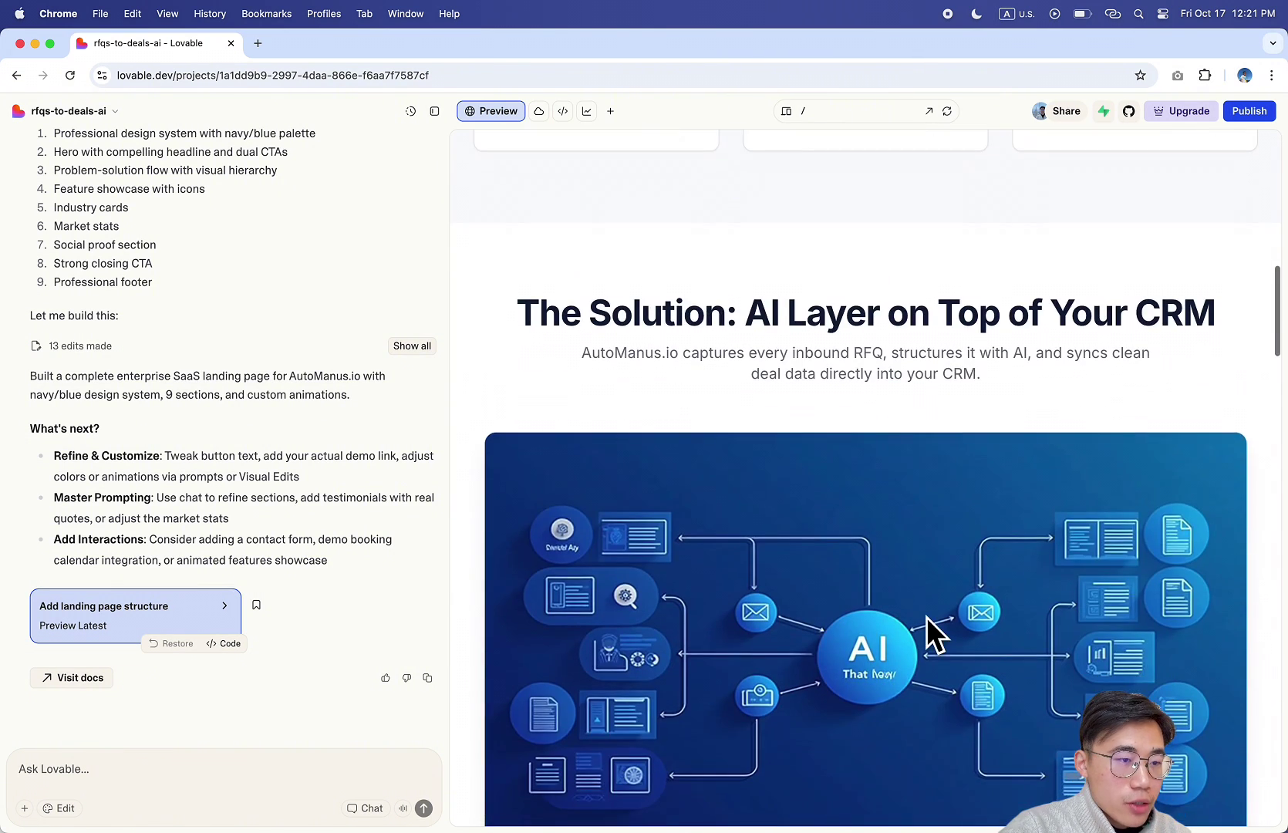
scroll(928, 616, down, 5)
scroll(927, 618, up, 3)
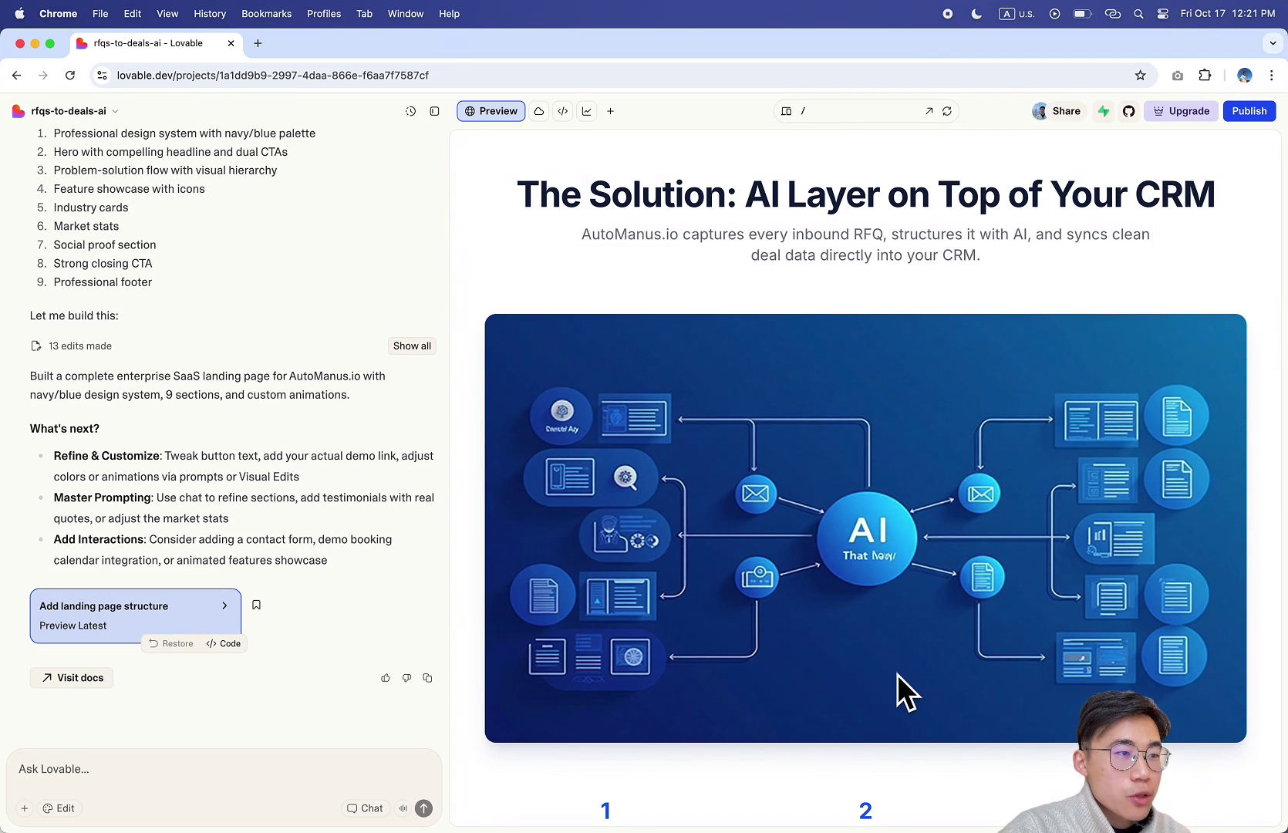
scroll(898, 675, down, 3)
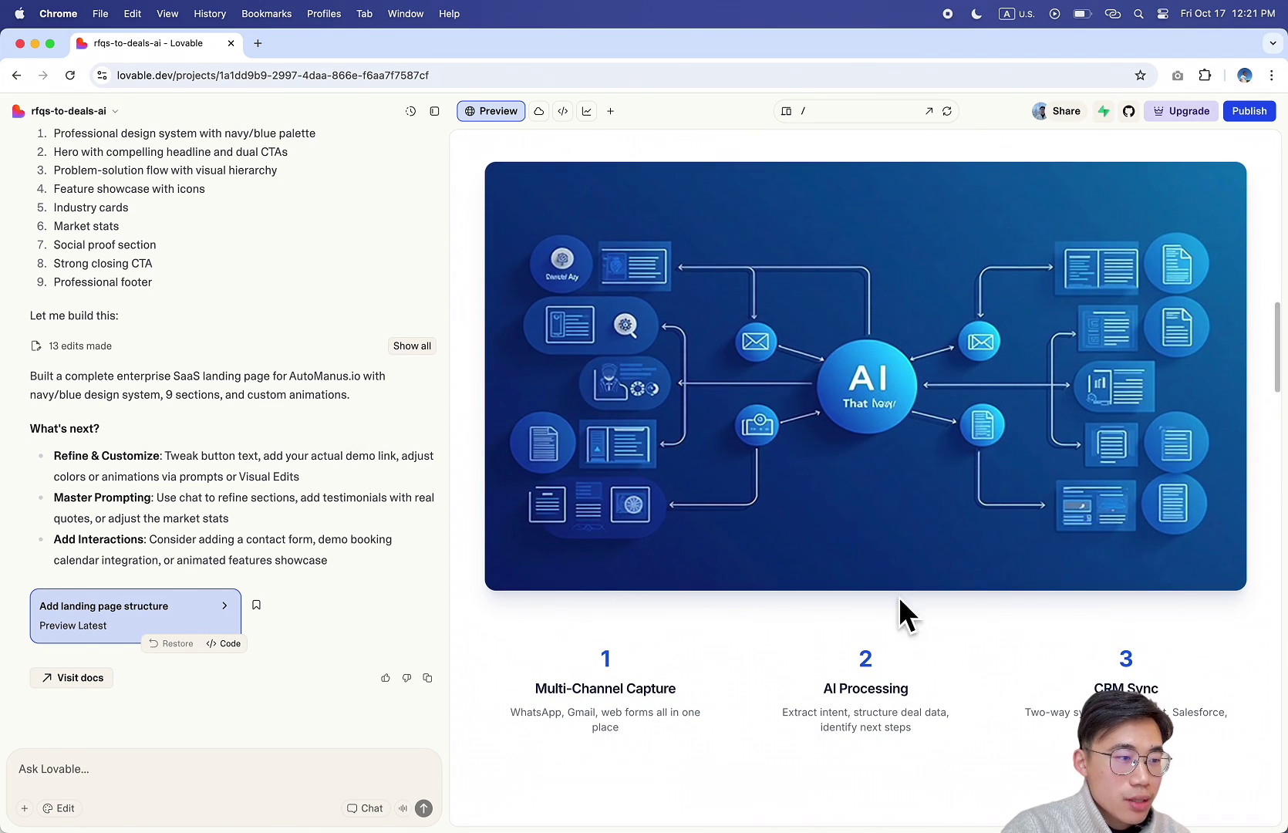
scroll(909, 424, down, 10)
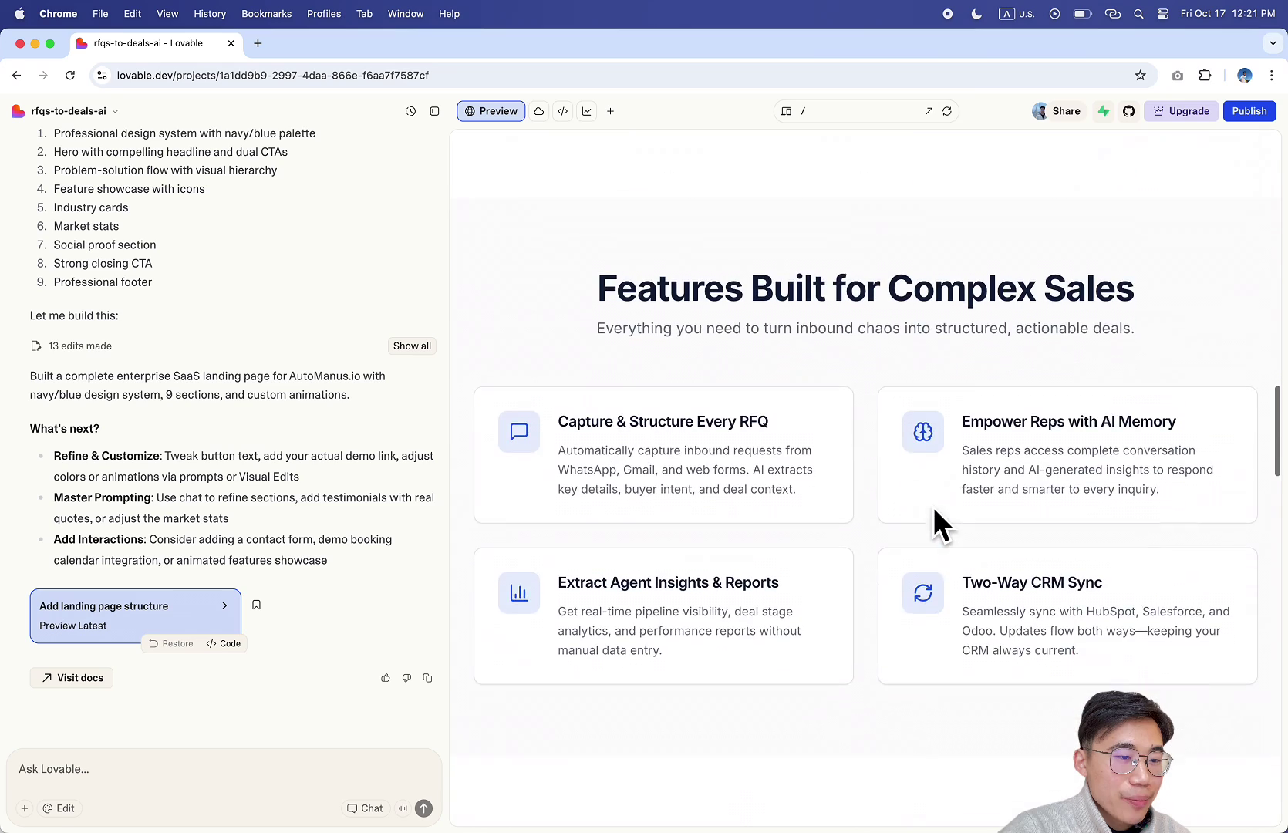
scroll(878, 578, down, 8)
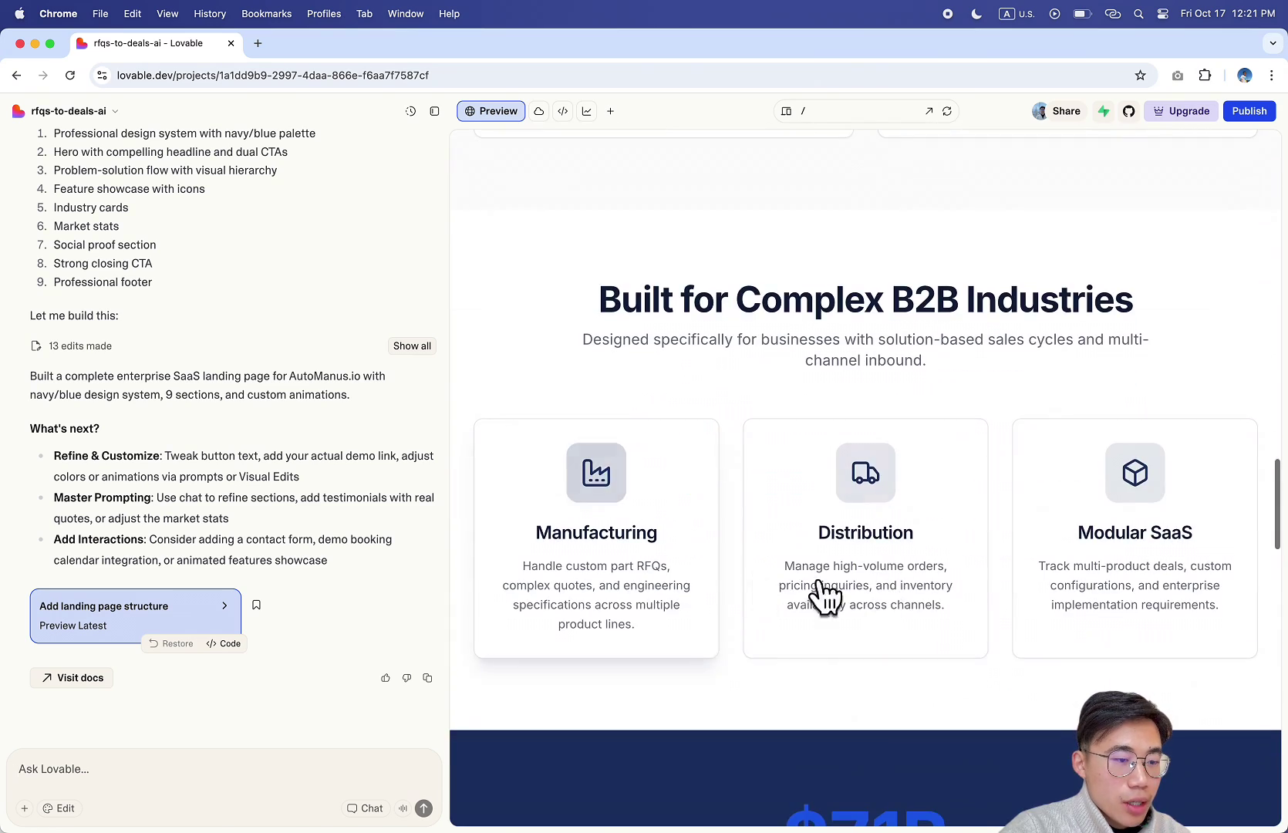
scroll(980, 636, down, 10)
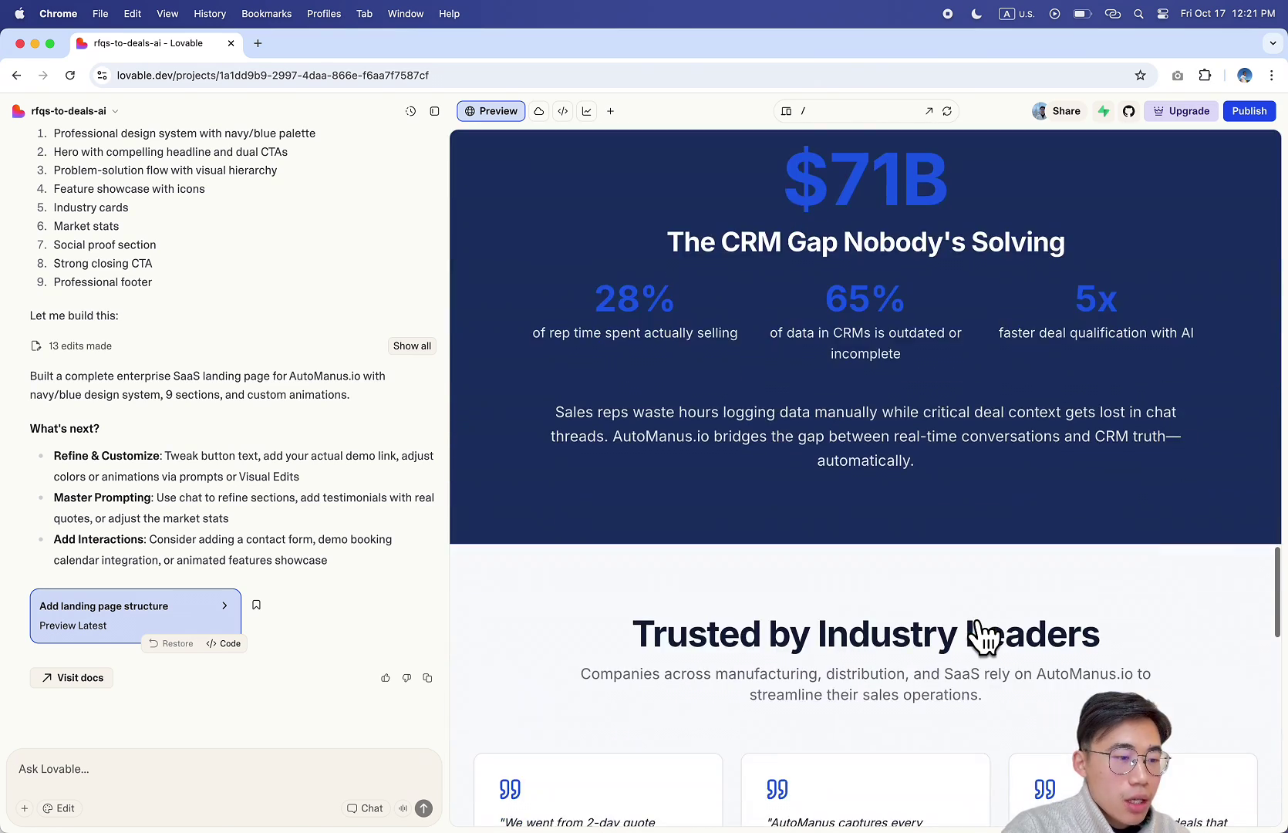
scroll(981, 636, down, 16)
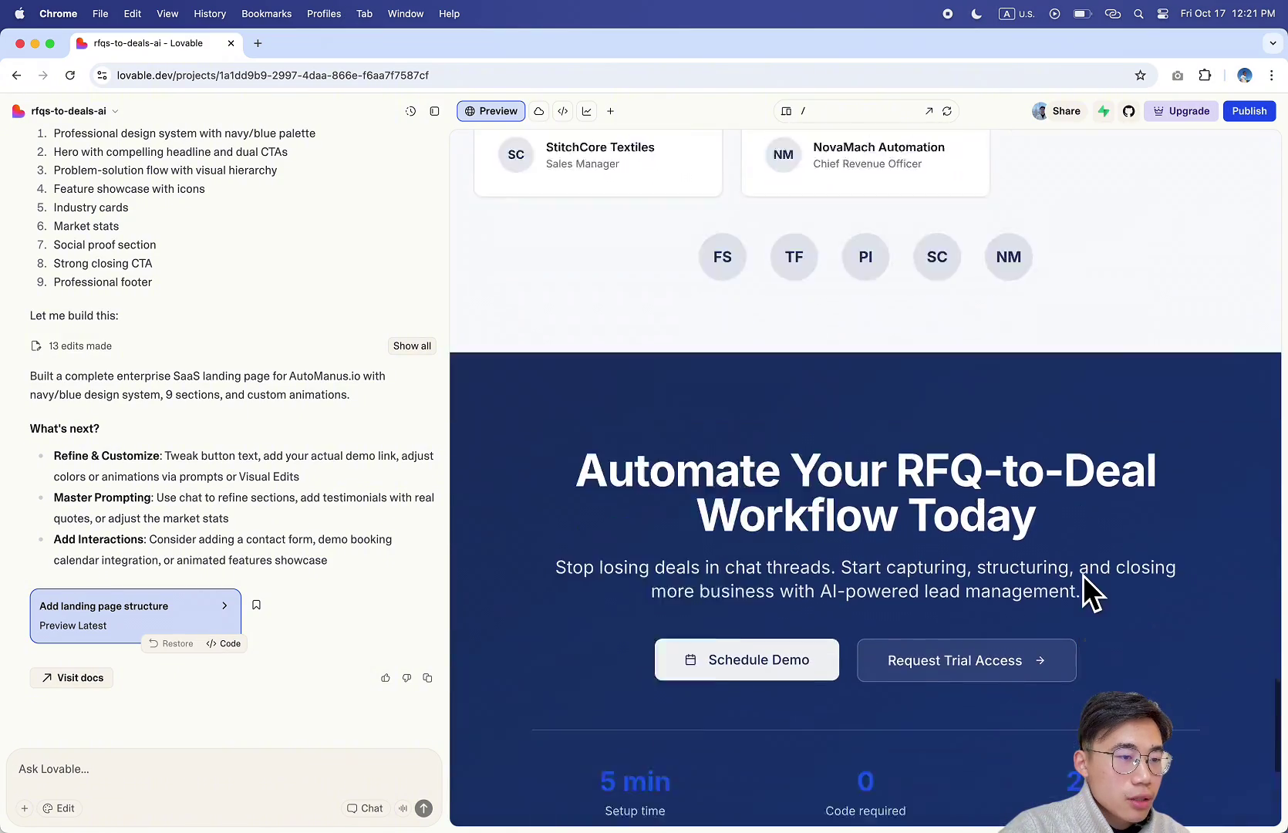
scroll(1083, 576, down, 6)
scroll(1003, 580, up, 20)
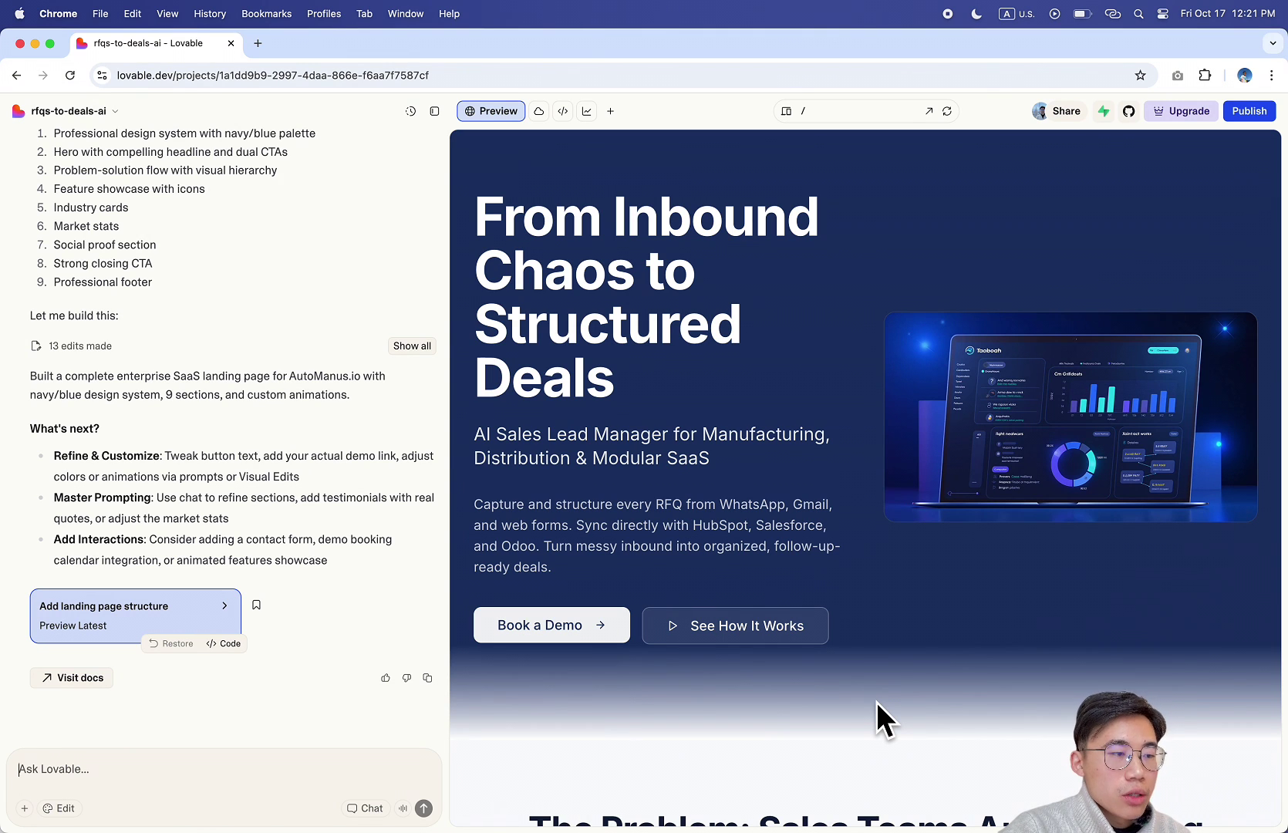
Expand Lovable's '13 edits made' row to list every edited file and generated image.
scroll(204, 515, up, 10)
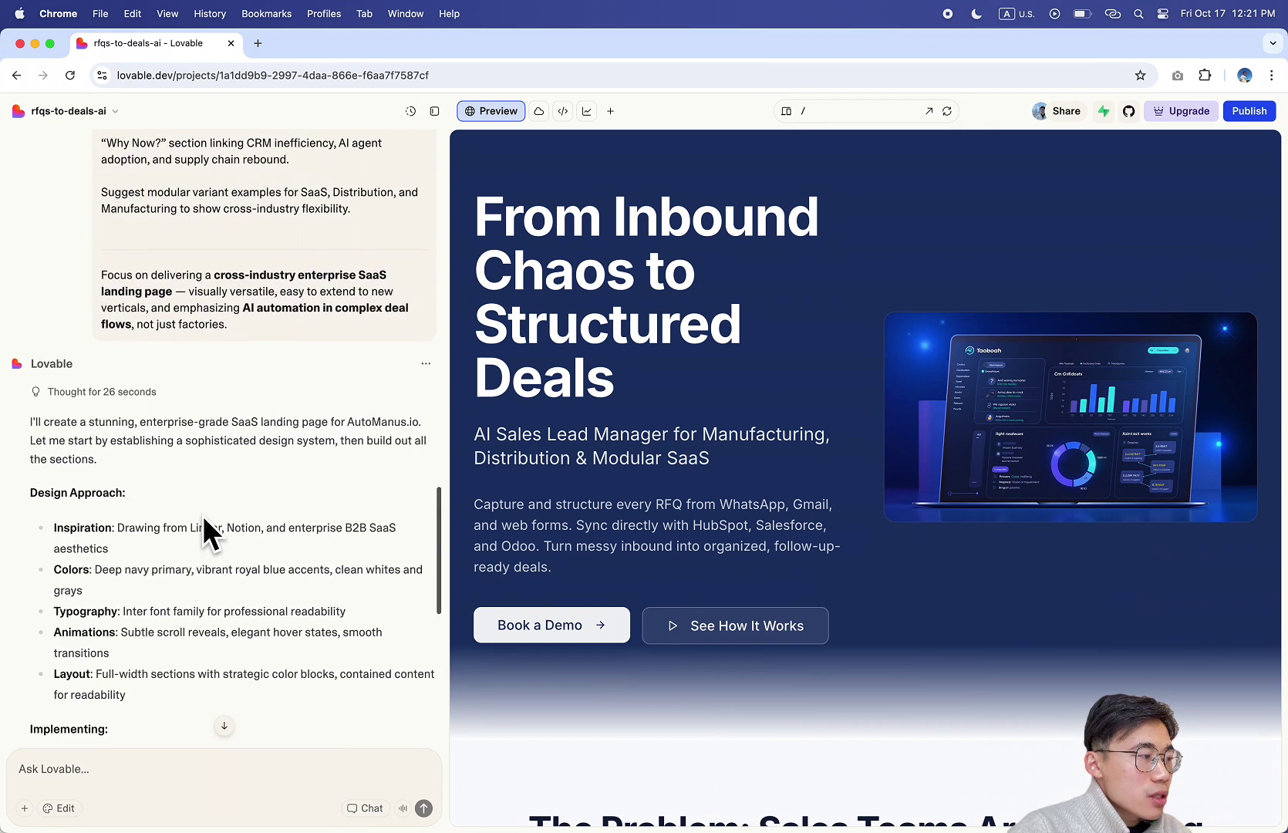
scroll(232, 563, down, 3)
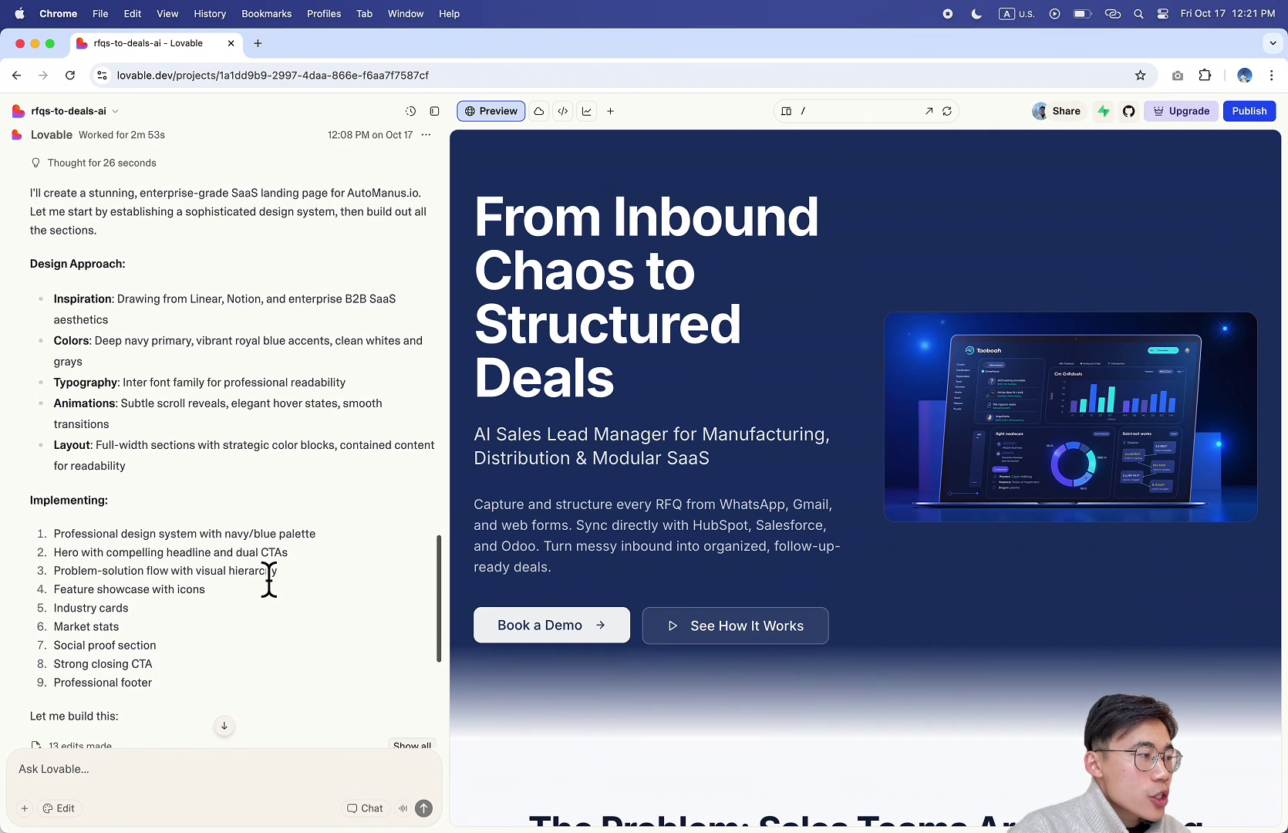
scroll(87, 273, up, 2)
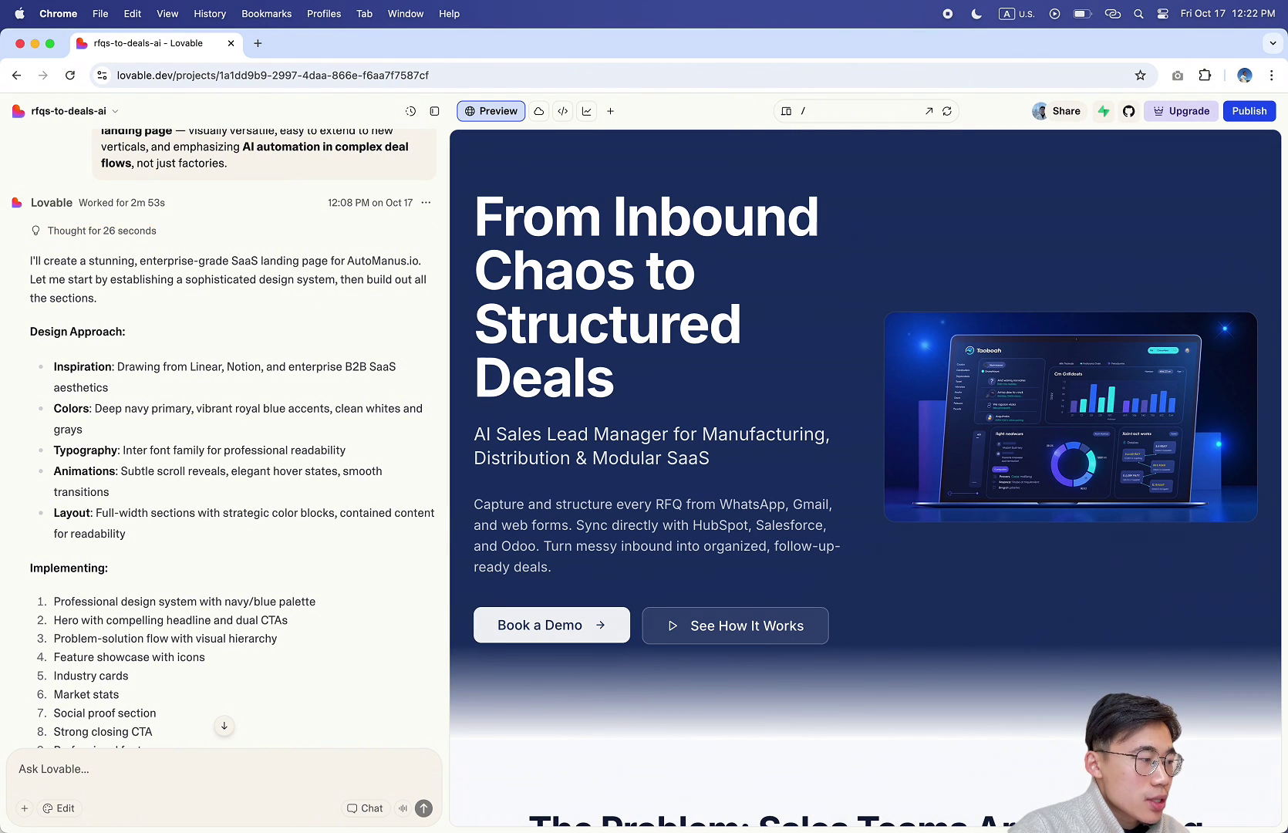
scroll(216, 430, down, 10)
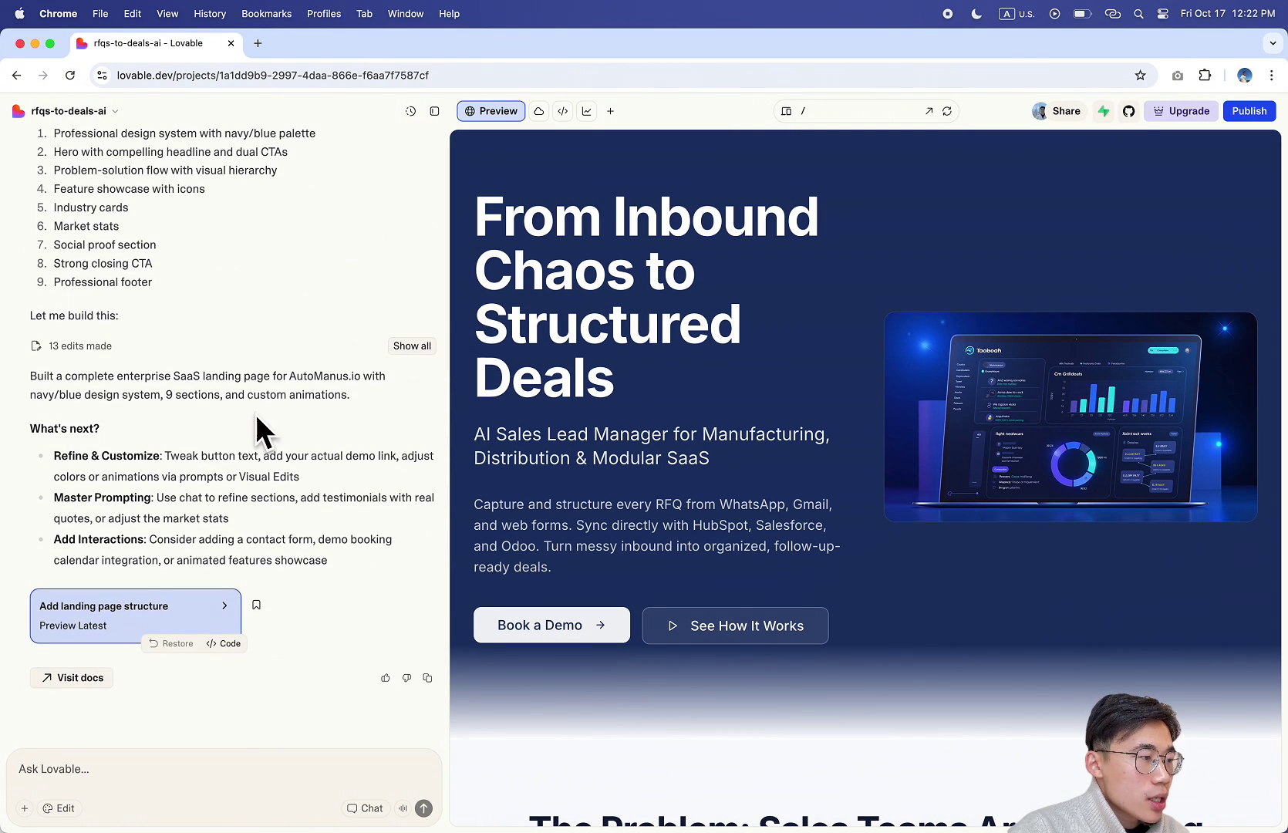
click(411, 347)
scroll(247, 521, down, 3)
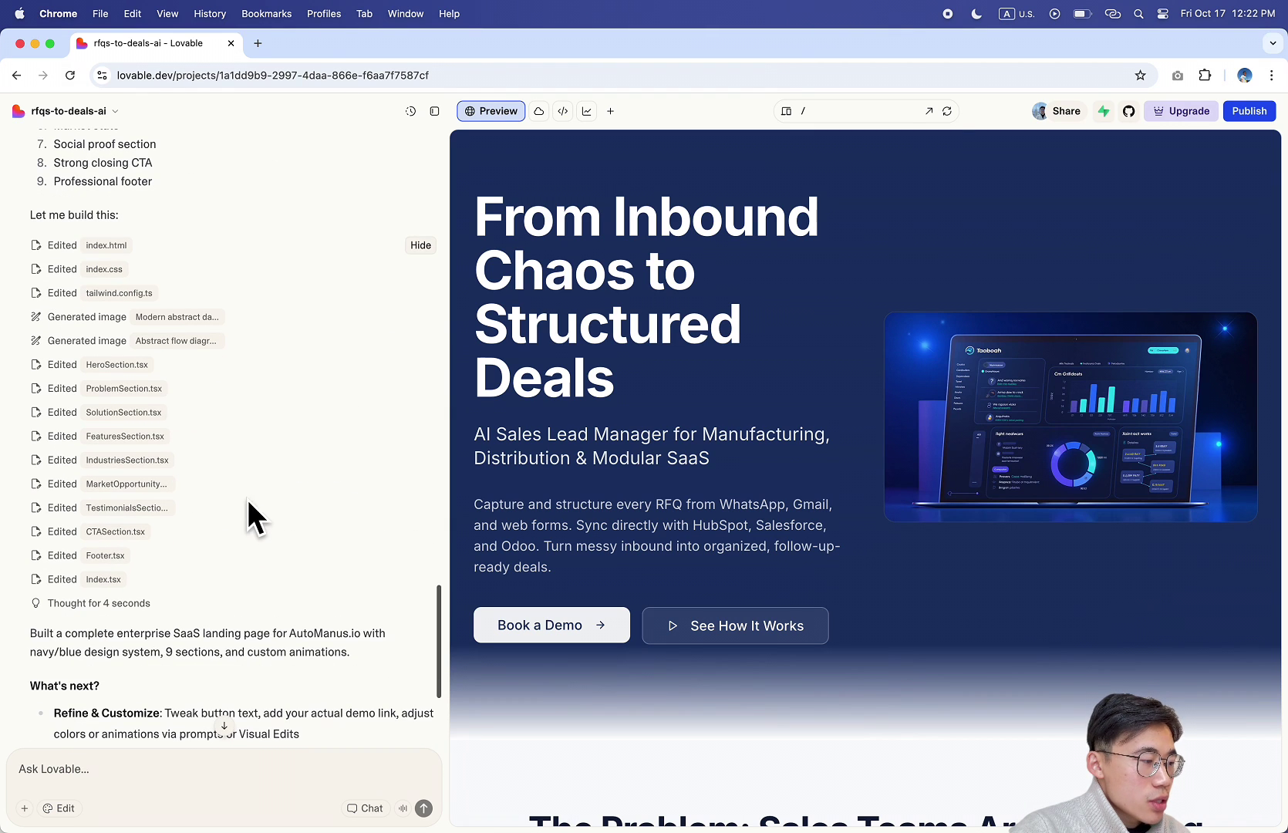
scroll(230, 438, down, 6)
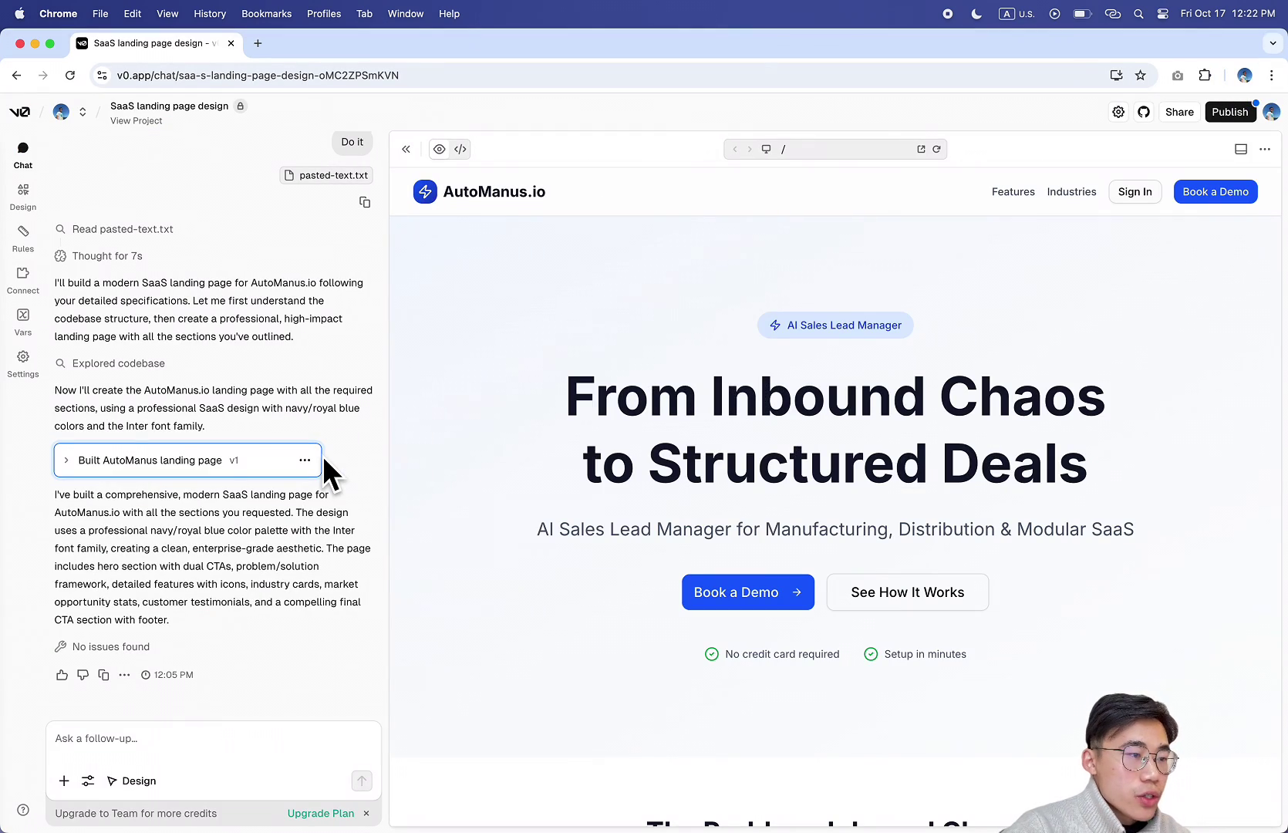
Expand v0's 'Thought for 7s' block to reveal the assistant's reasoning plan.
scroll(539, 583, down, 1)
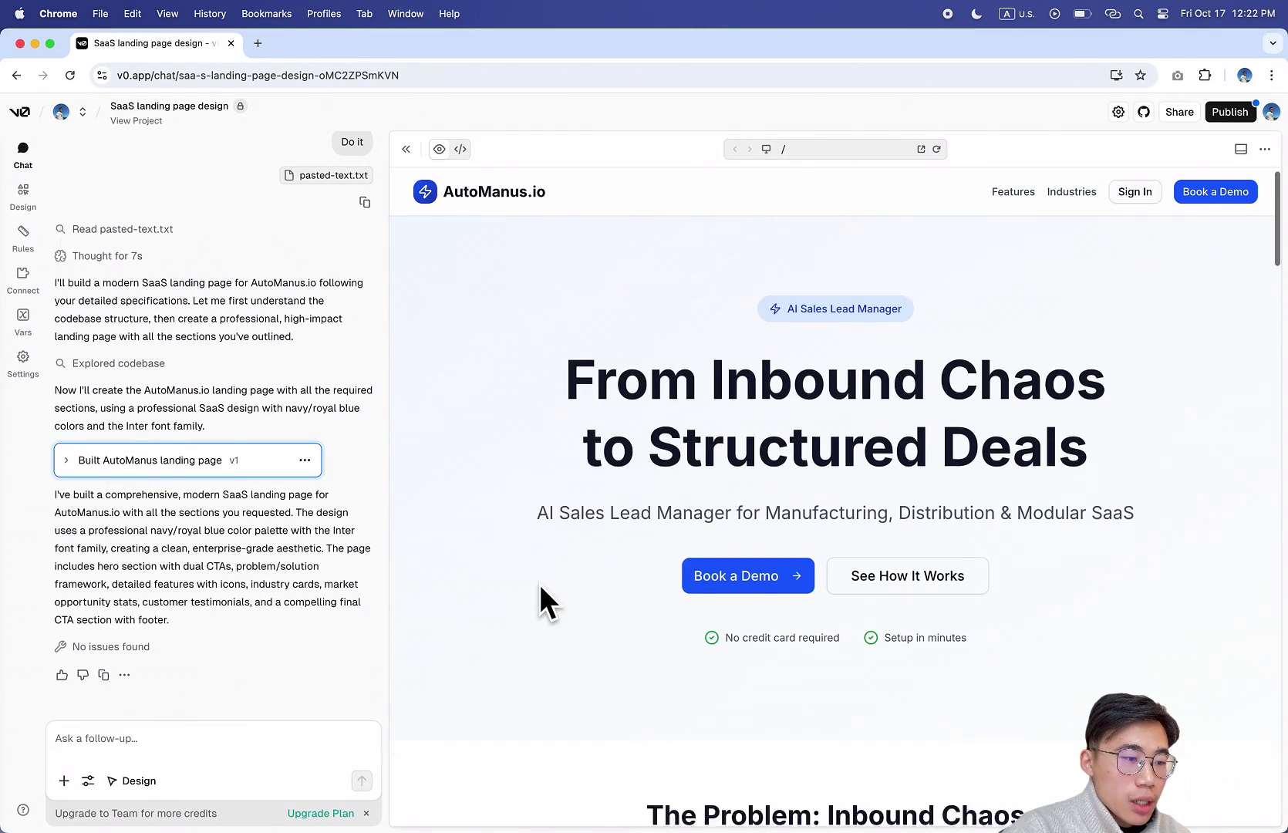
scroll(787, 554, down, 20)
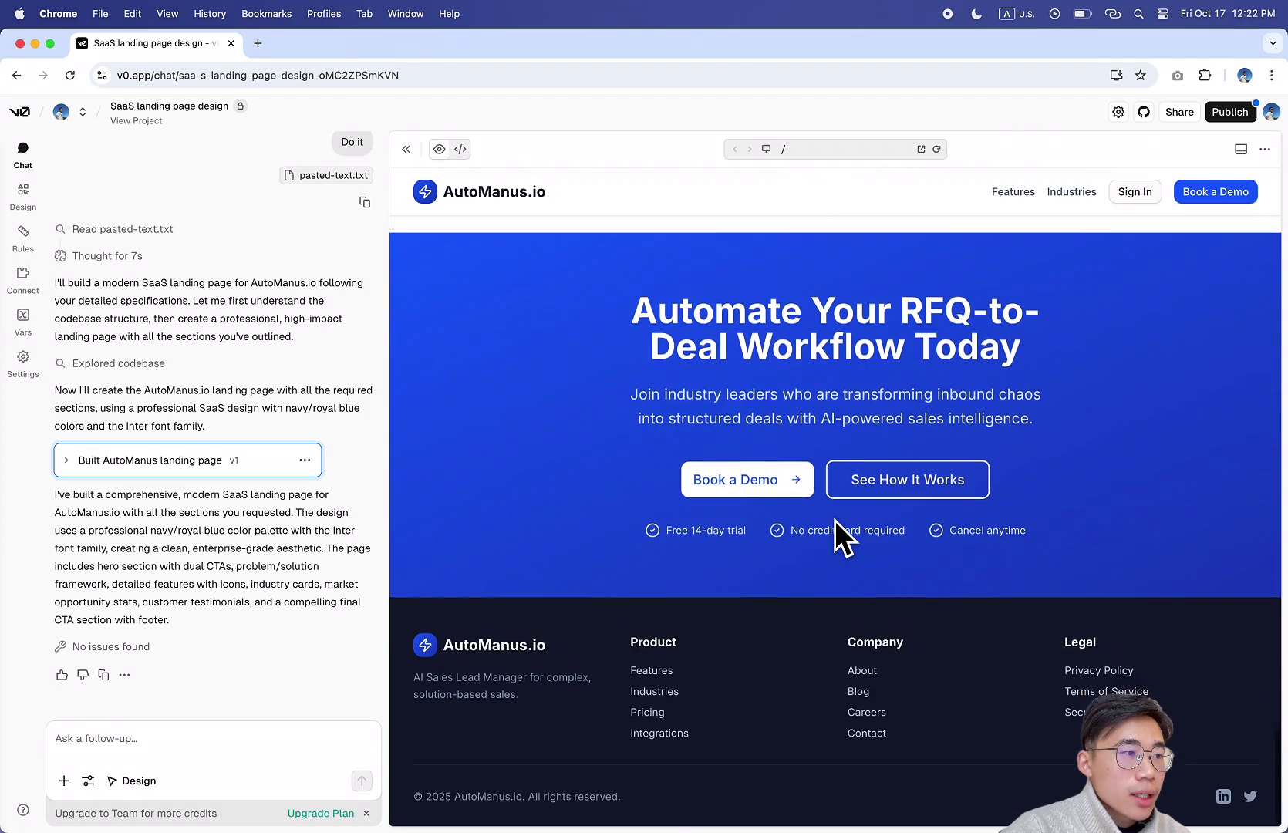
scroll(835, 521, up, 15)
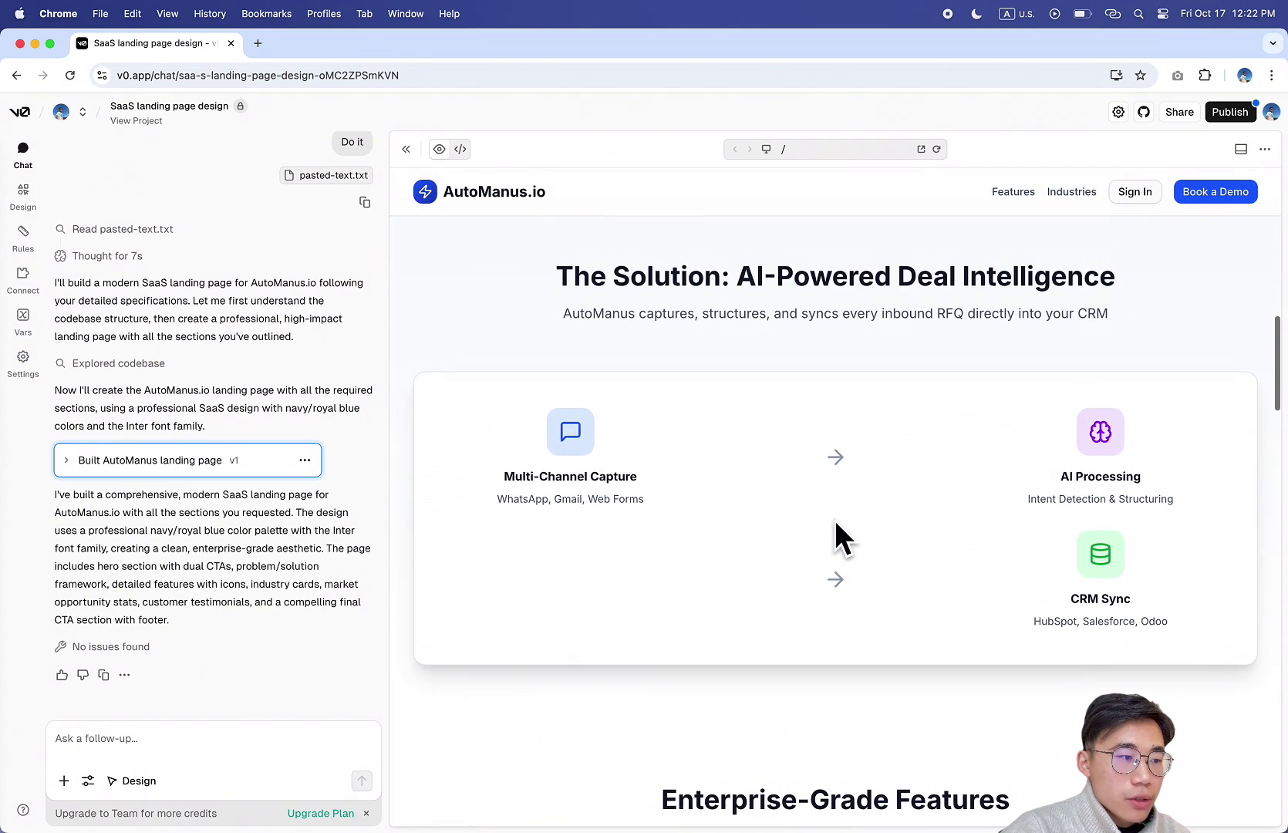
scroll(1149, 577, up, 10)
scroll(1150, 577, down, 5)
scroll(1149, 577, up, 5)
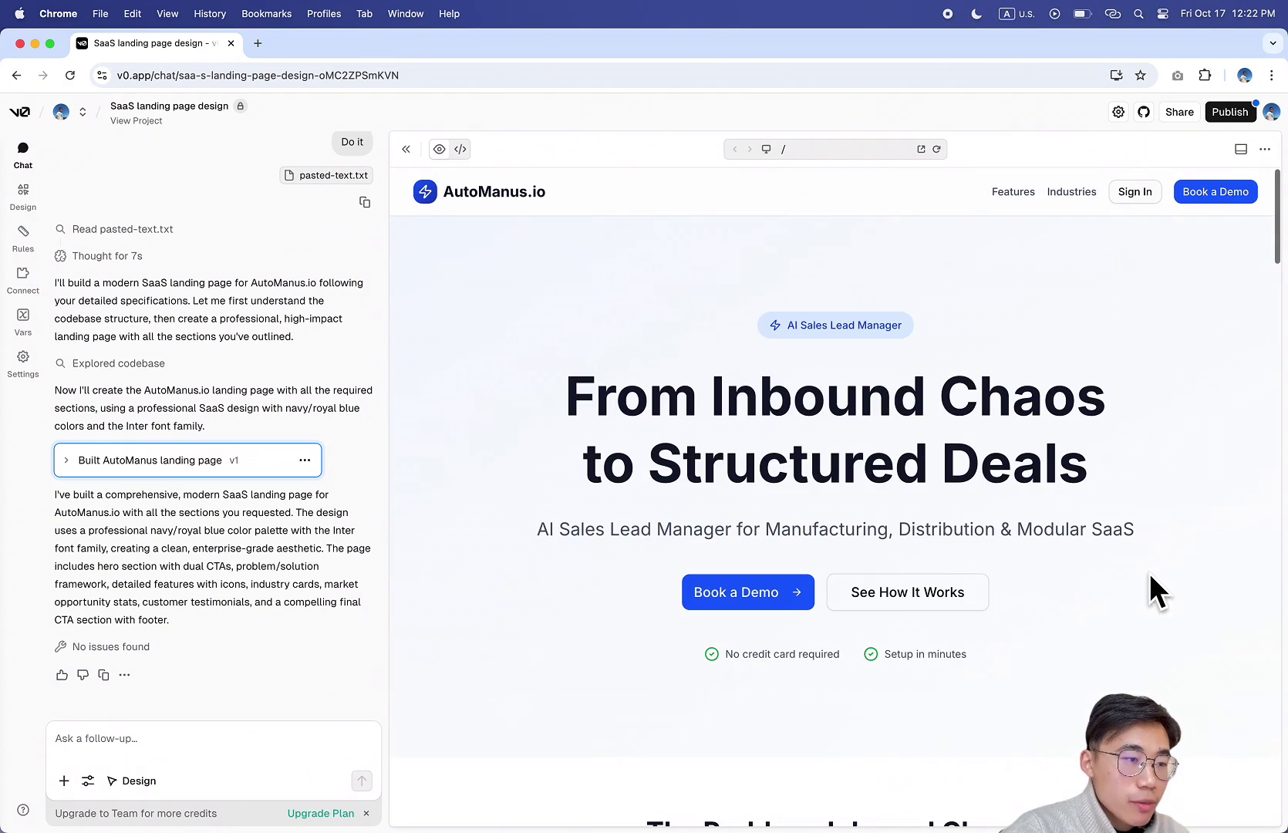
scroll(269, 612, up, 1)
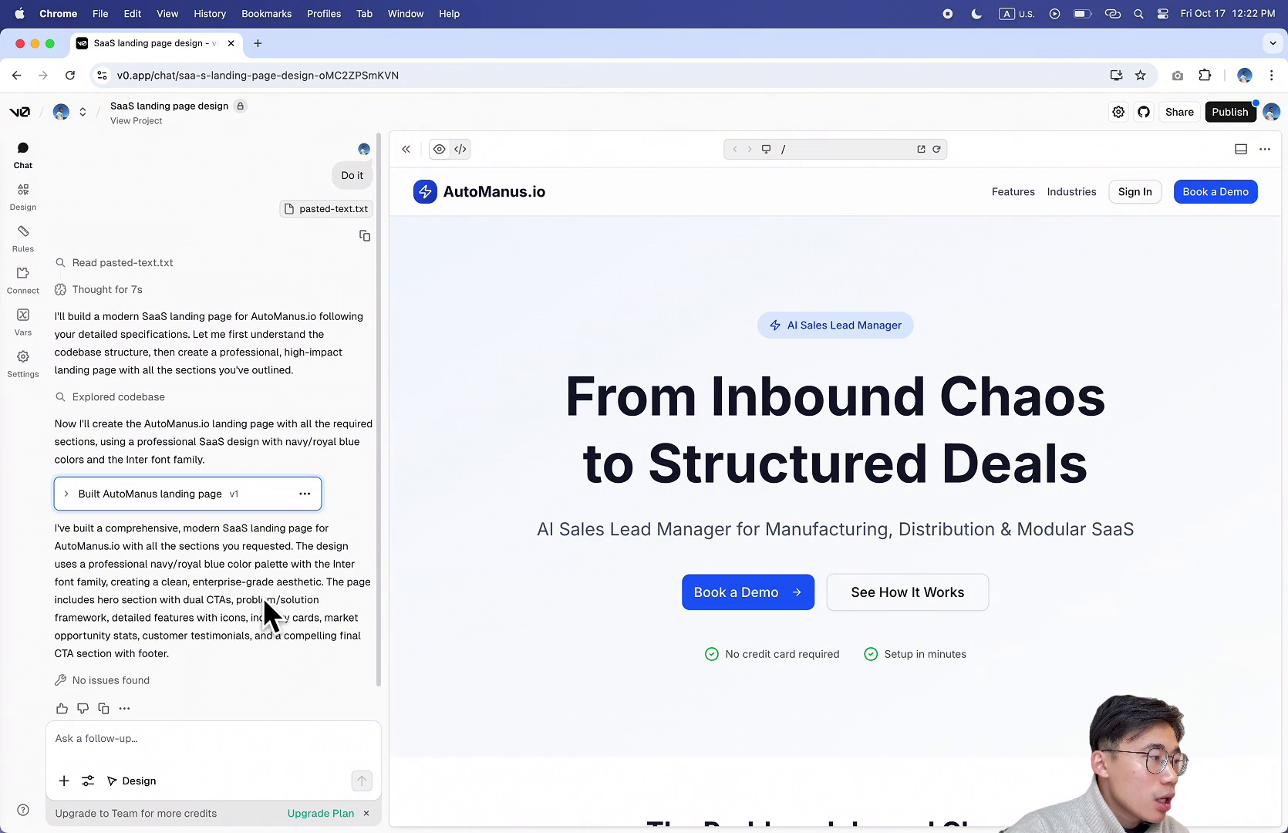
click(165, 273)
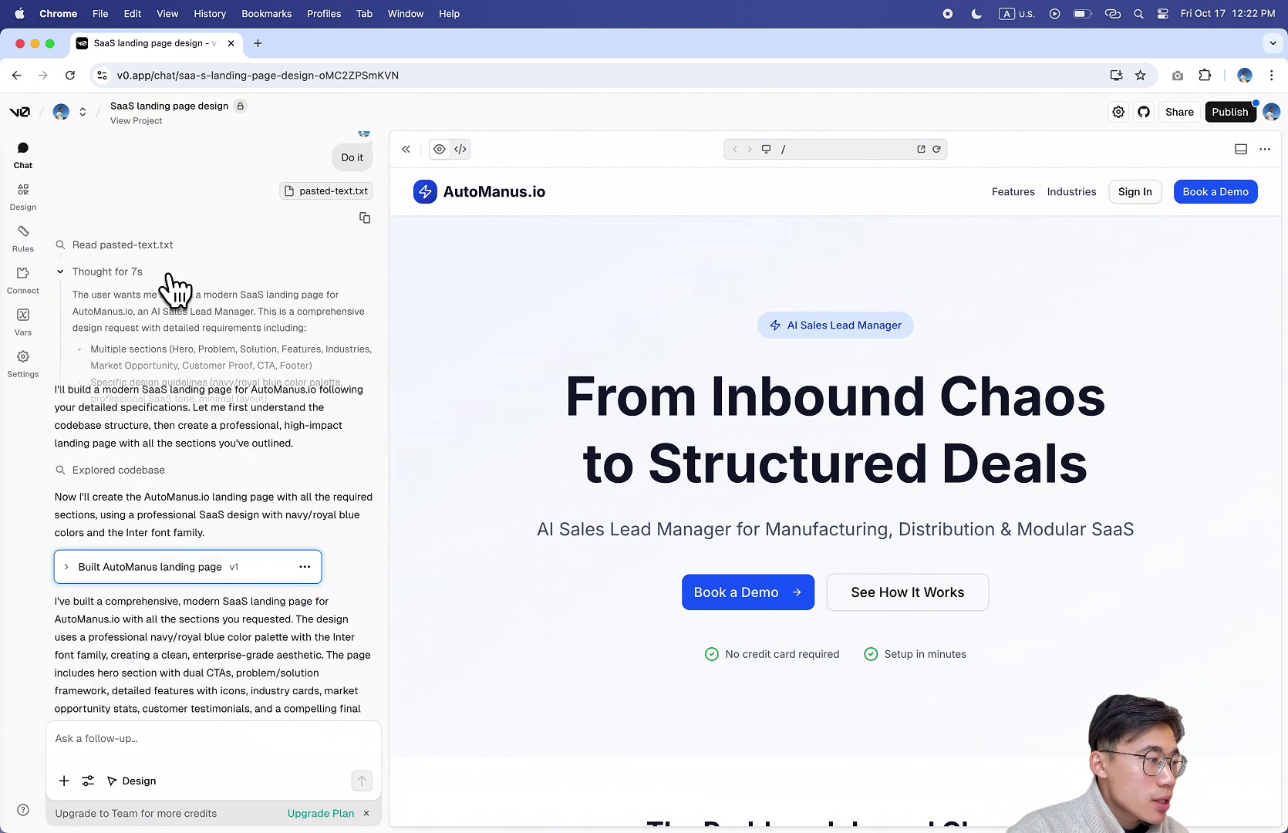
Expand 'Explored codebase' to show it read layout.tsx and globals.css.
scroll(236, 371, down, 4)
scroll(237, 374, up, 5)
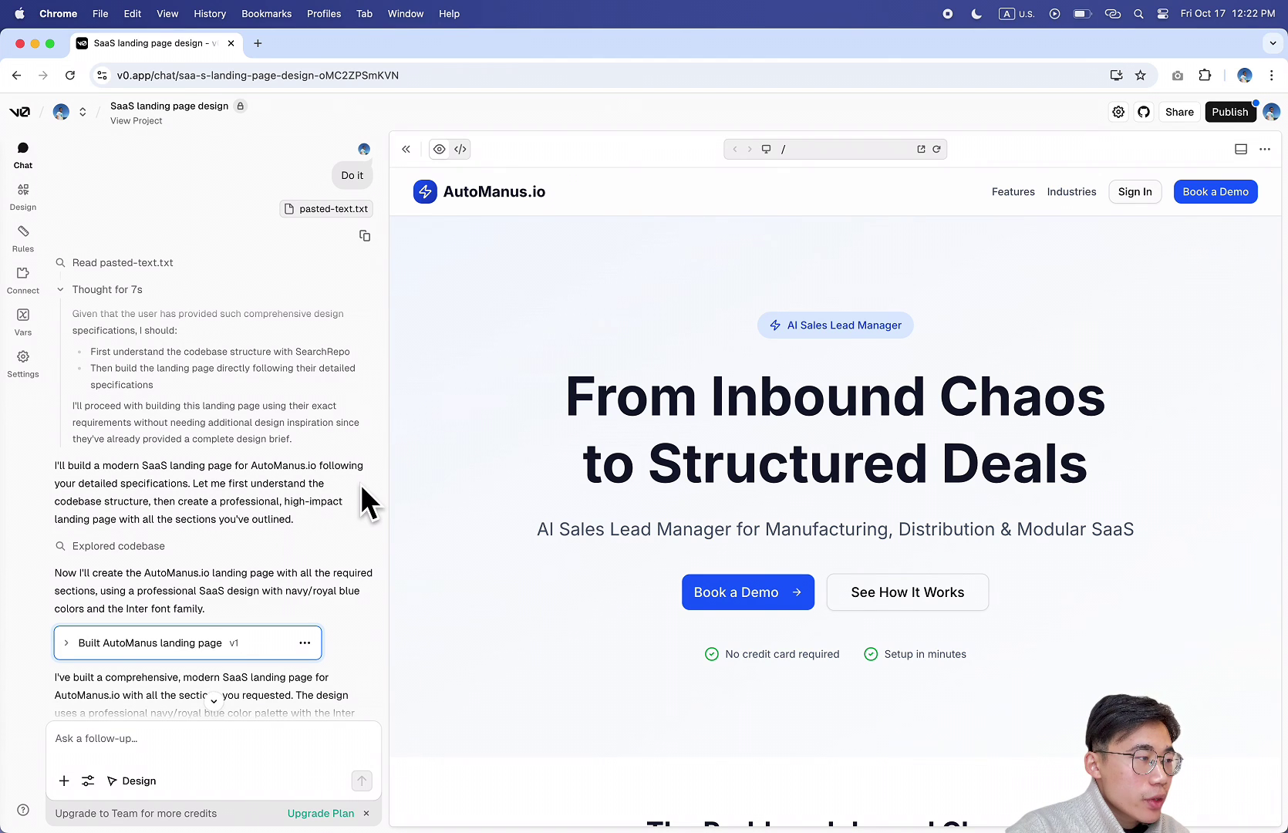
scroll(307, 514, down, 5)
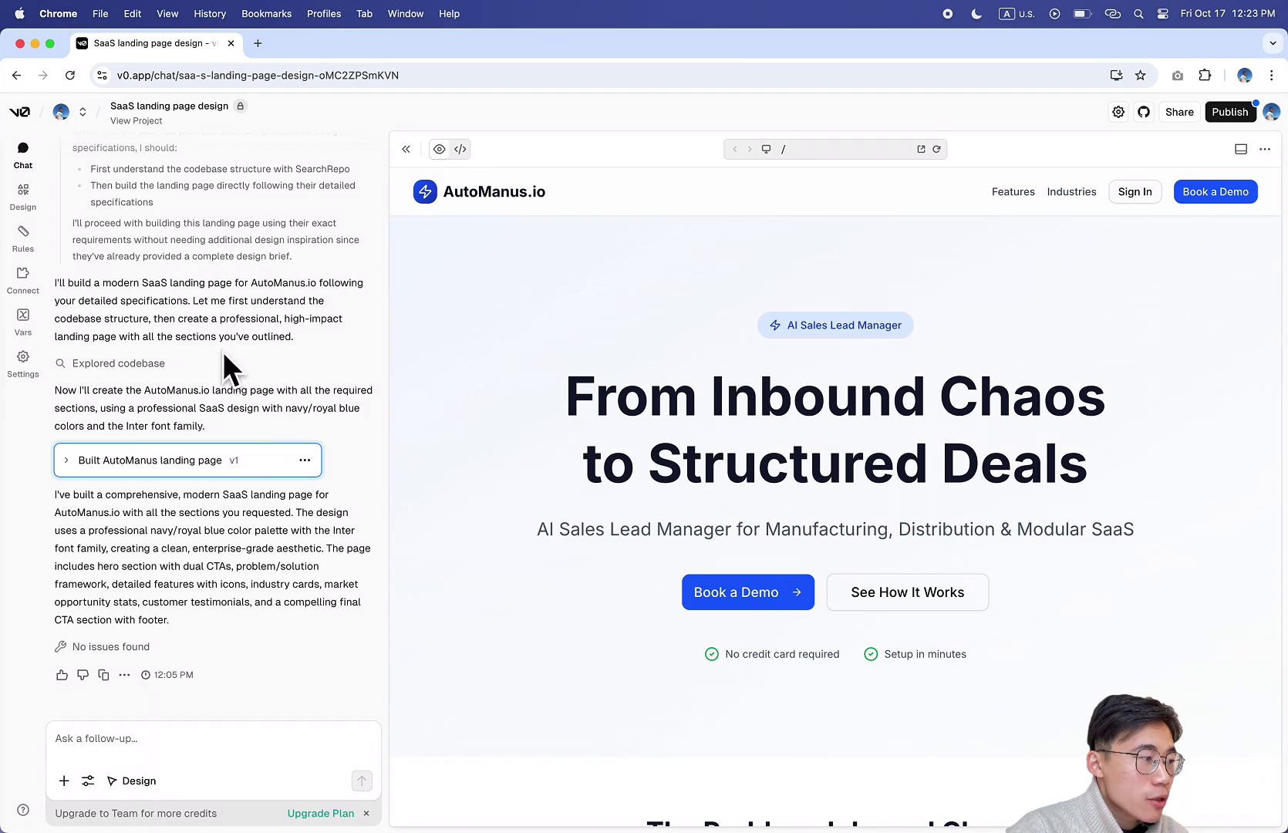
click(146, 364)
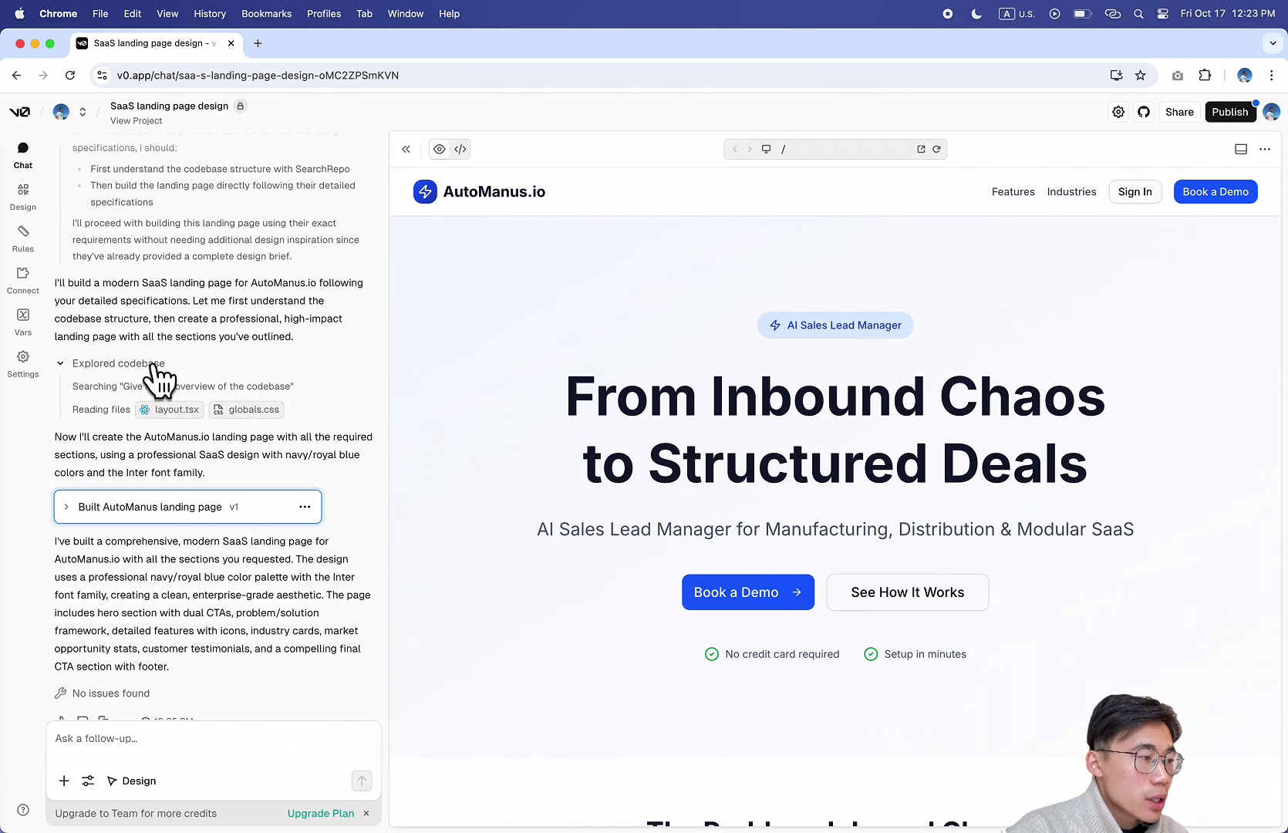
Switch v0's preview to the page.tsx source and select its import lines.
click(245, 407)
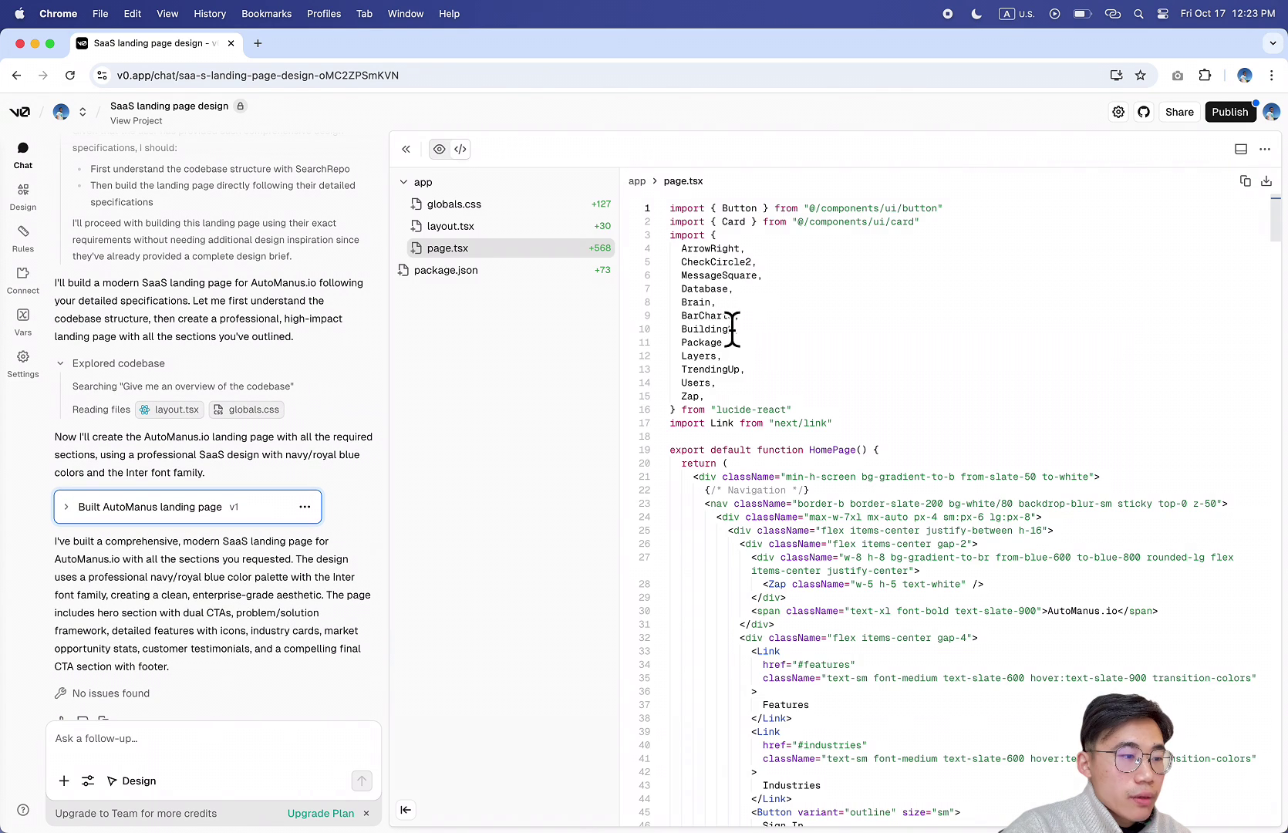
click(858, 466)
drag(706, 255, 669, 207)
click(826, 326)
Browse page.tsx, then open and dismiss the GitHub Create Repository popover.
scroll(901, 462, down, 10)
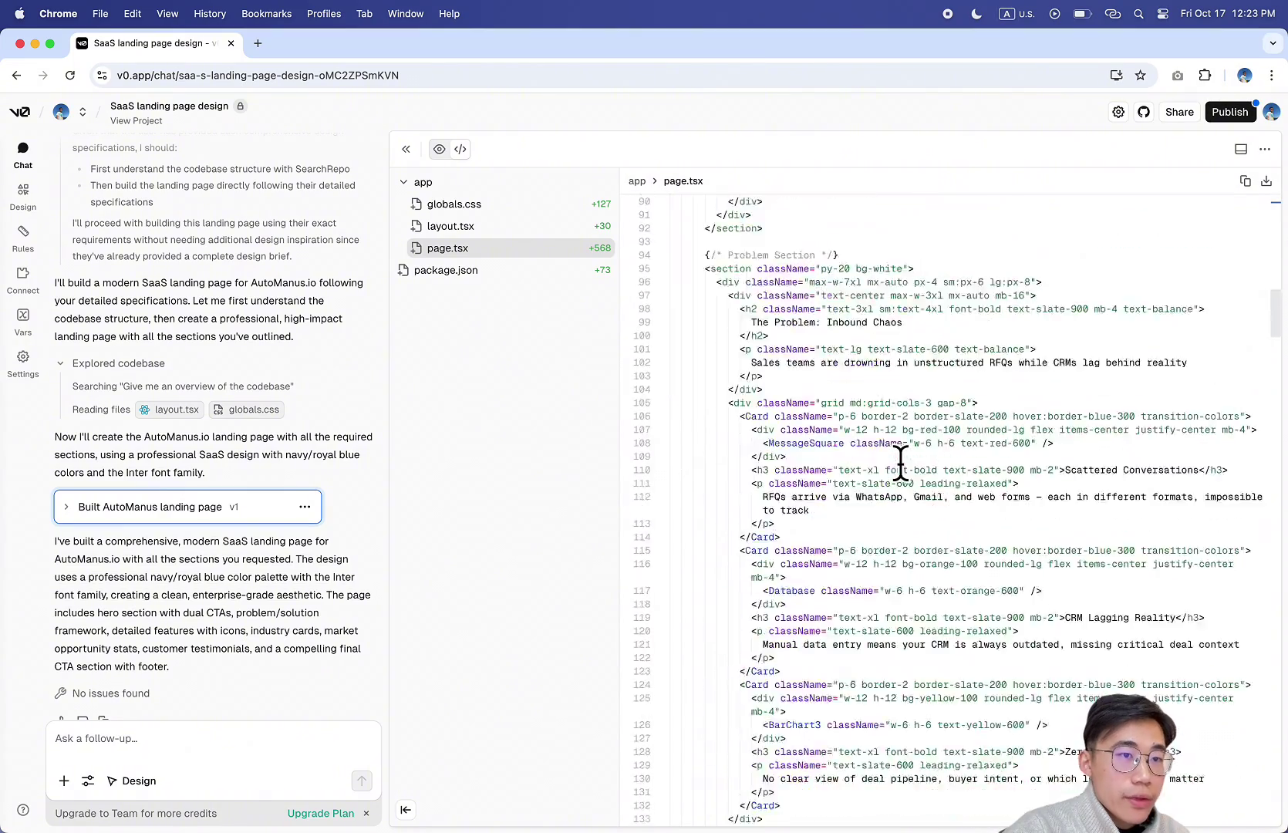
scroll(901, 462, up, 10)
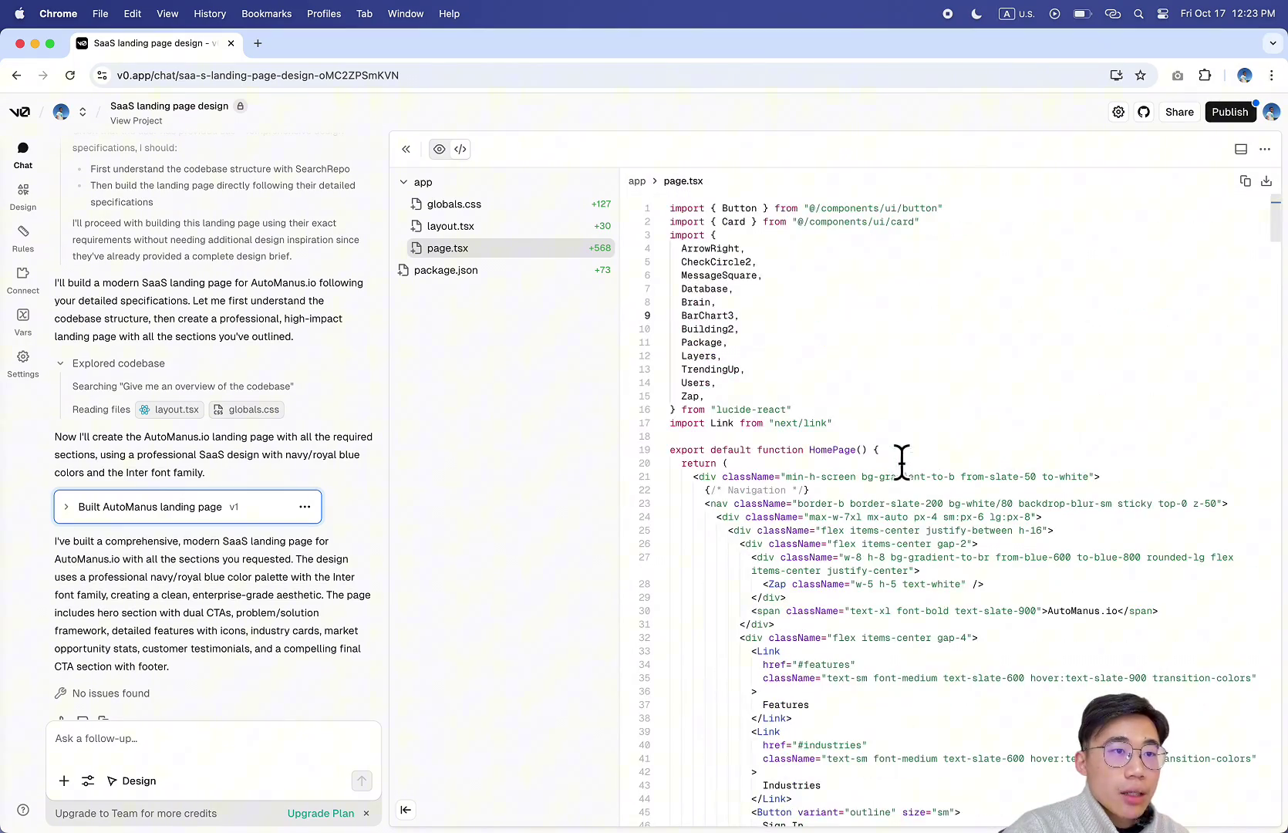
click(1144, 113)
click(766, 442)
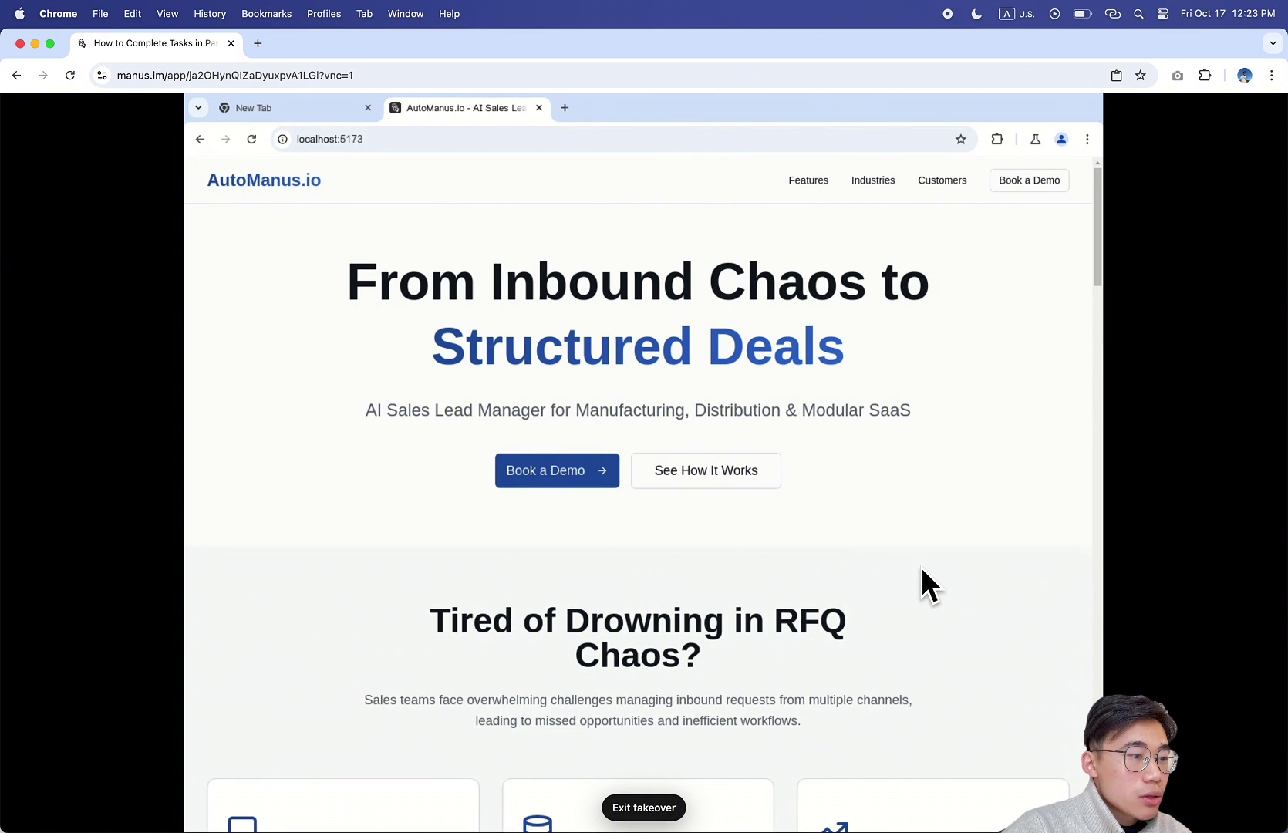
Scroll through the localhost:5173 AutoManus.io site and follow its Industries nav link.
scroll(923, 571, down, 20)
scroll(923, 571, up, 6)
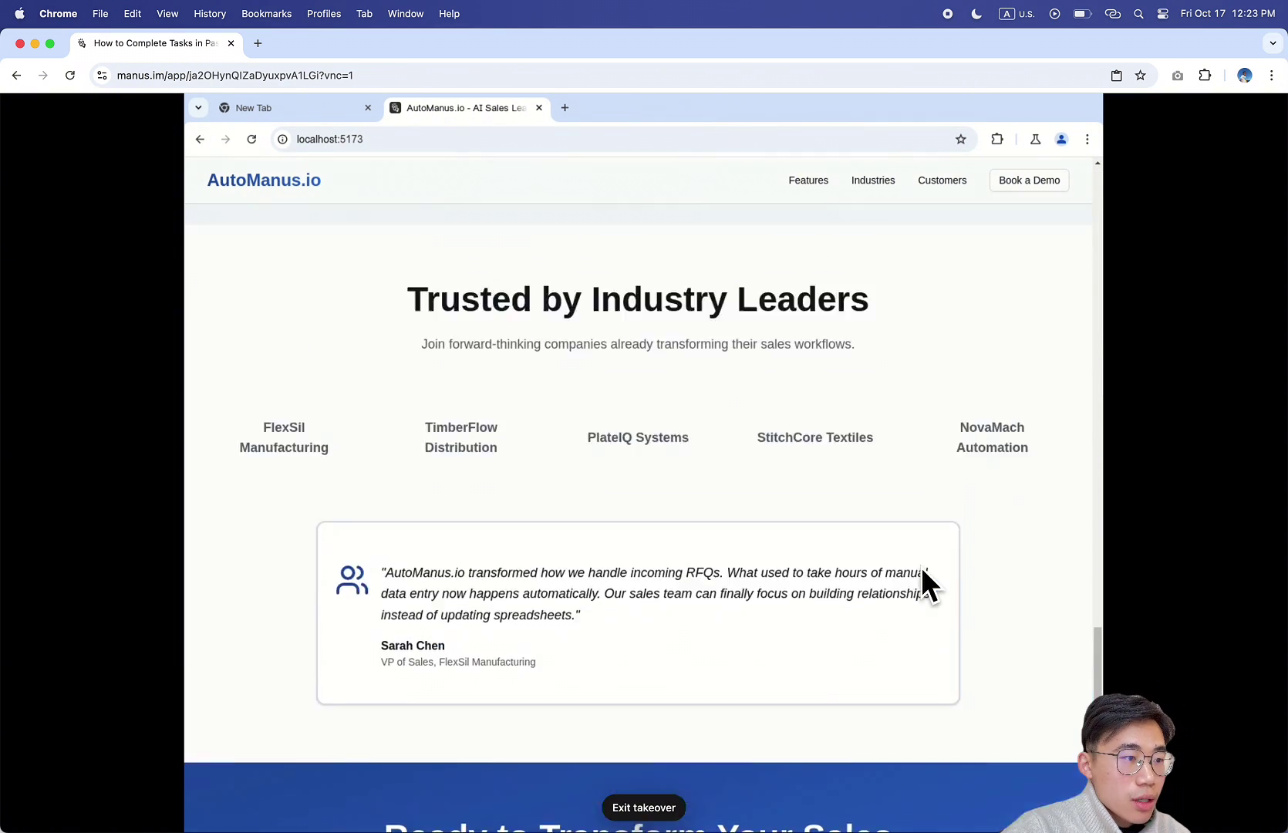
scroll(923, 571, up, 15)
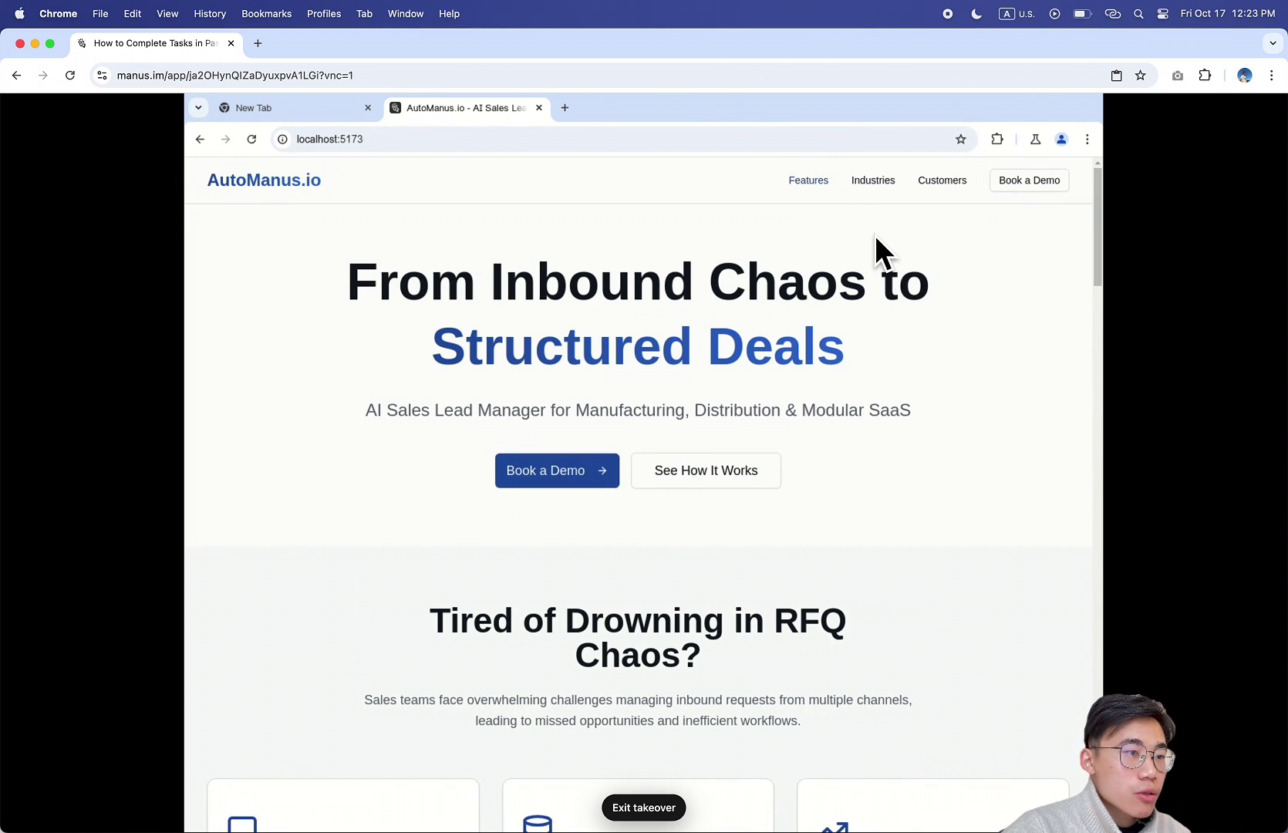
click(878, 181)
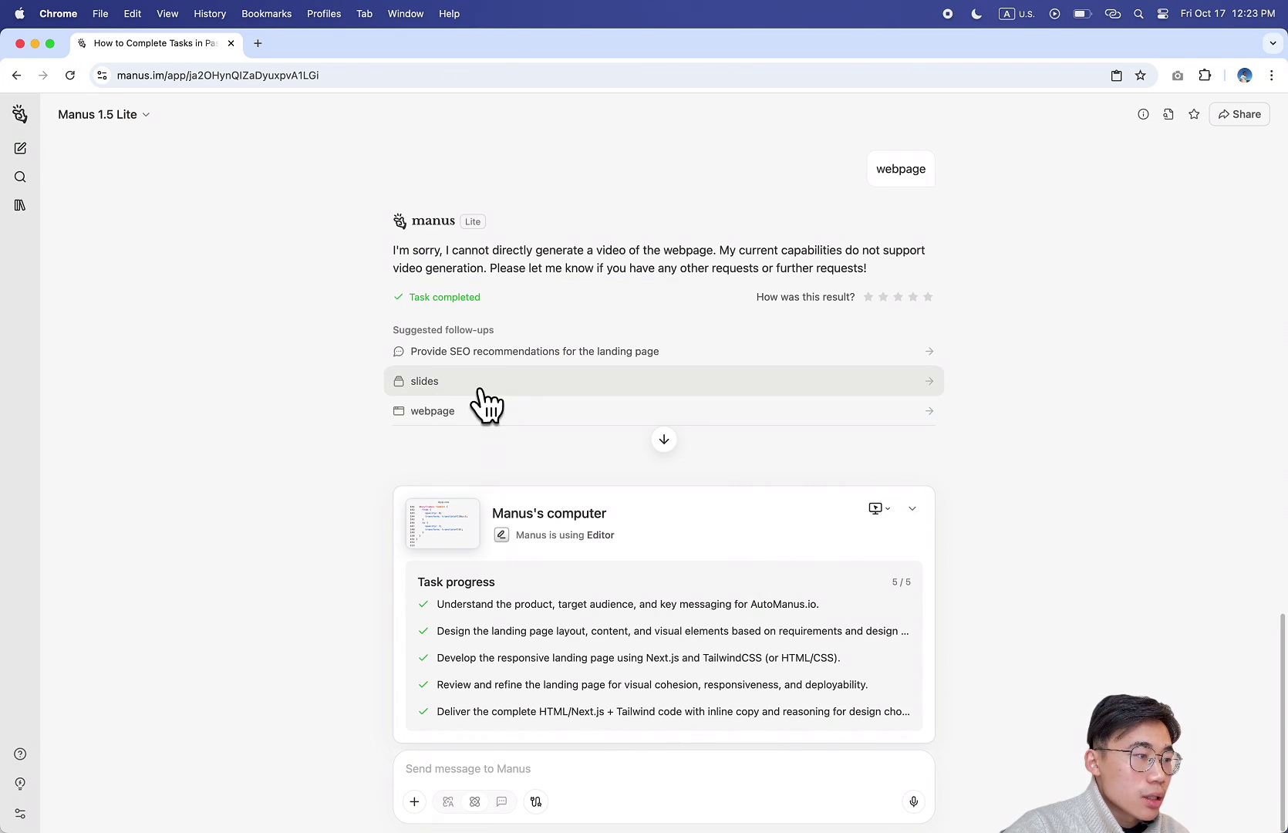
Open Manus's Computer panel from the 'Creating file landing_page_design.md' step.
scroll(324, 424, up, 10)
scroll(915, 506, up, 3)
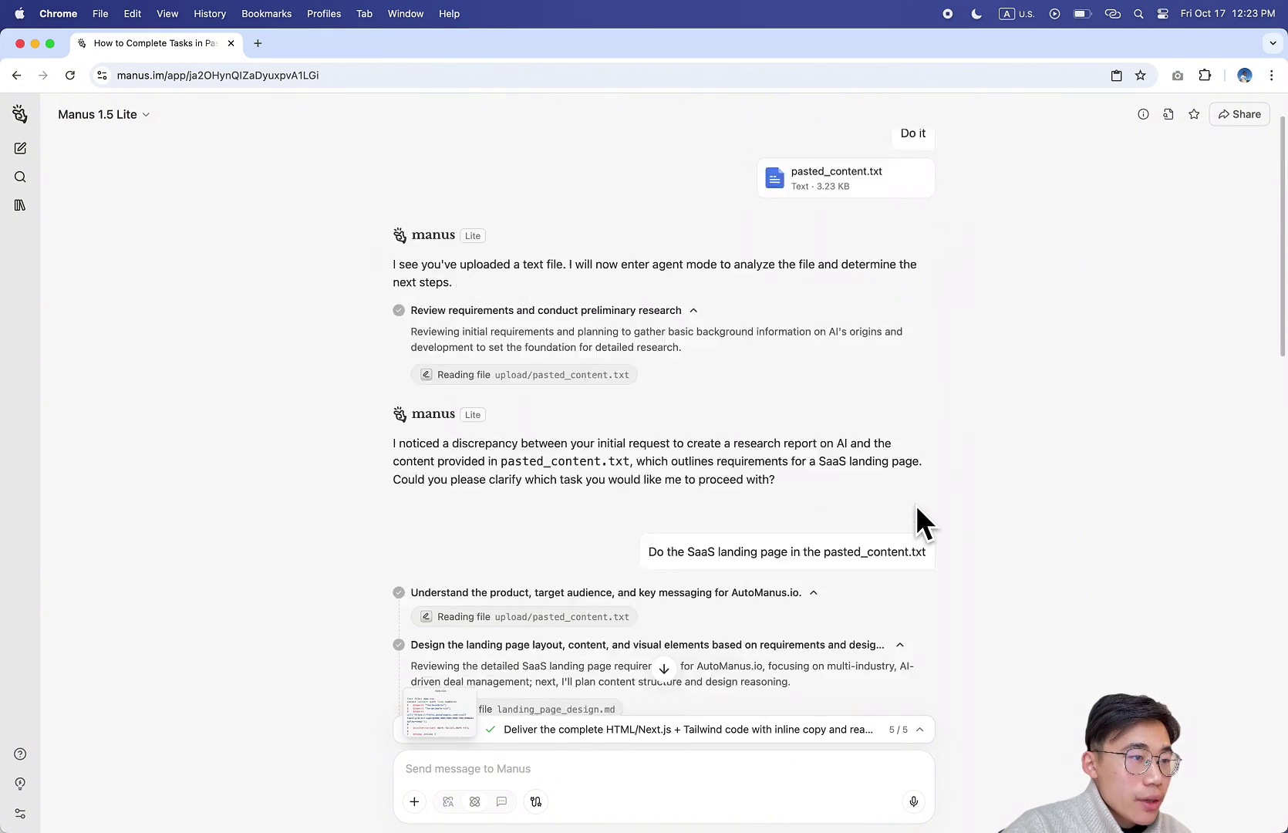
scroll(916, 506, down, 3)
scroll(989, 542, down, 2)
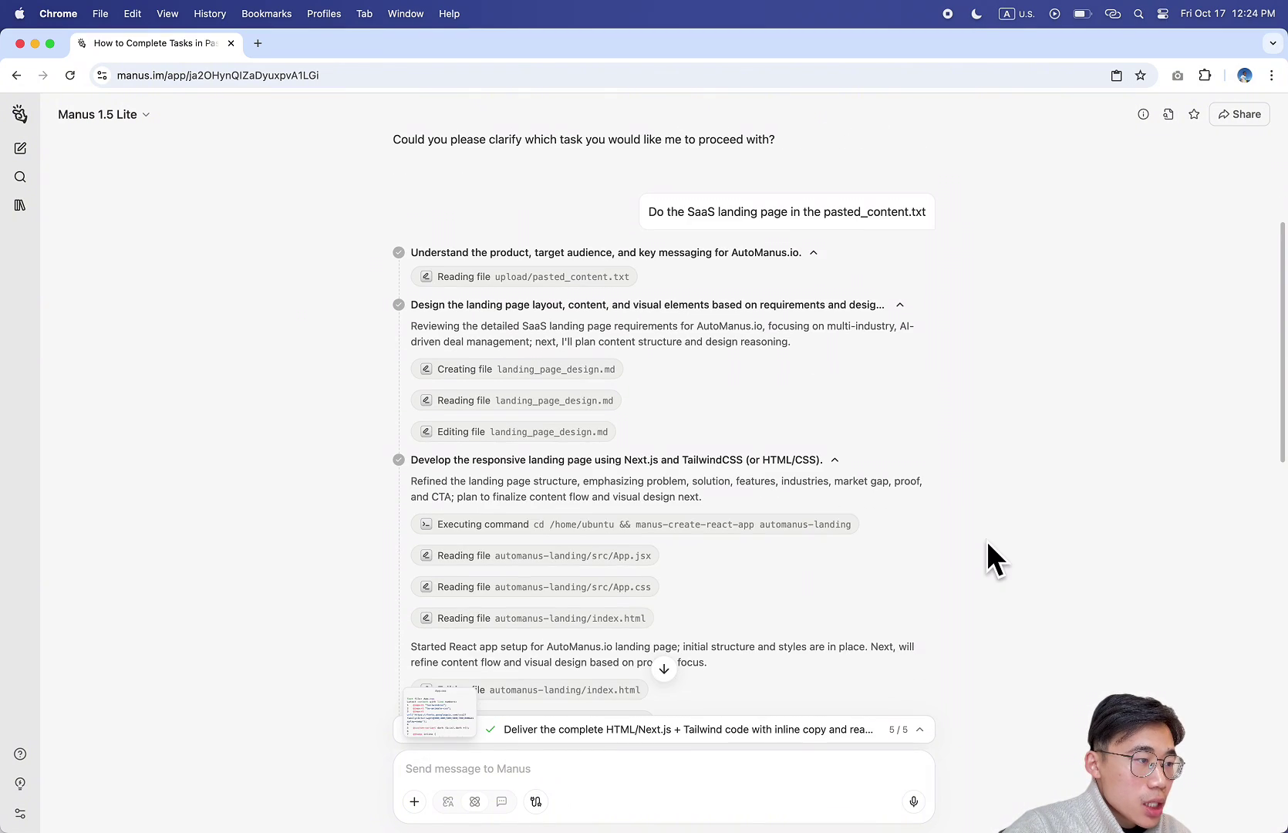
click(696, 371)
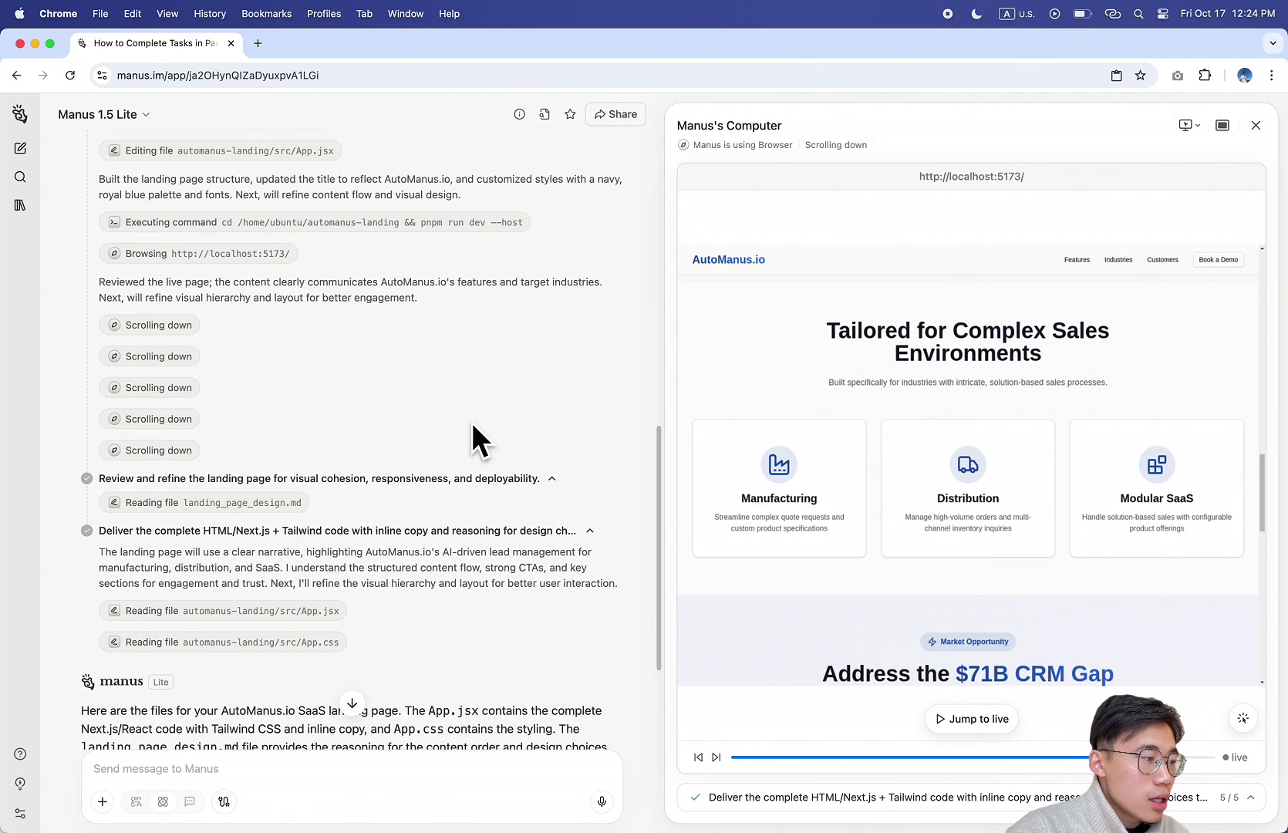
scroll(301, 540, down, 5)
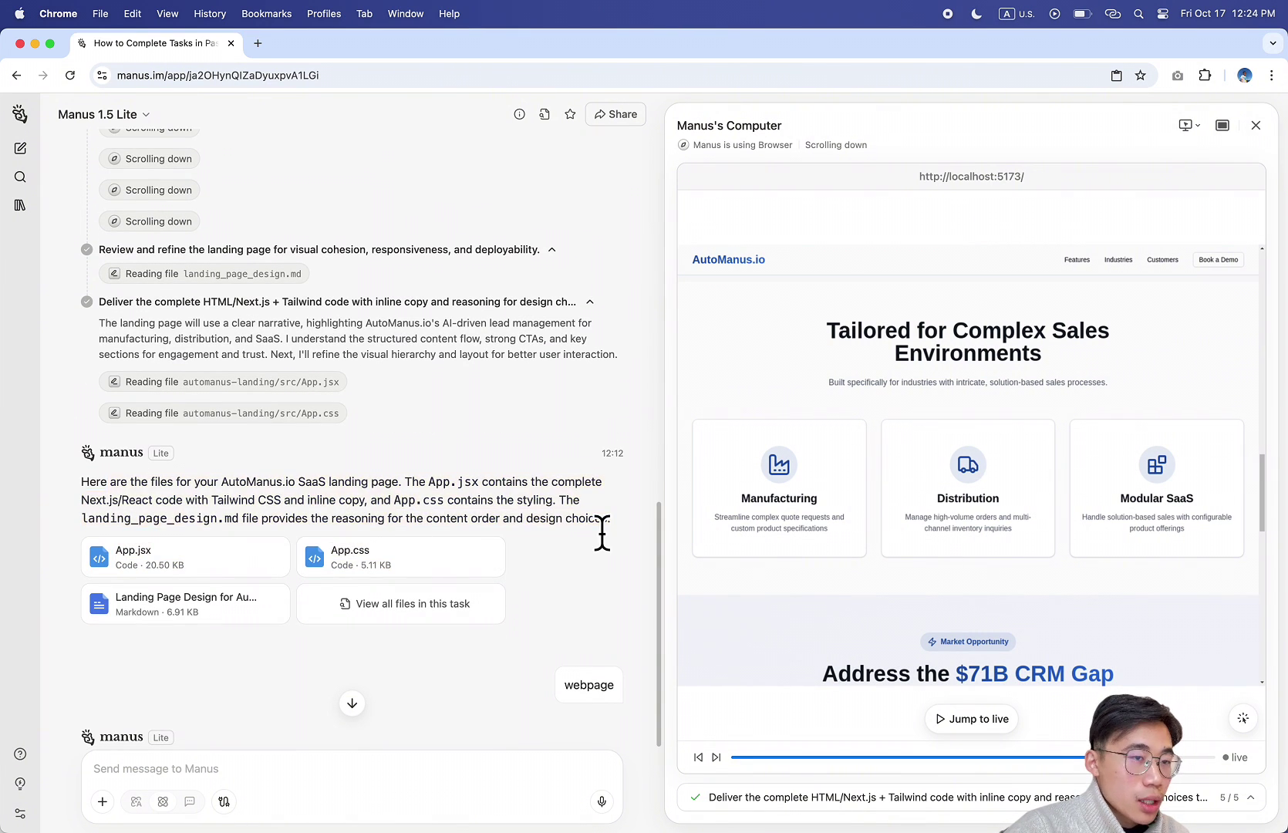
click(1189, 125)
click(1120, 180)
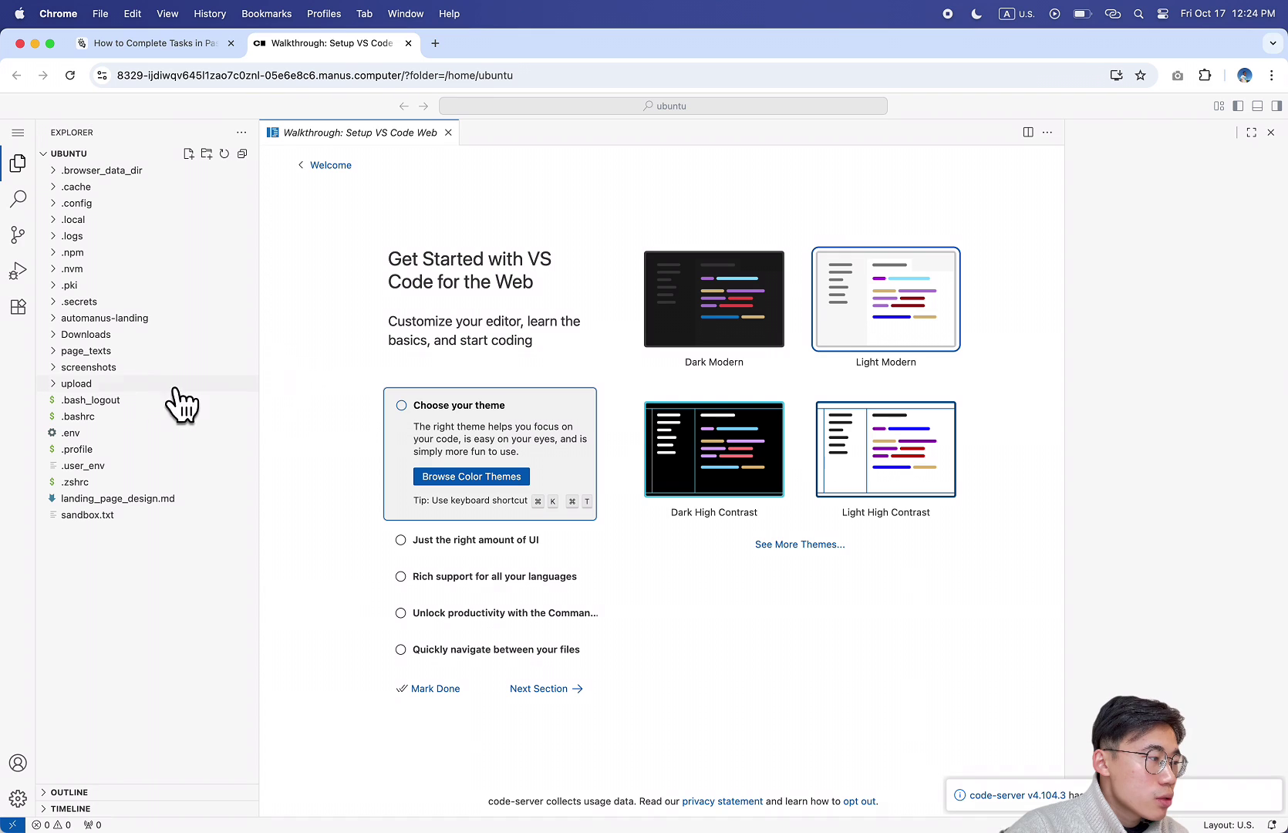
click(120, 367)
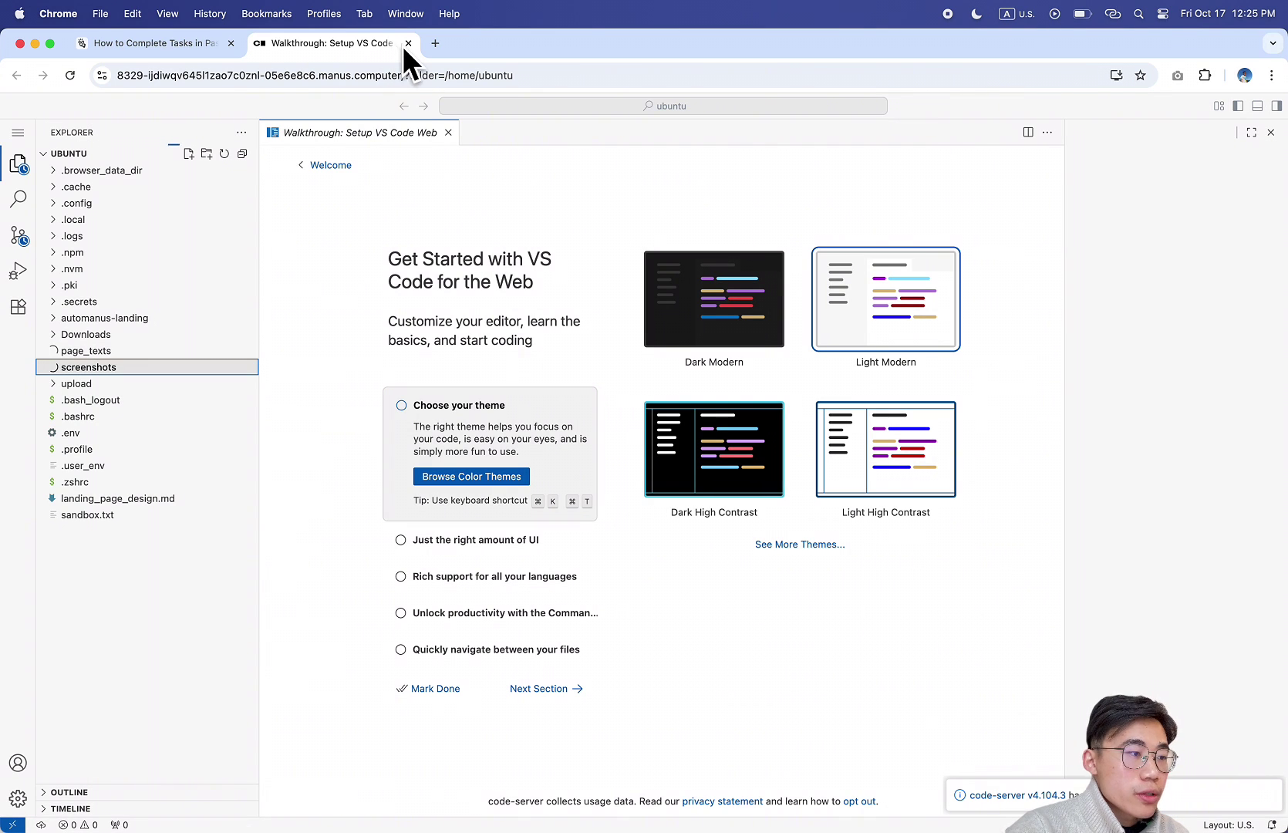
click(408, 44)
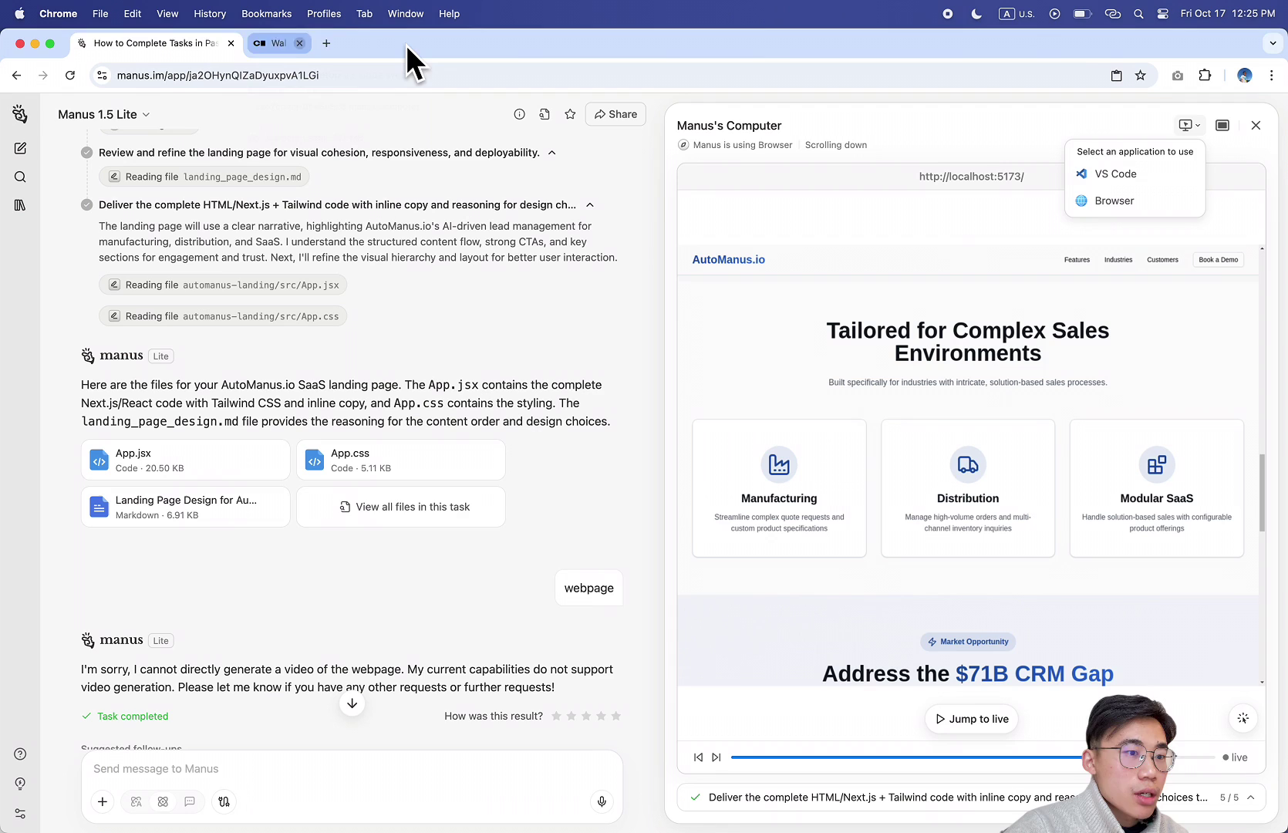